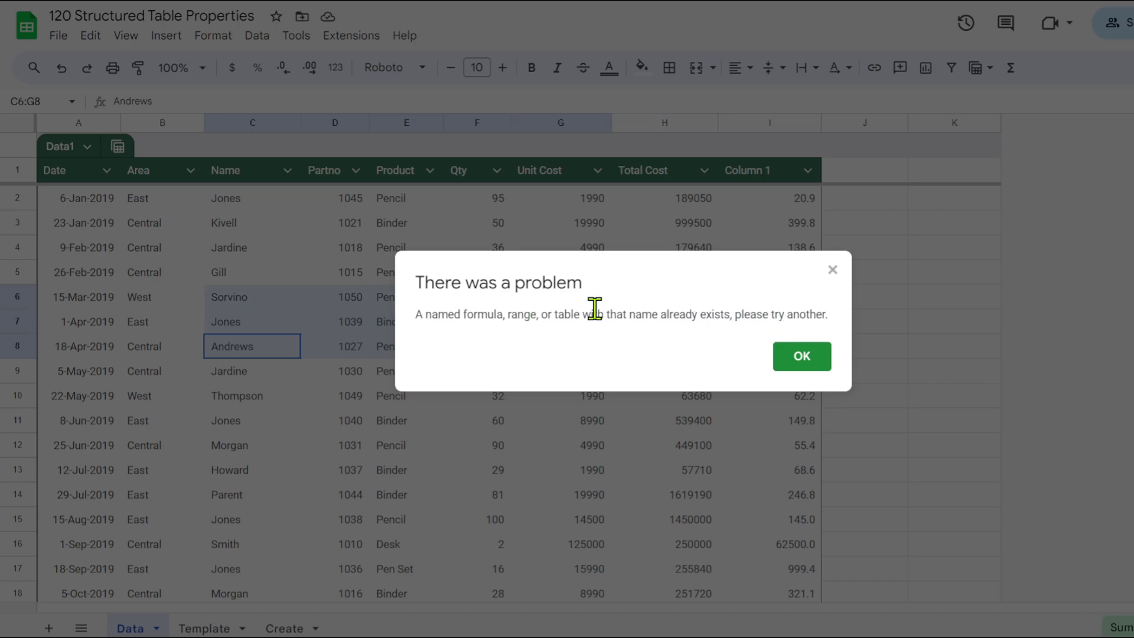
# Dismiss the duplicate-name error and change the table name from Data1 to Data5.
pyautogui.click(802, 356)
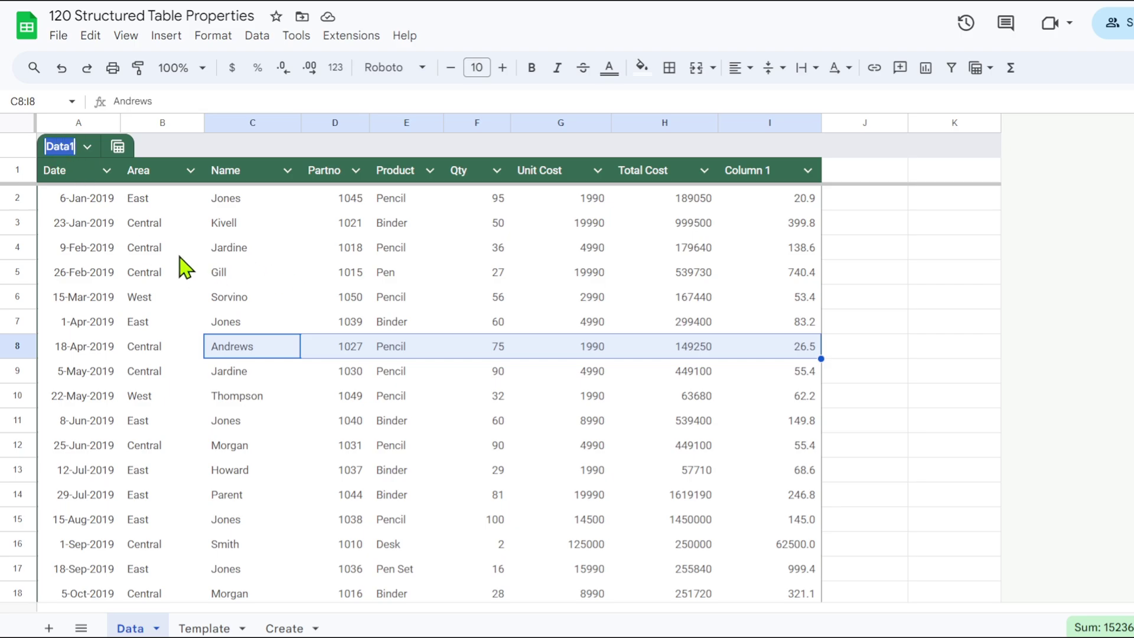
pyautogui.moveTo(70, 147); pyautogui.dragTo(82, 198)
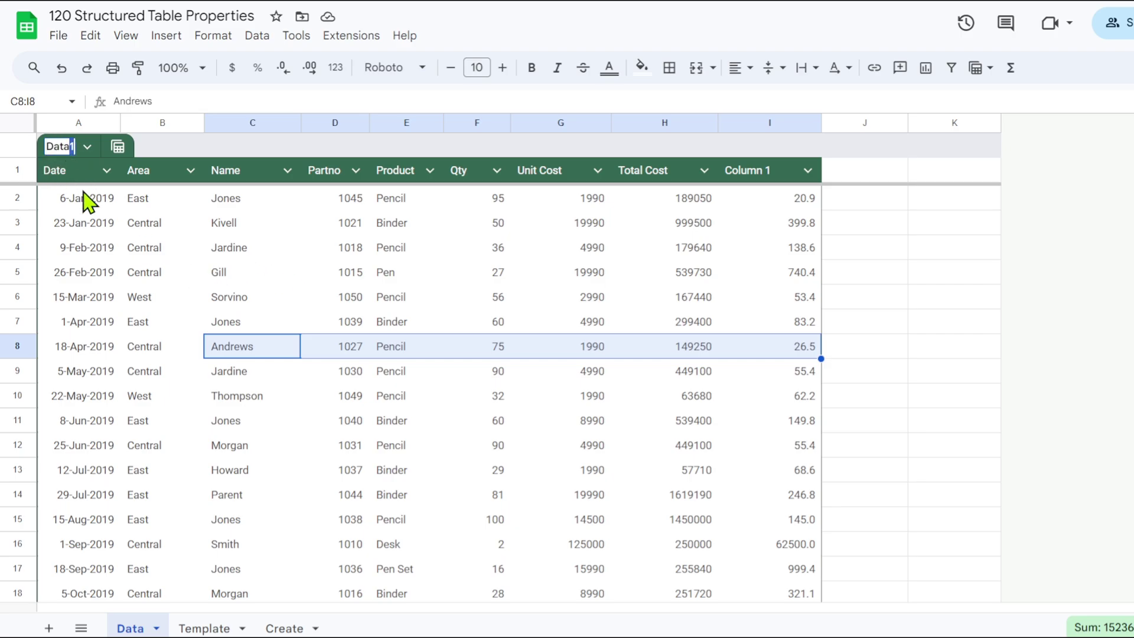
pyautogui.press('BackSpace')
pyautogui.write('5')
pyautogui.click(252, 256)
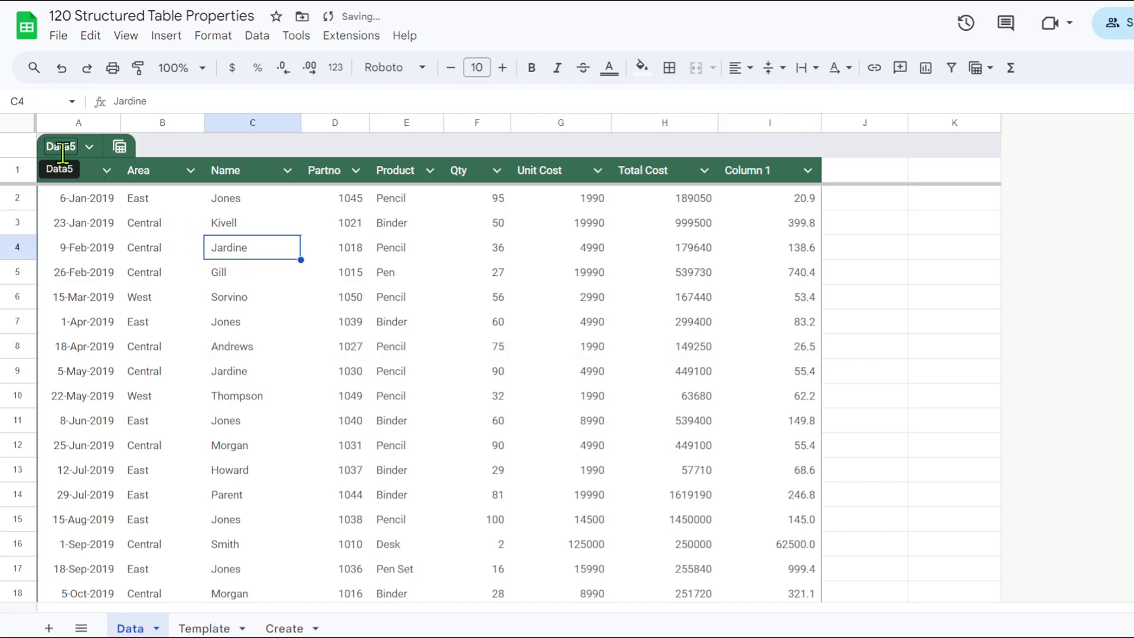
pyautogui.click(90, 147)
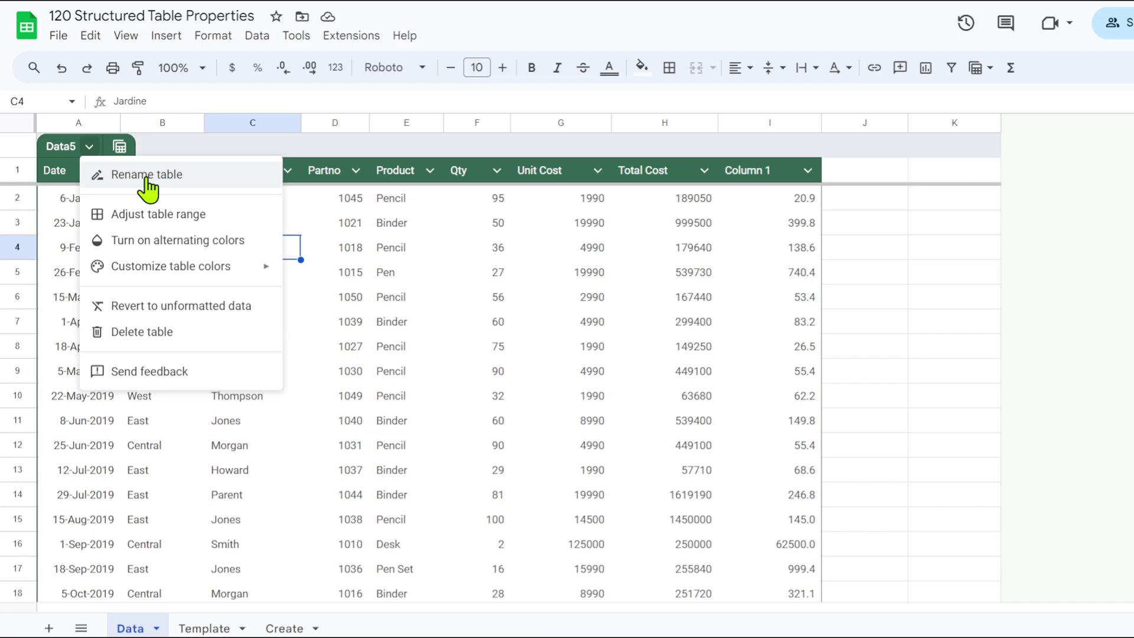
# Widen the Data5 table range to Data!A1:J44, adding an empty Column 2.
pyautogui.click(166, 215)
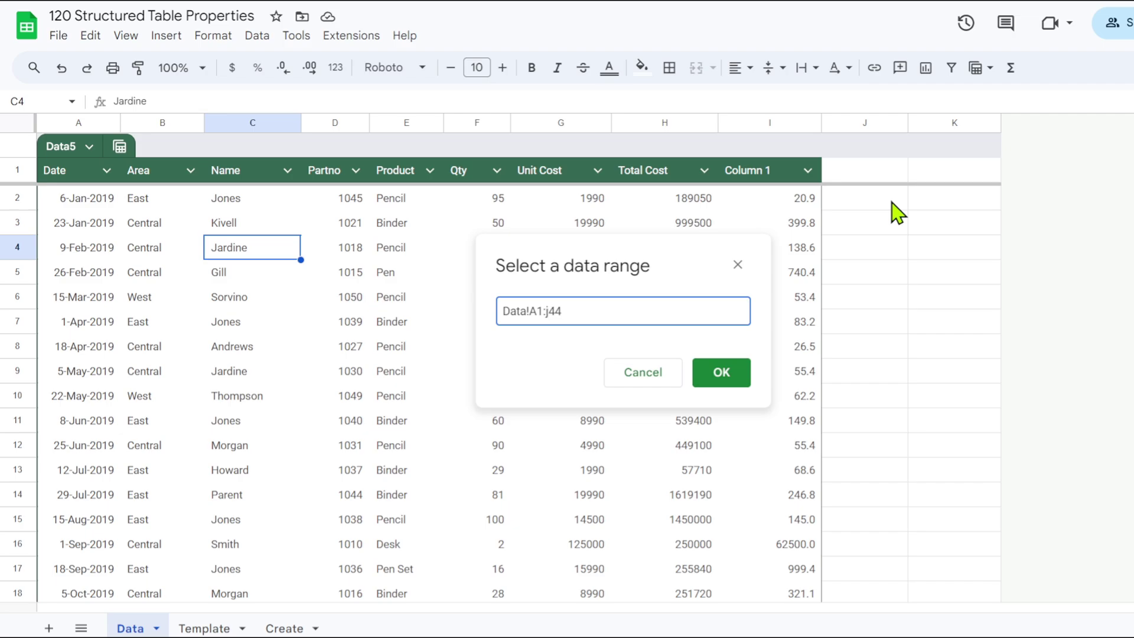
pyautogui.click(735, 381)
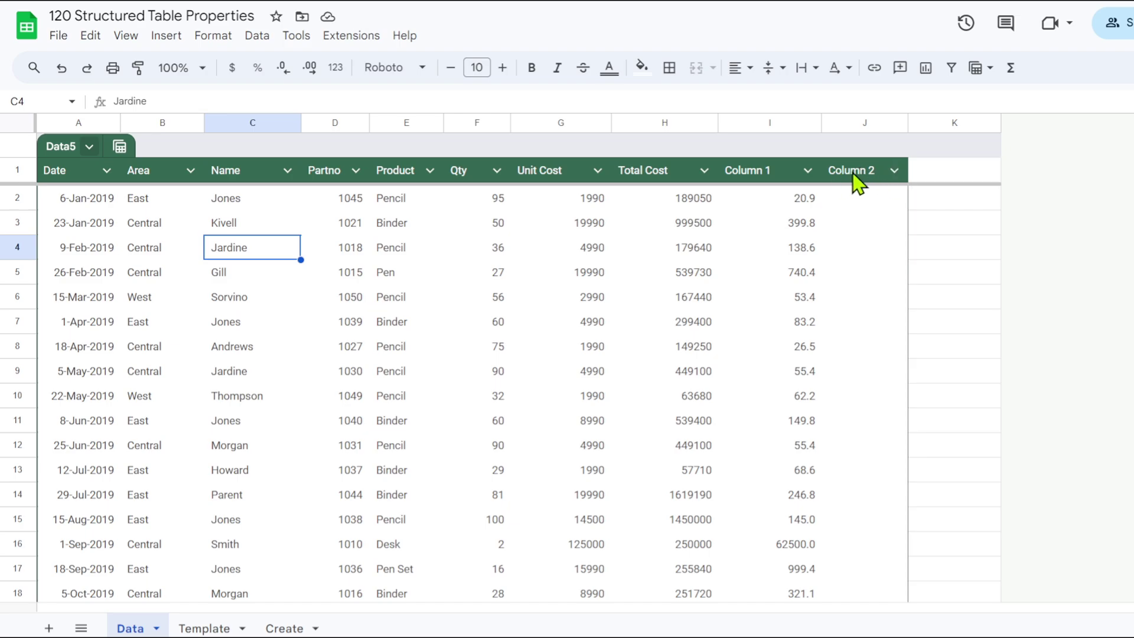
pyautogui.click(89, 147)
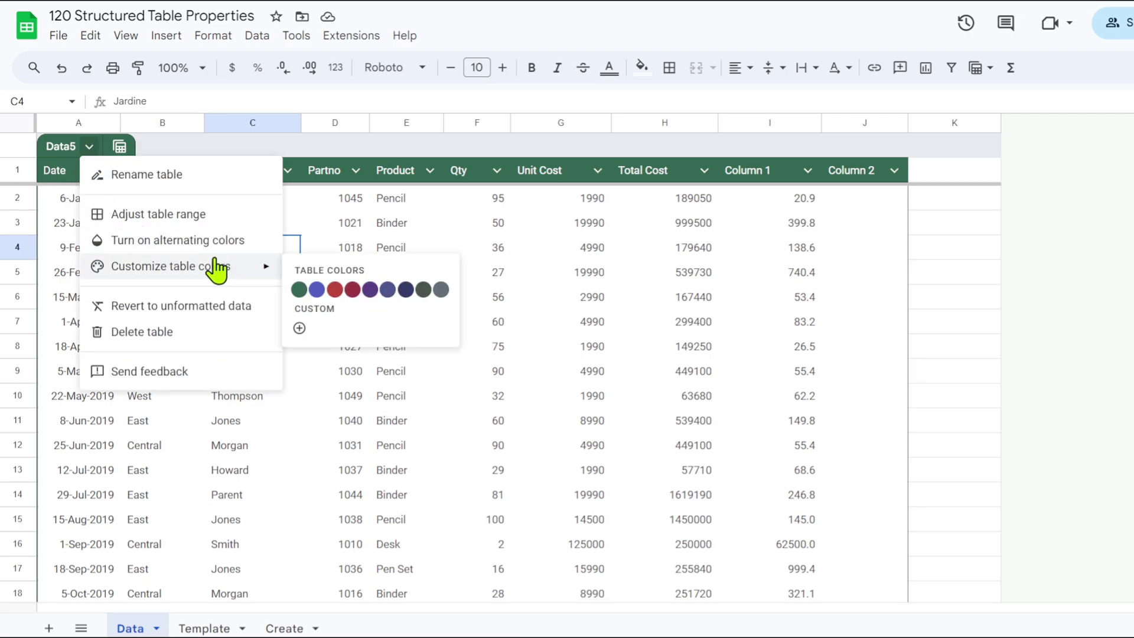
# Turn on alternating row colours for the Data5 table.
pyautogui.click(576, 372)
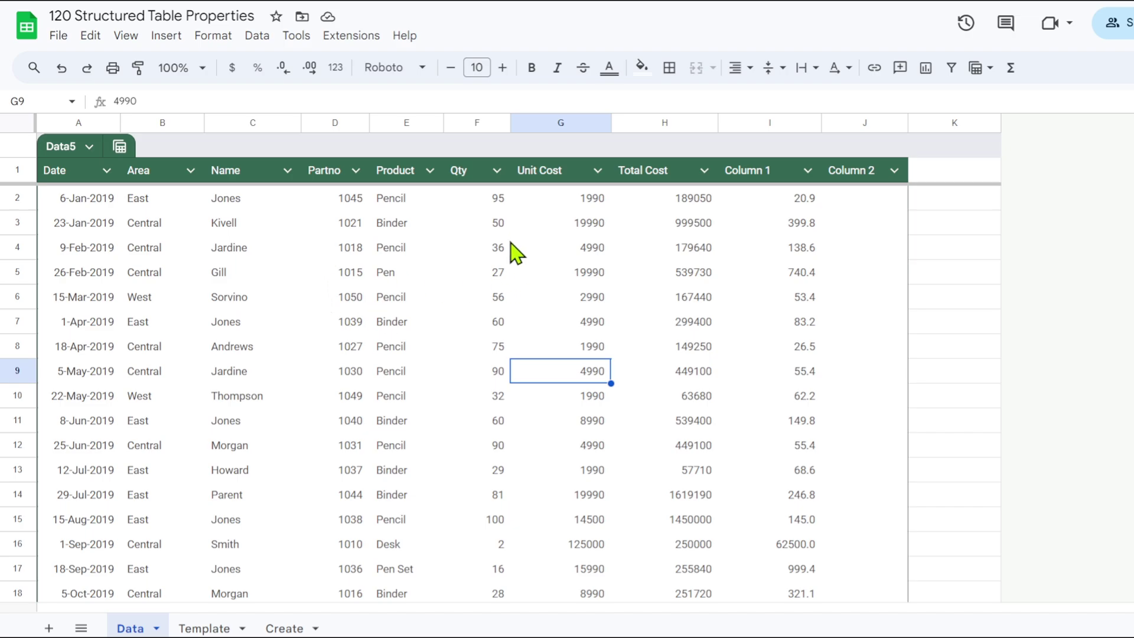
pyautogui.click(91, 151)
pyautogui.click(159, 241)
# Switch the table colour scheme to purple, undoing an accidental revert to unformatted data.
pyautogui.click(88, 151)
pyautogui.moveTo(188, 273)
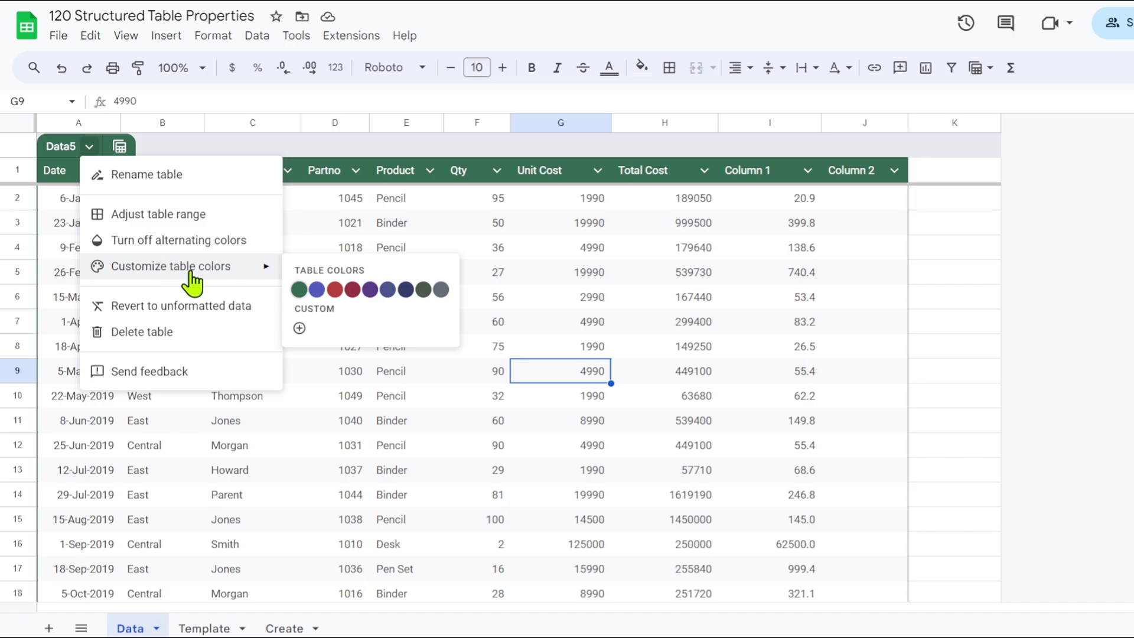
pyautogui.click(353, 289)
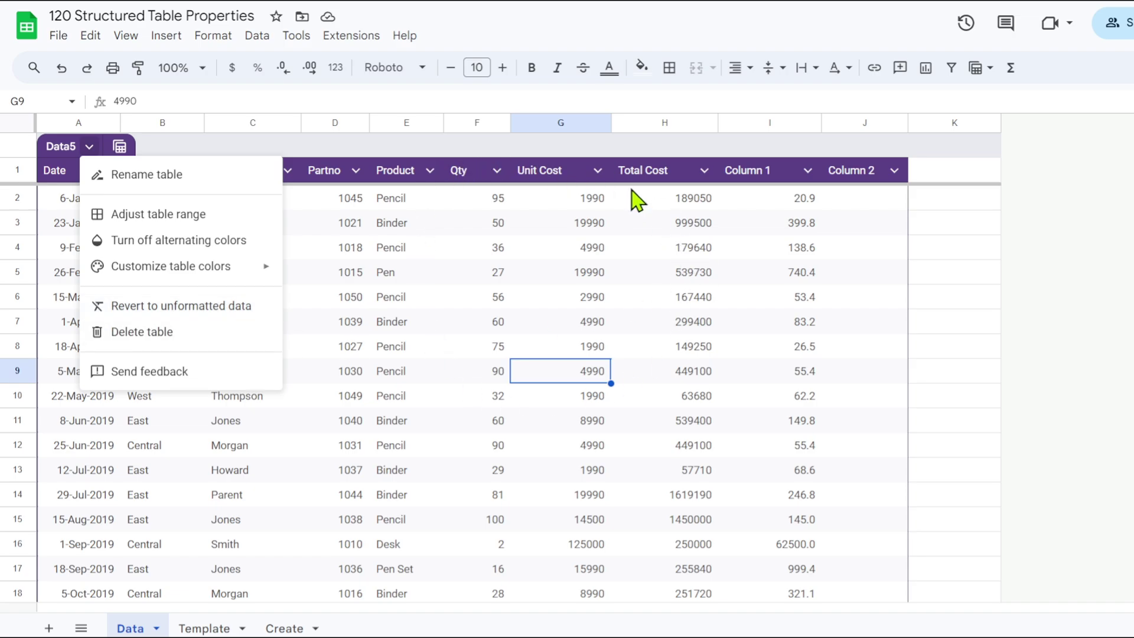
pyautogui.click(193, 307)
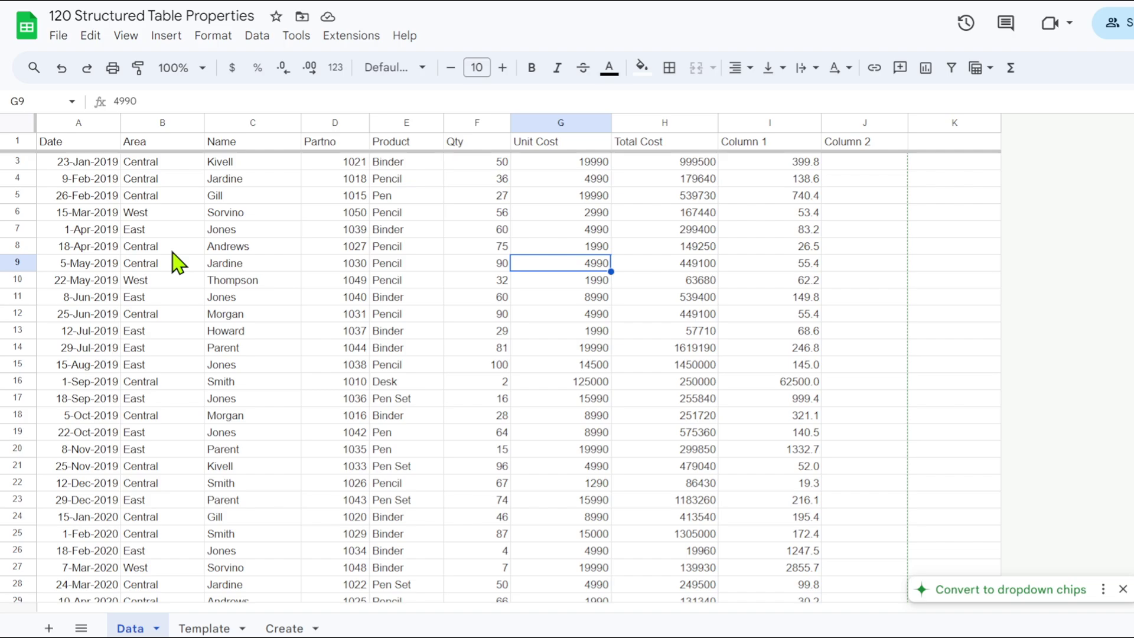
pyautogui.hotkey('ctrl', 'z')
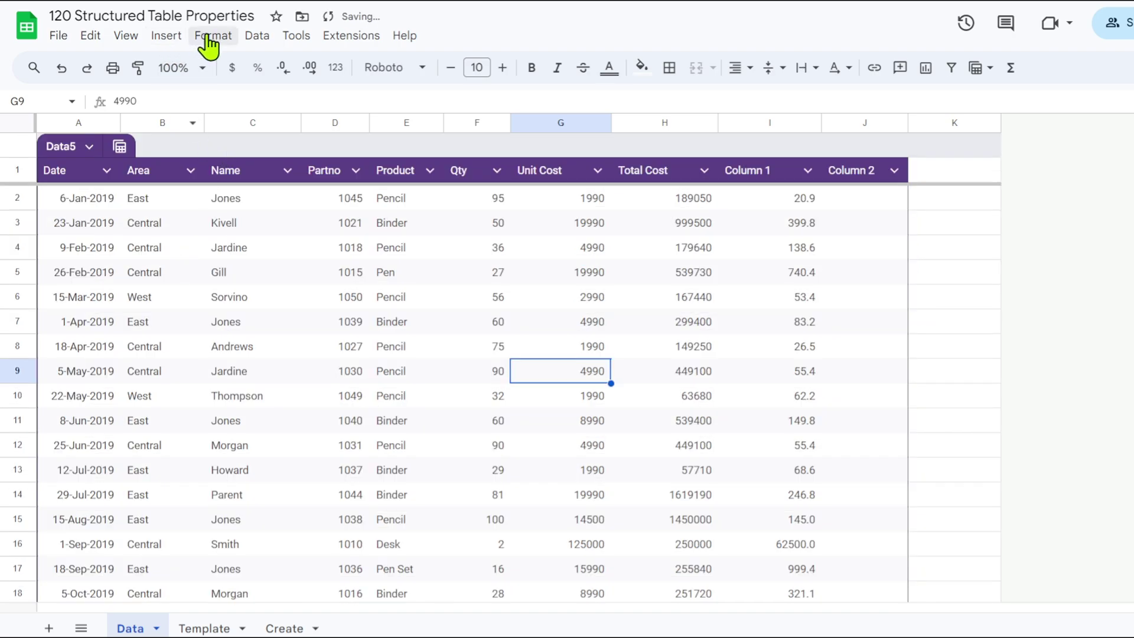
pyautogui.click(89, 148)
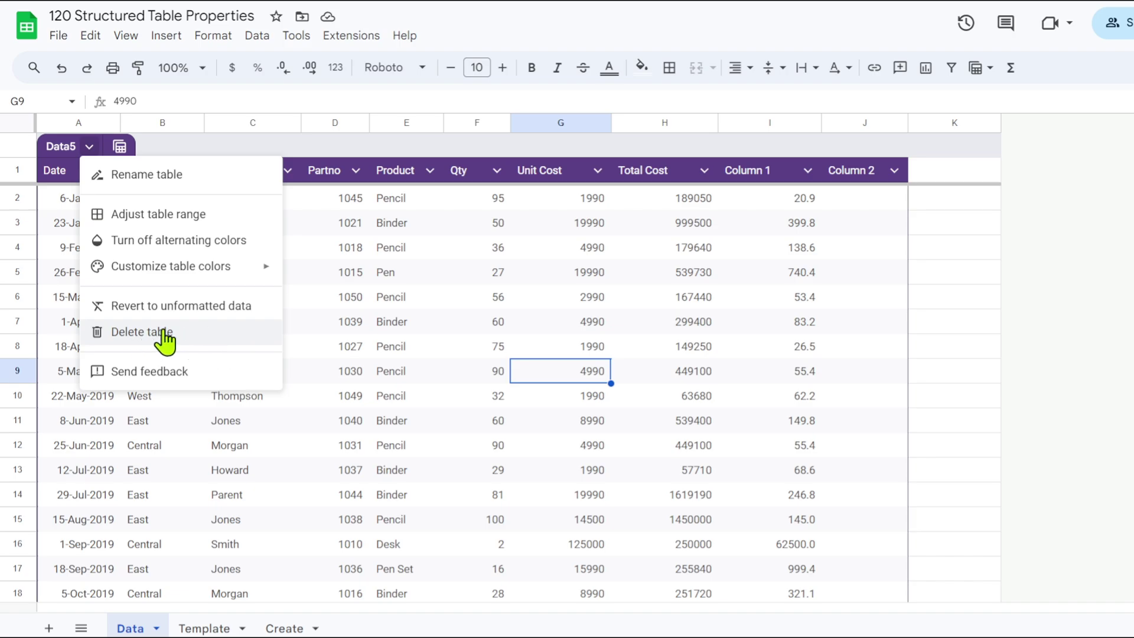
pyautogui.click(387, 277)
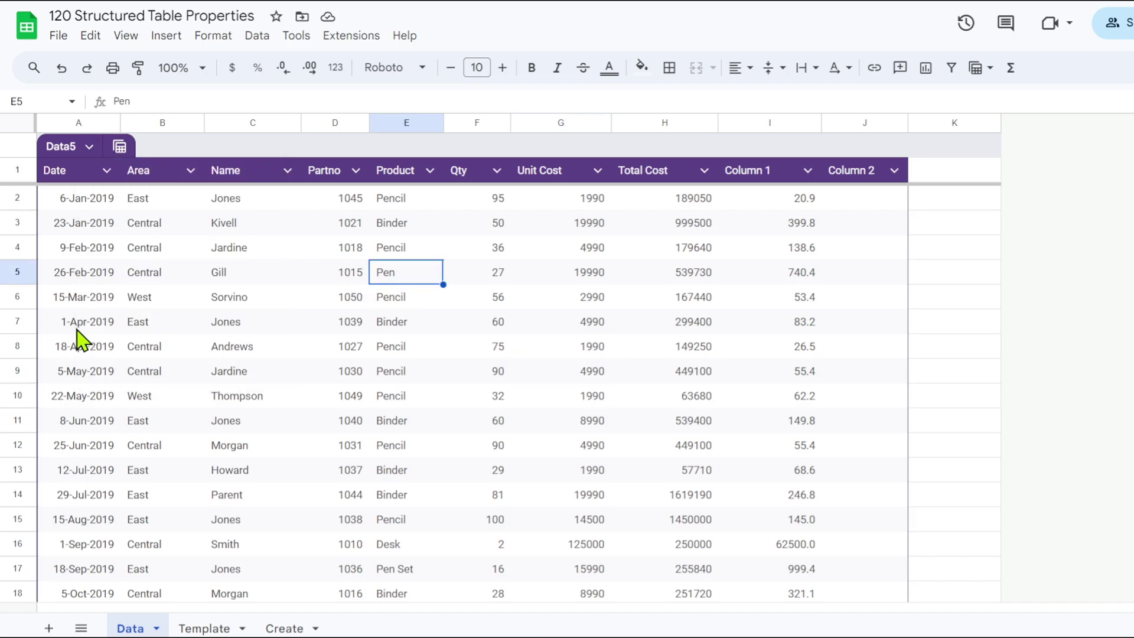
pyautogui.click(120, 148)
pyautogui.moveTo(219, 184)
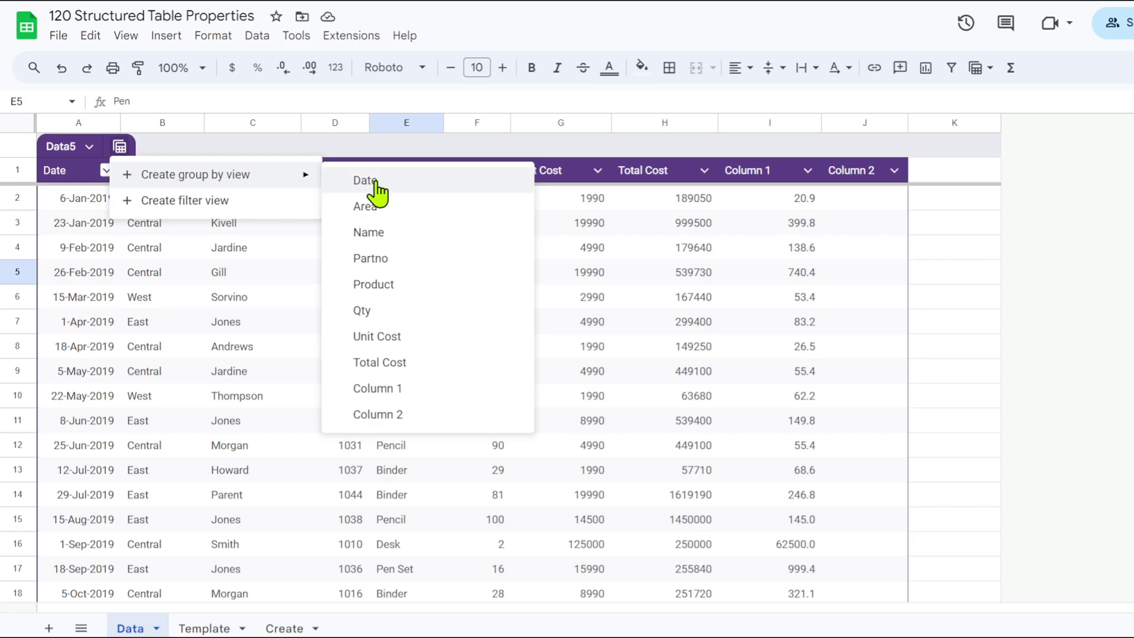
pyautogui.click(372, 232)
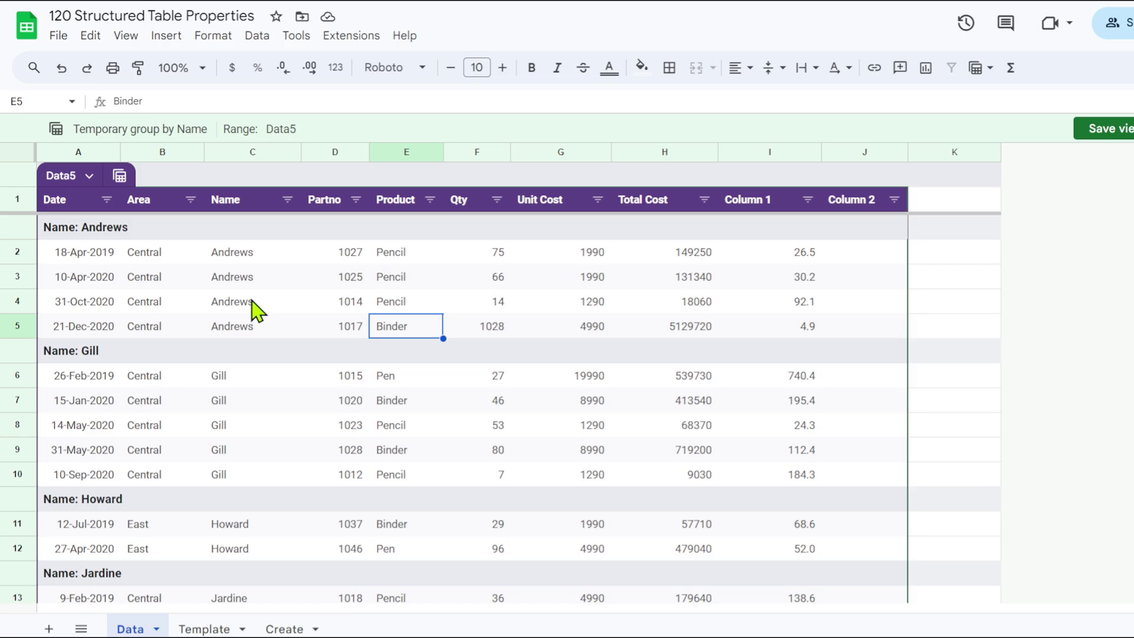
pyautogui.scroll(-7, 254, 307)
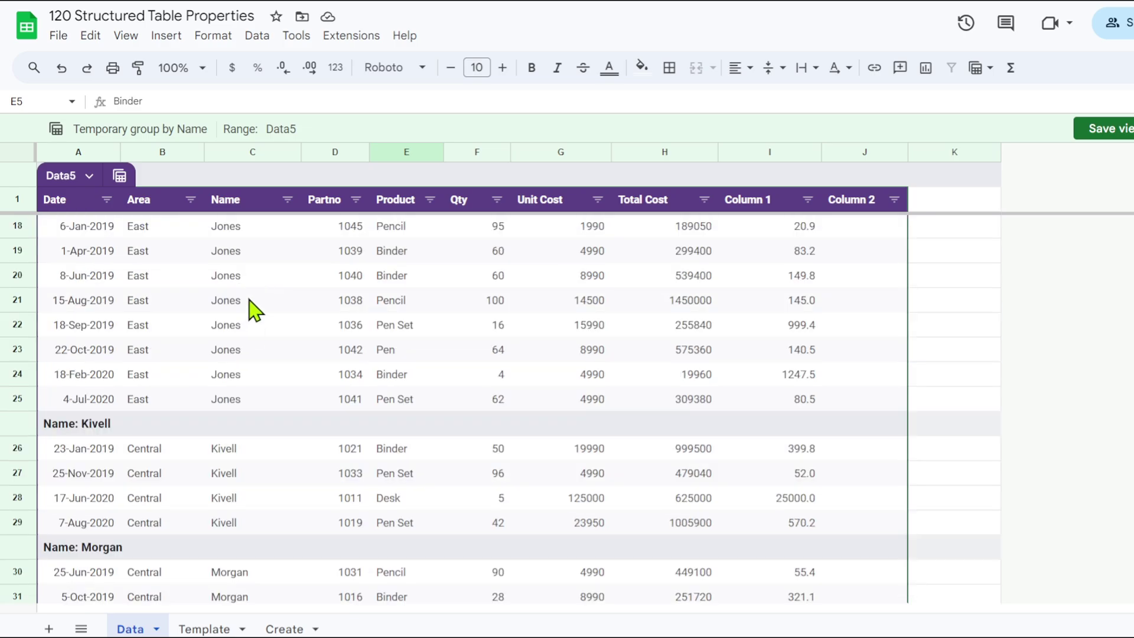
pyautogui.scroll(-5, 254, 306)
pyautogui.scroll(15, 251, 352)
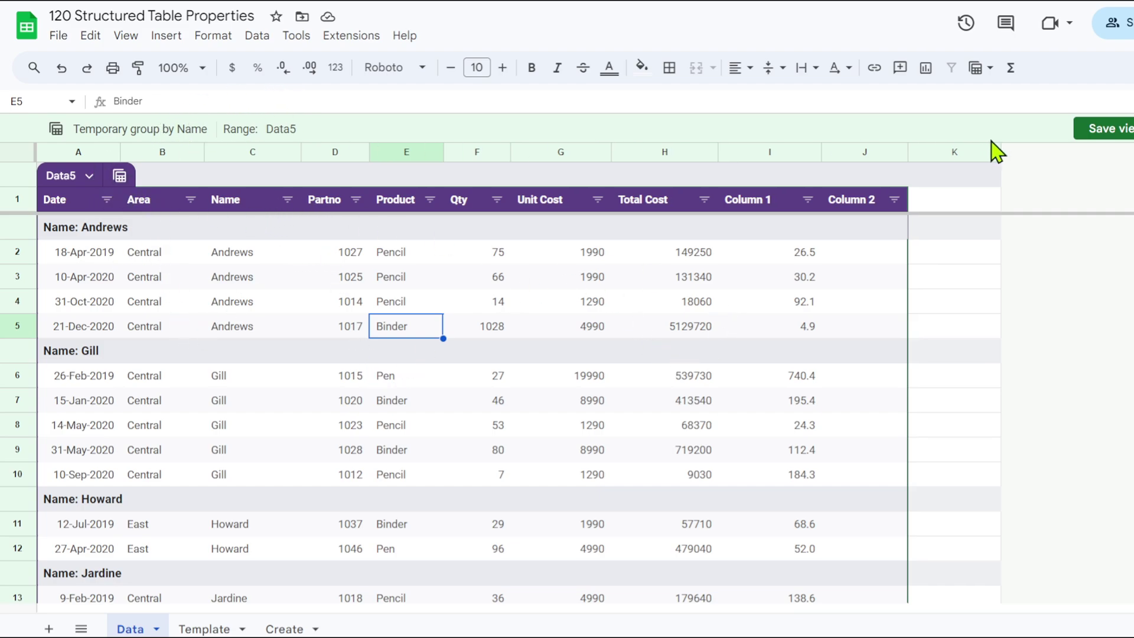
pyautogui.click(1109, 129)
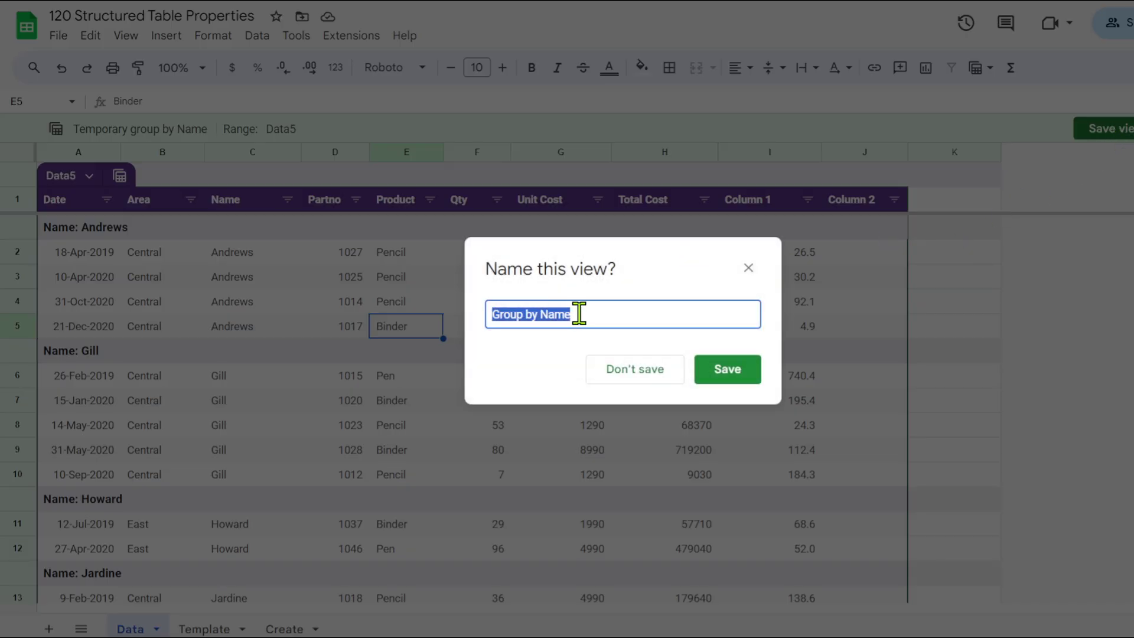
pyautogui.write('Sales')
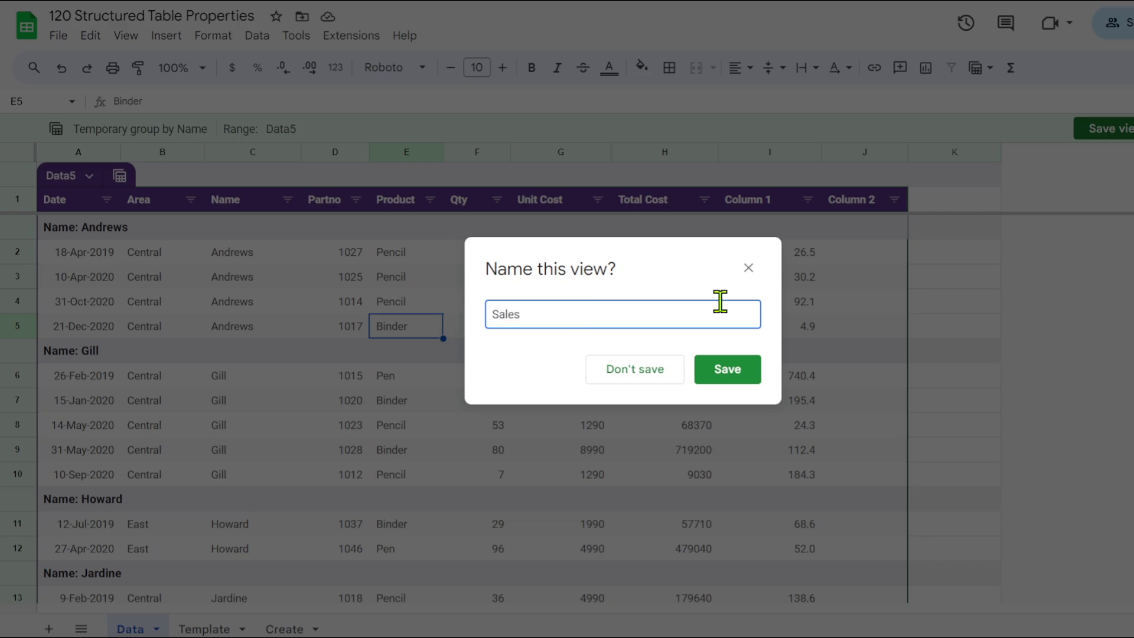
pyautogui.click(747, 378)
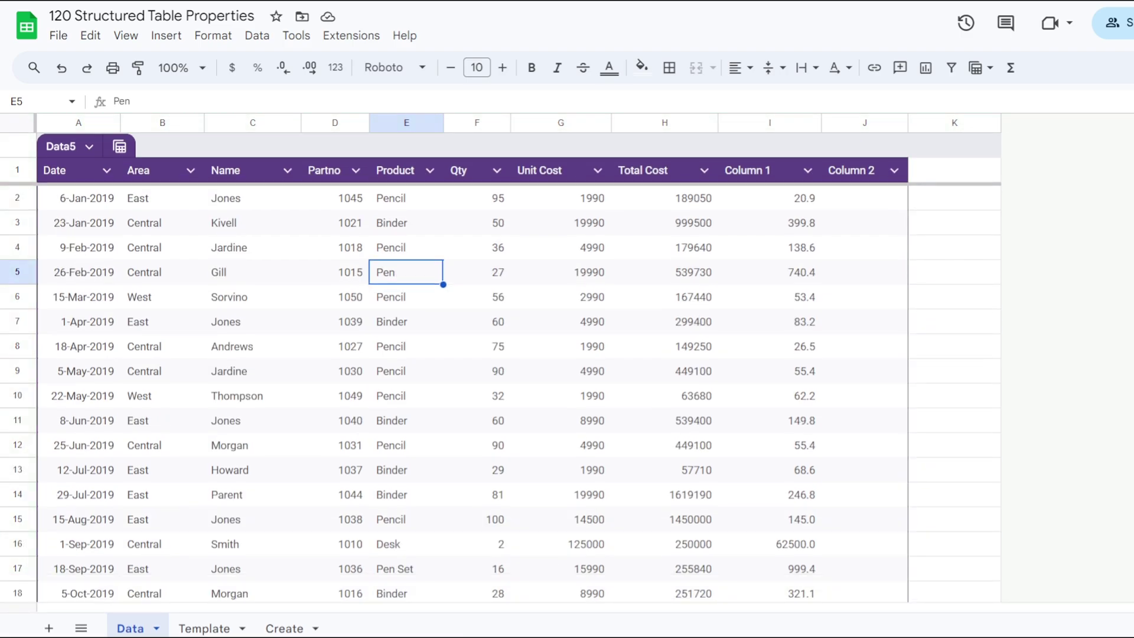
pyautogui.click(120, 146)
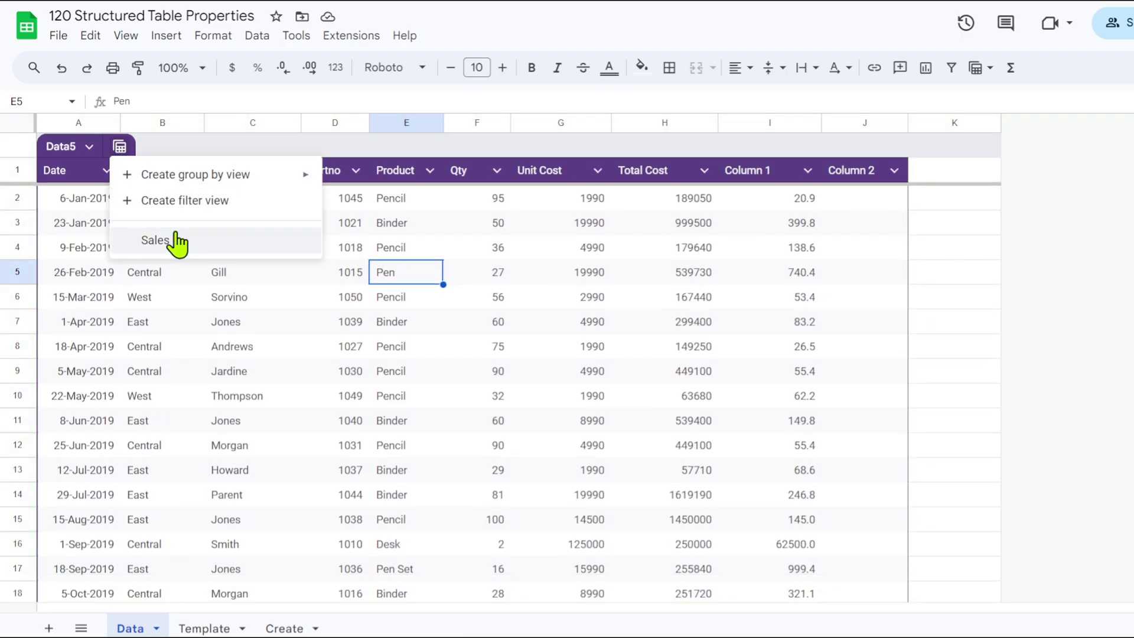
pyautogui.click(151, 242)
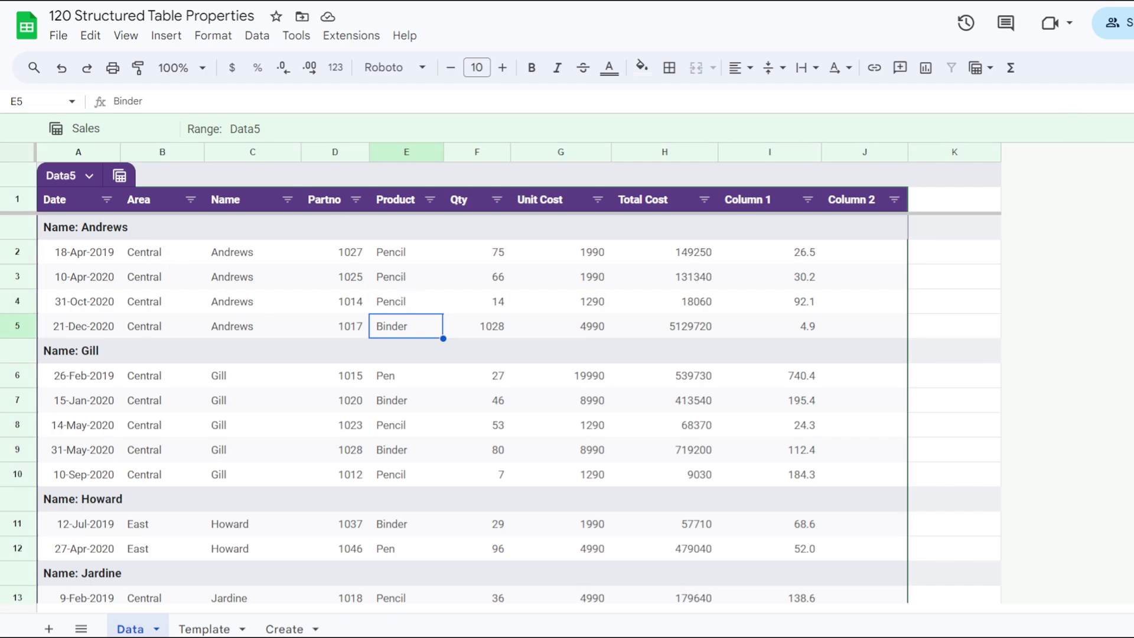
pyautogui.click(1132, 129)
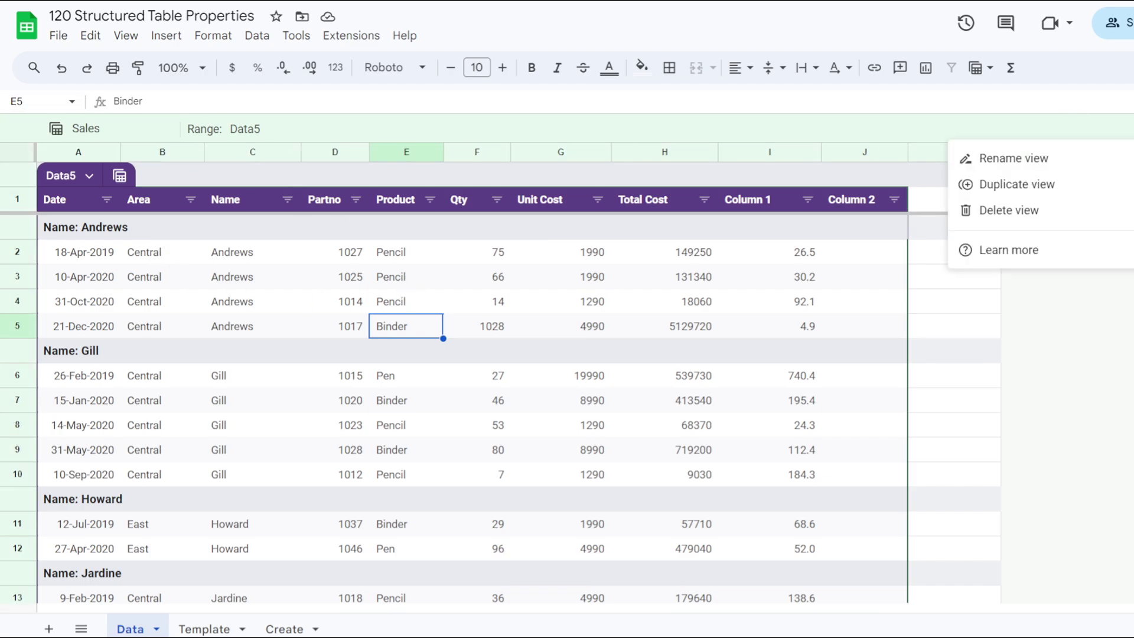
pyautogui.click(1011, 211)
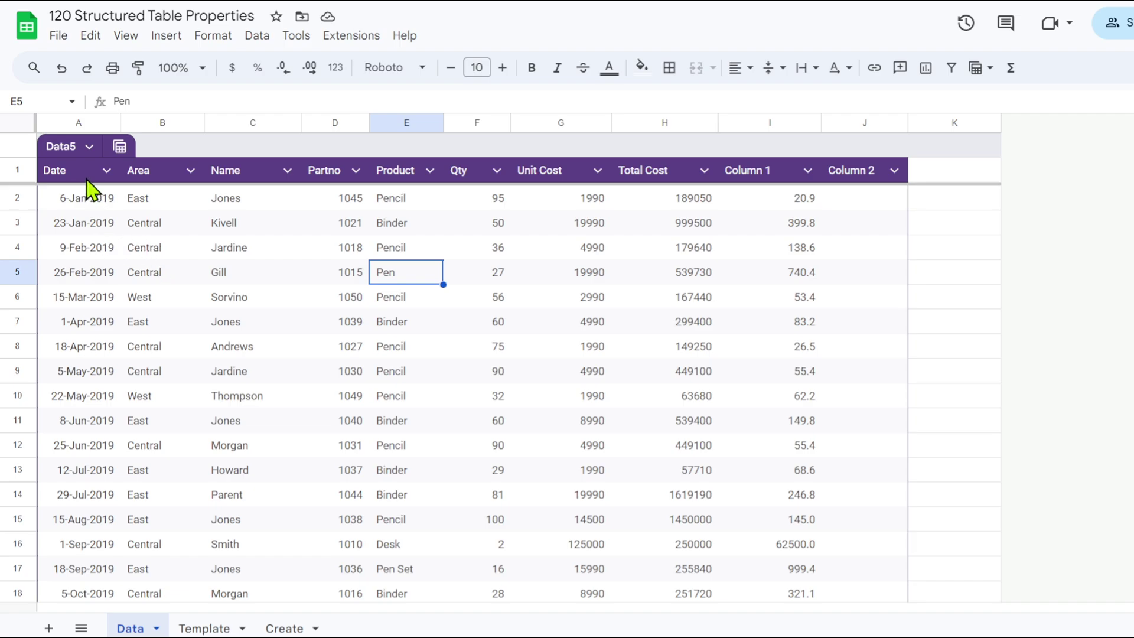
# Set the Date column's type to Date.
pyautogui.click(190, 170)
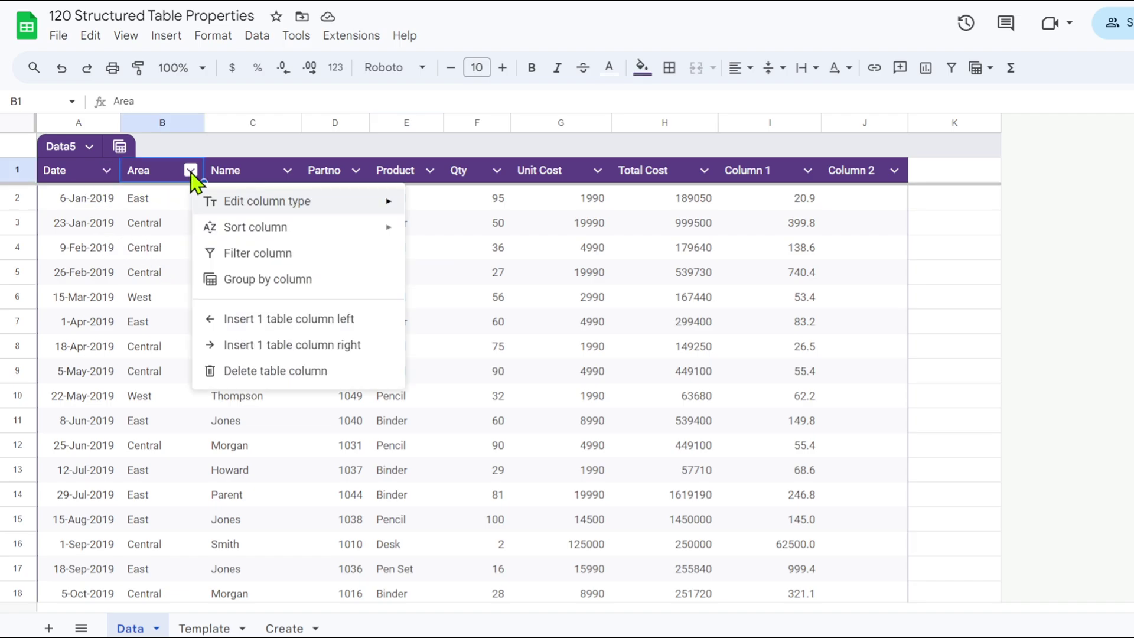
pyautogui.click(287, 171)
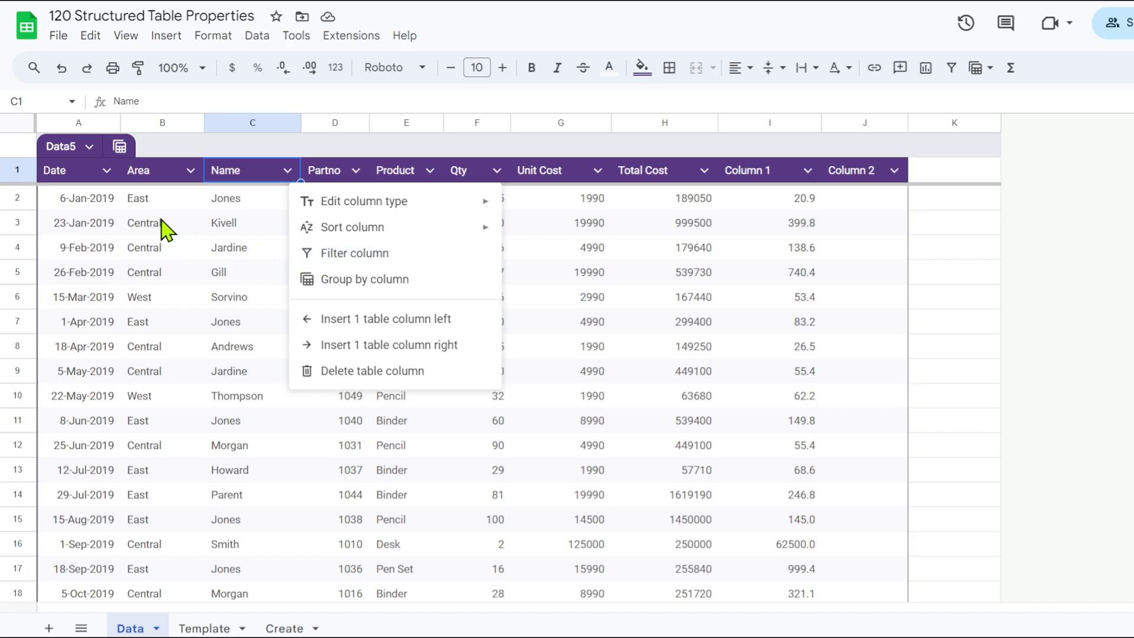
pyautogui.click(107, 170)
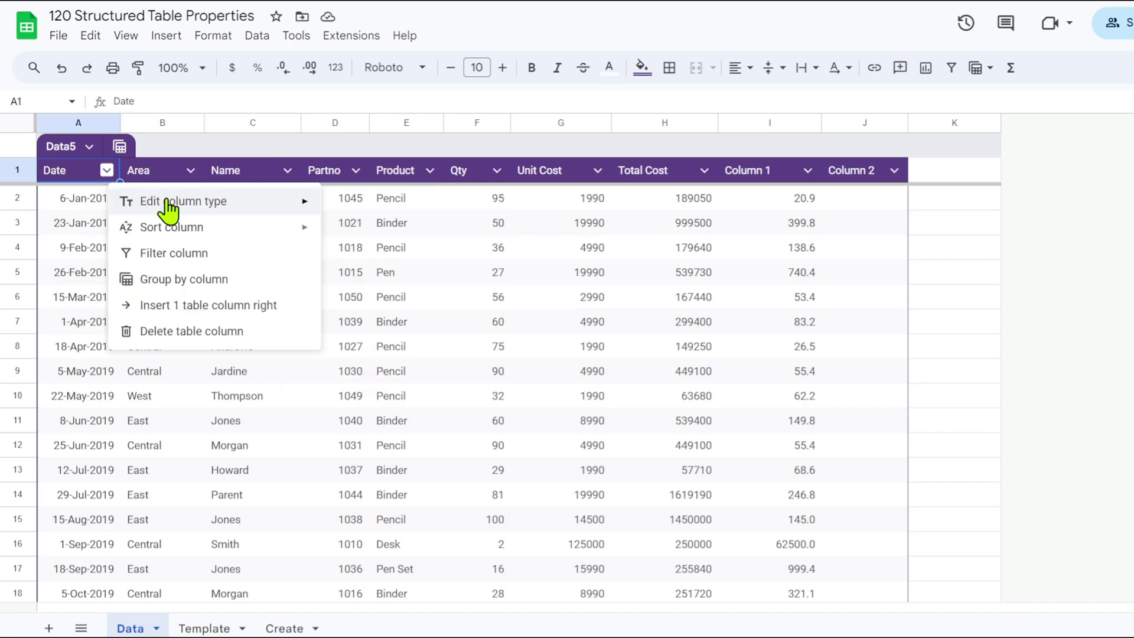
pyautogui.moveTo(188, 209)
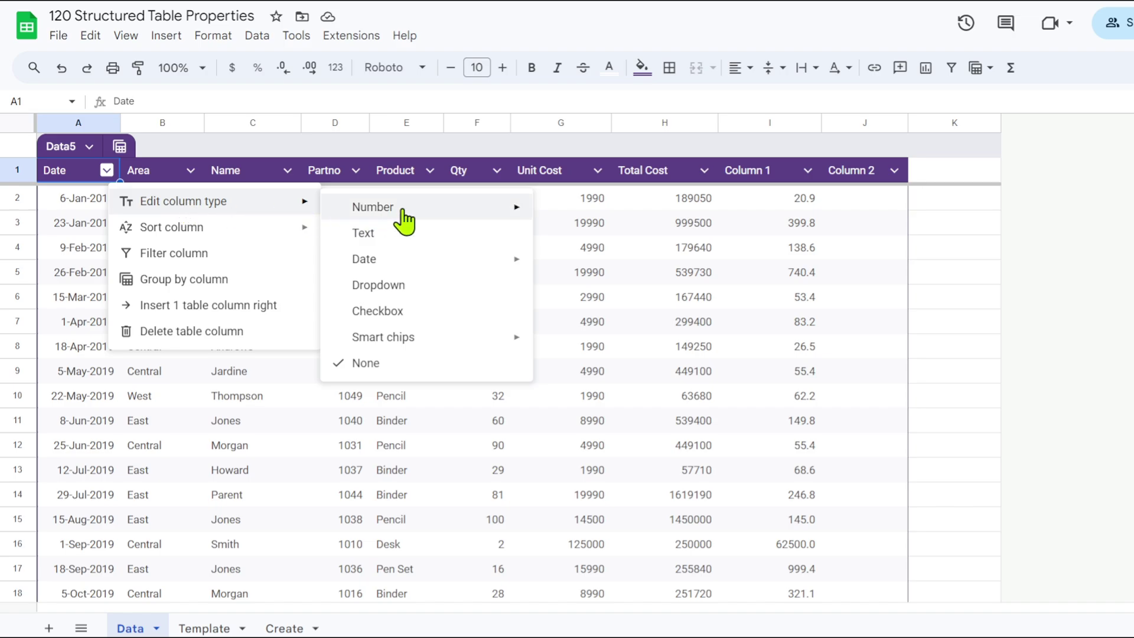
pyautogui.moveTo(519, 221)
pyautogui.moveTo(384, 265)
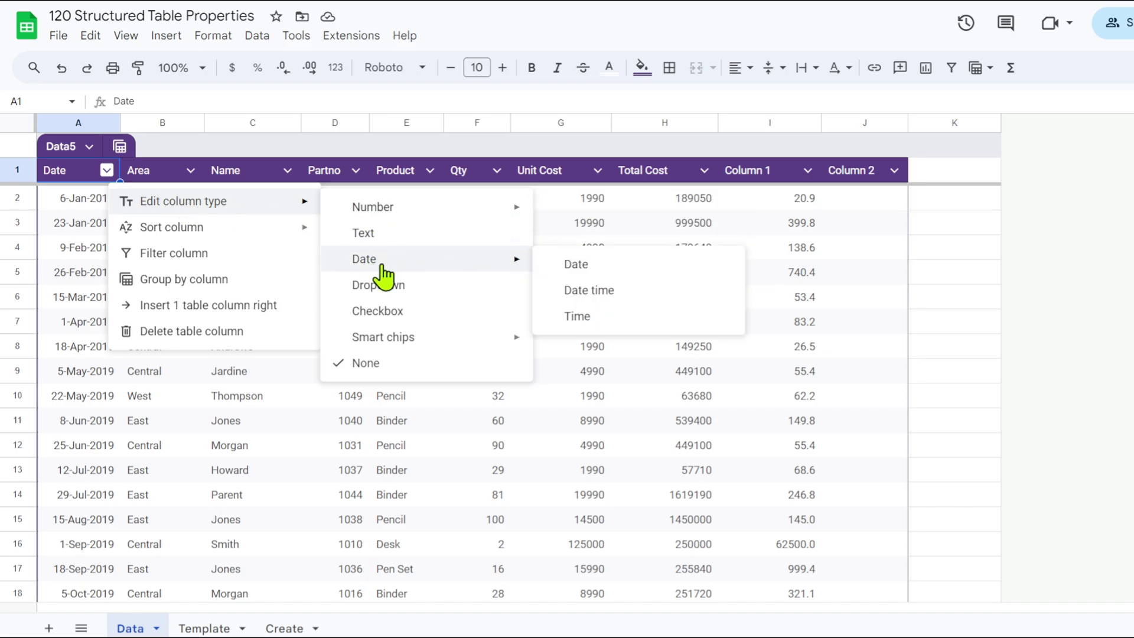
pyautogui.click(589, 270)
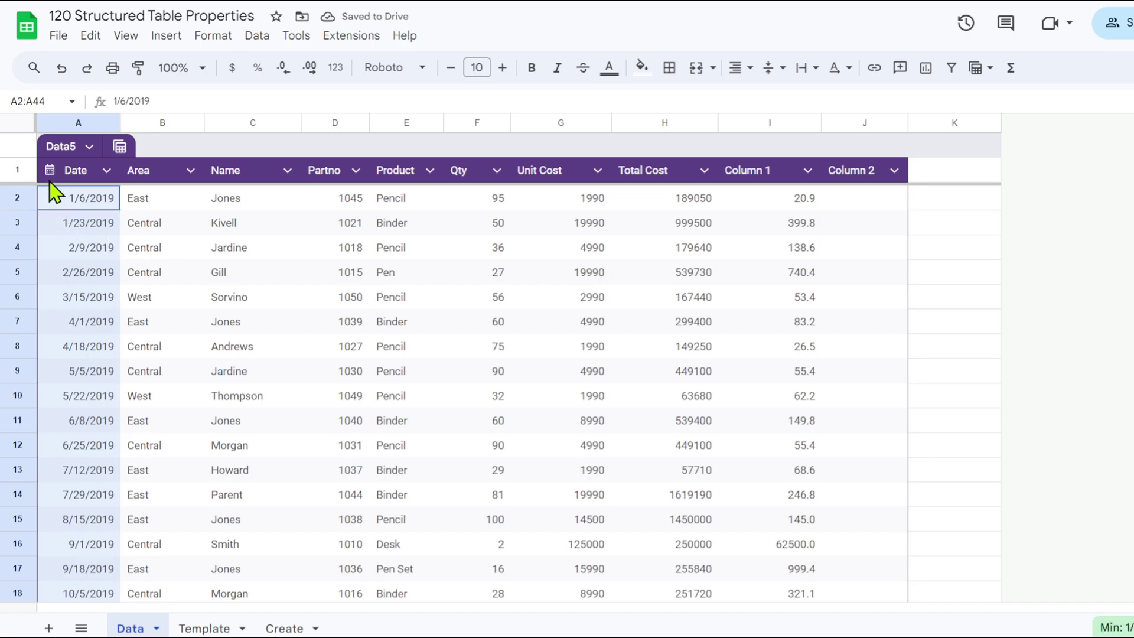
# Change the last date in A44 from 12/21/2020 to 12/23/2020 using the date picker.
pyautogui.scroll(-10, 92, 278)
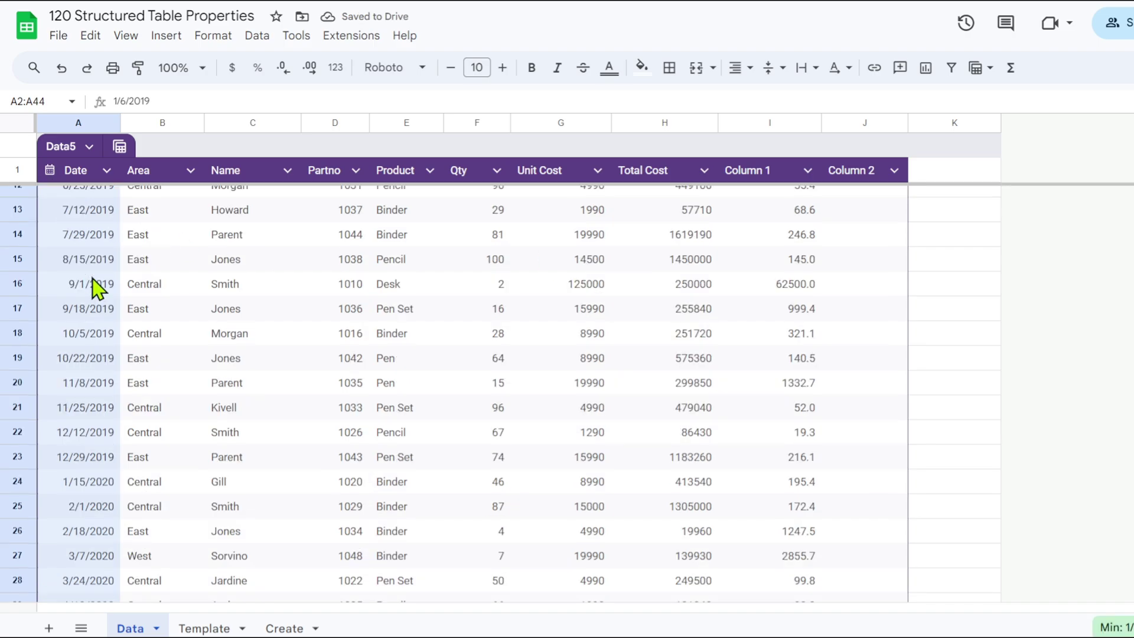
pyautogui.click(81, 504)
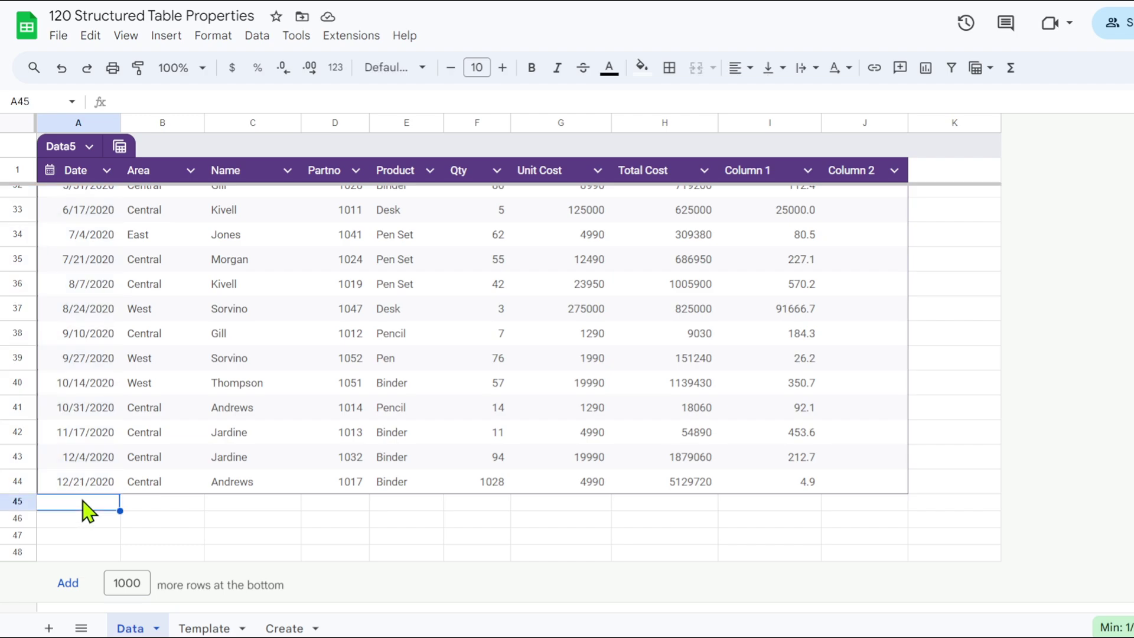
pyautogui.doubleClick(81, 482)
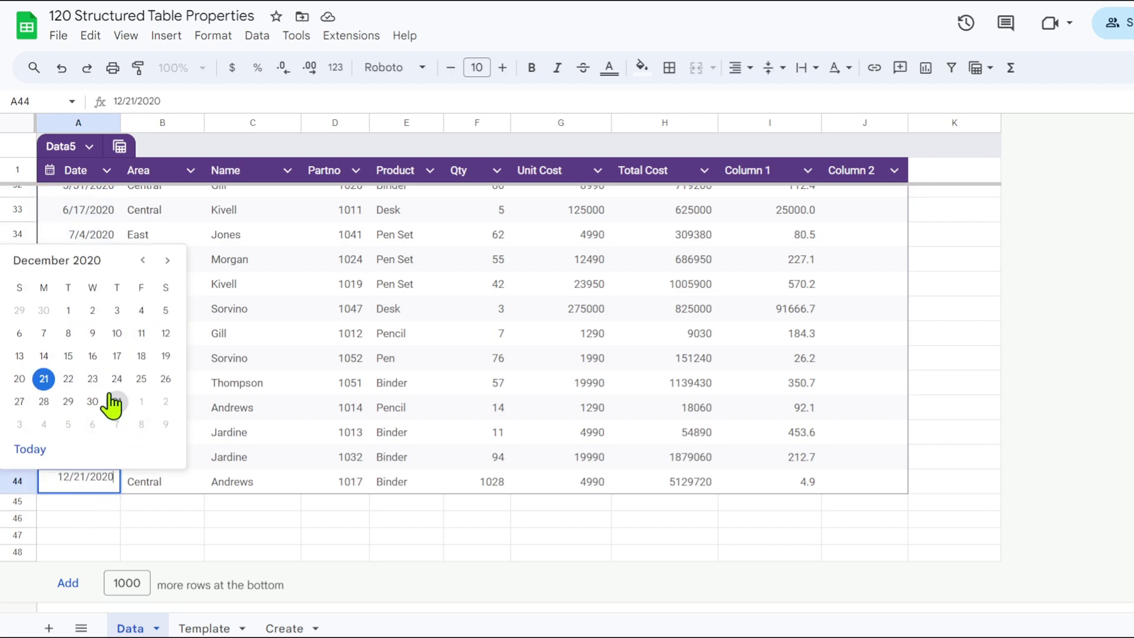
pyautogui.click(93, 380)
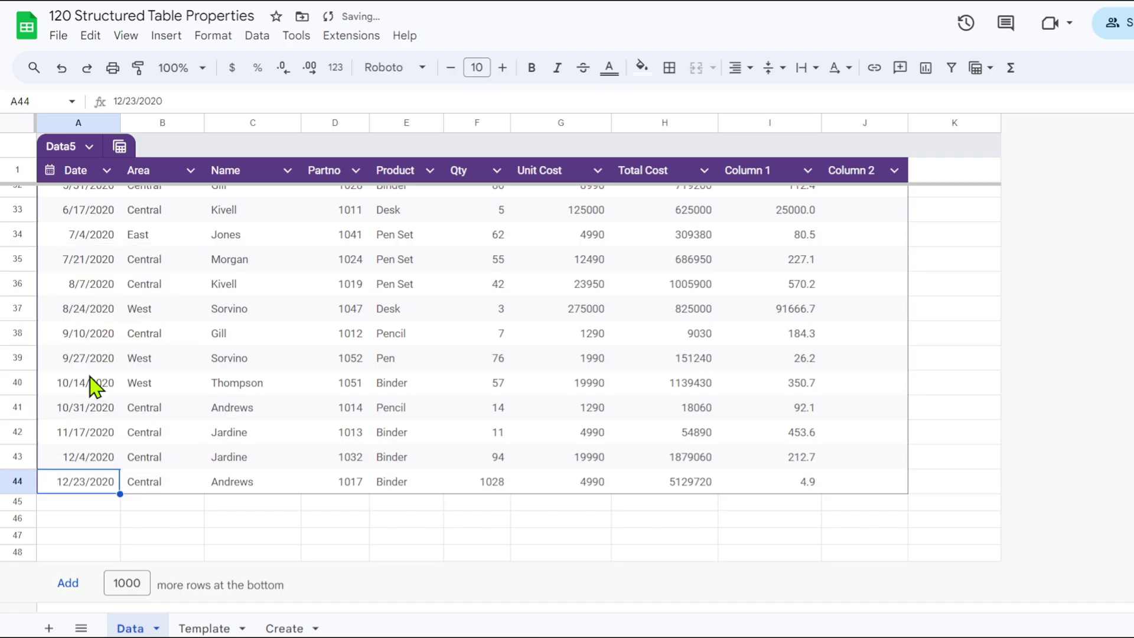
pyautogui.click(167, 520)
pyautogui.scroll(10, 163, 454)
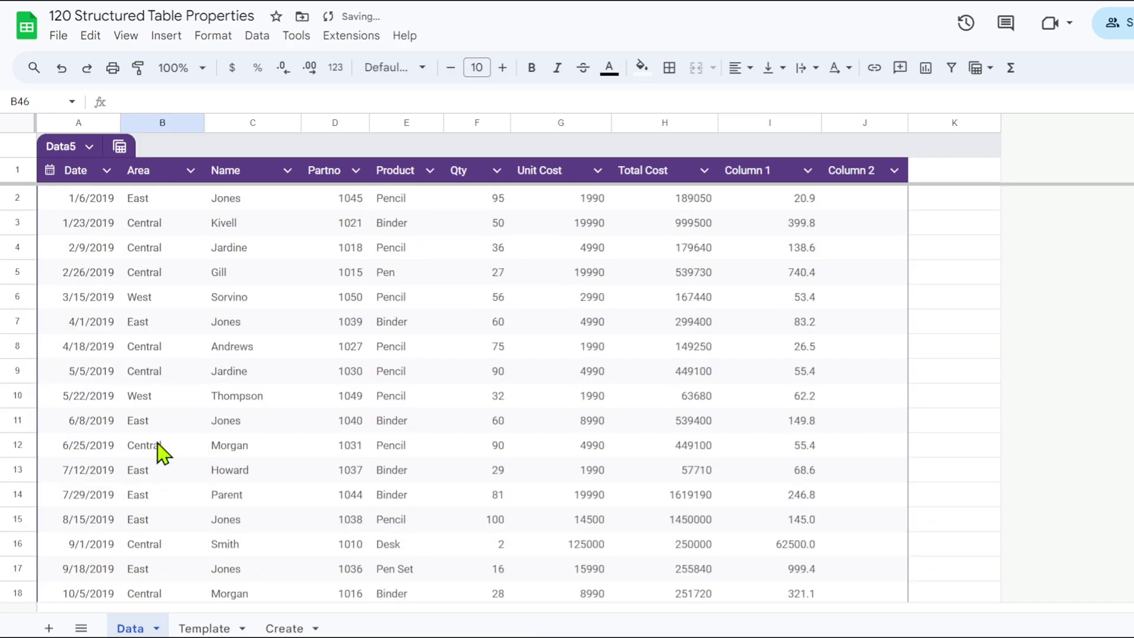
# Set the Area column's type to Text.
pyautogui.click(190, 171)
pyautogui.moveTo(260, 202)
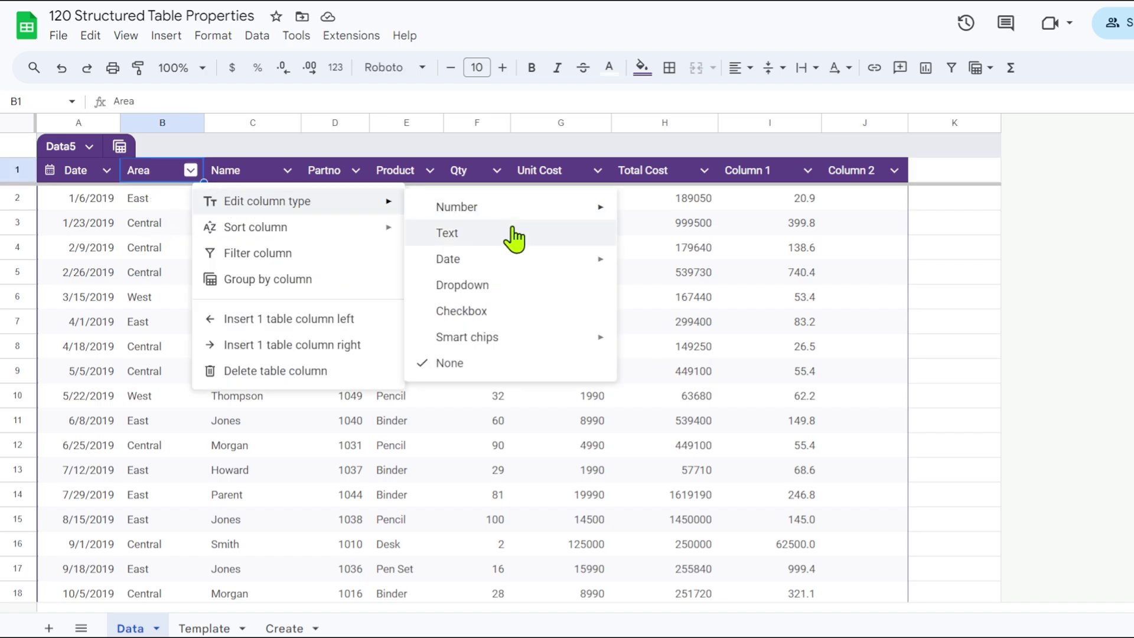
pyautogui.click(472, 238)
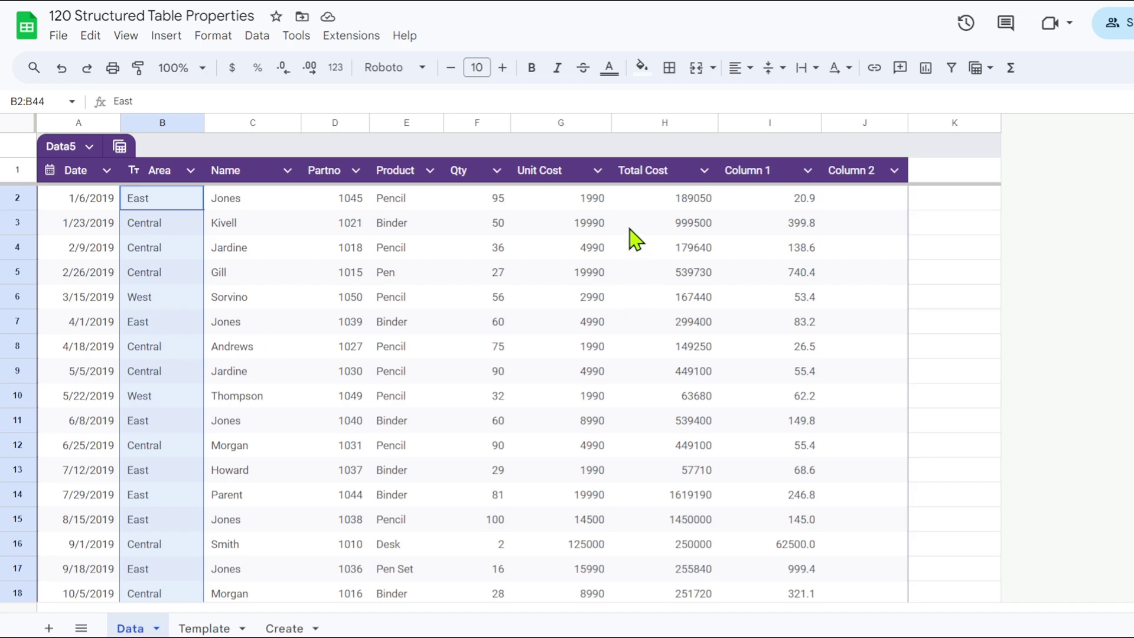
# Make Unit Cost a number column showing whole numbers with thousands separators, like 1,990.
pyautogui.click(597, 171)
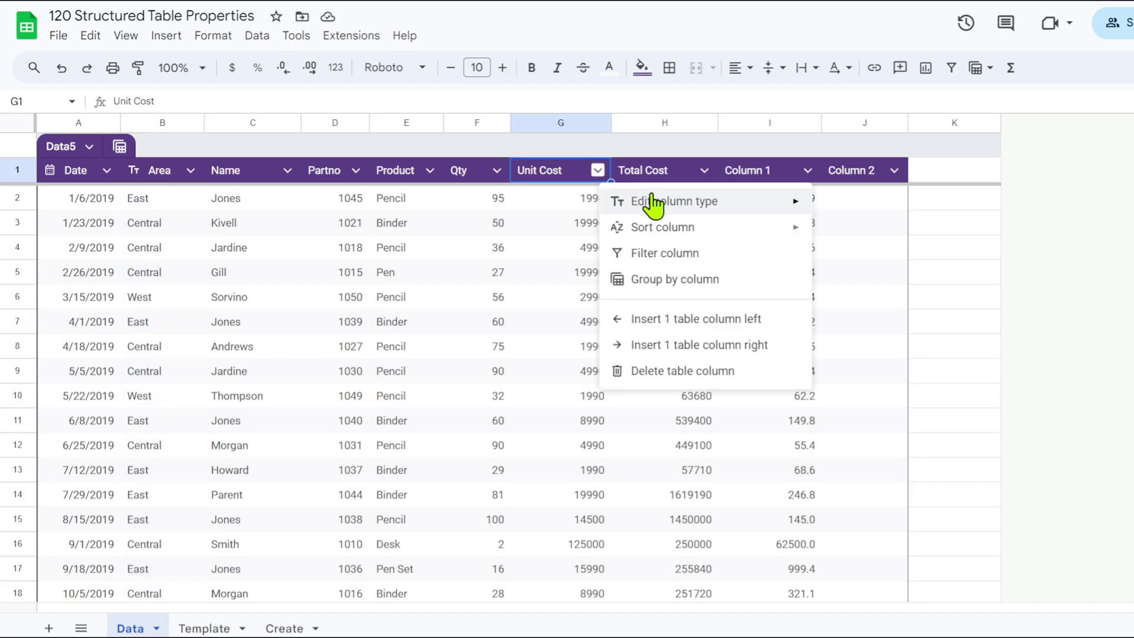
pyautogui.moveTo(655, 203)
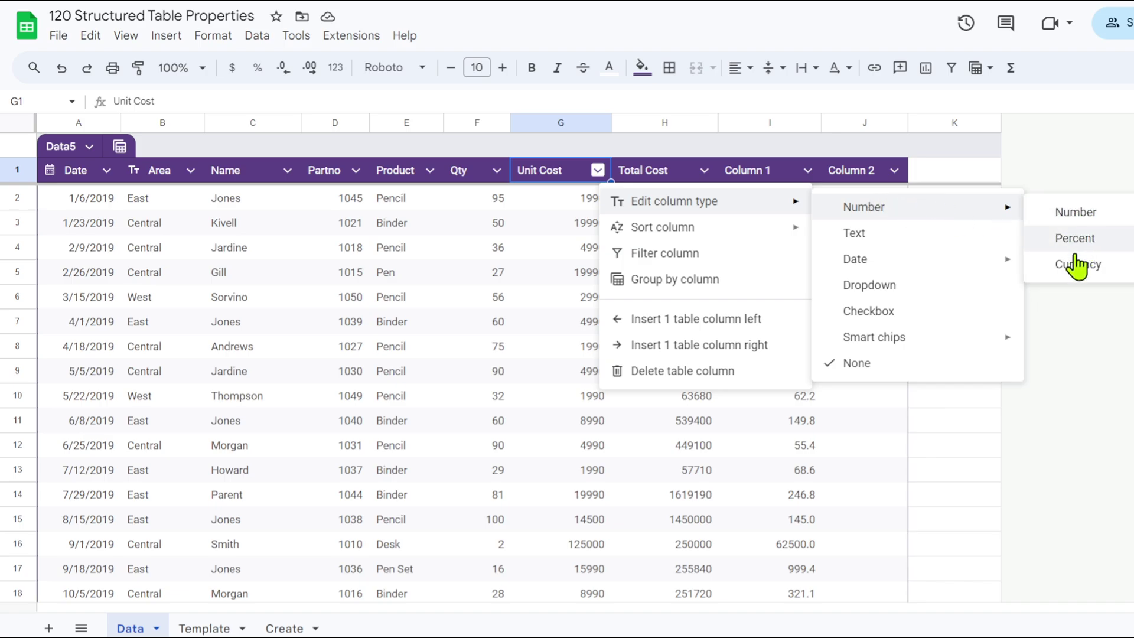
pyautogui.click(1076, 212)
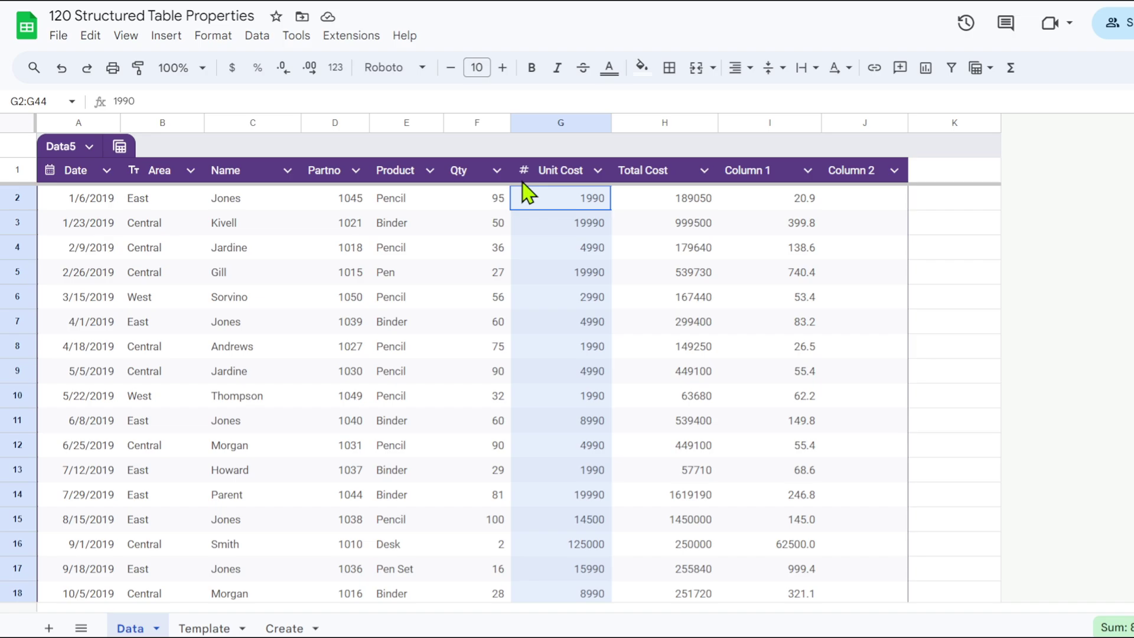
pyautogui.click(334, 68)
pyautogui.click(378, 164)
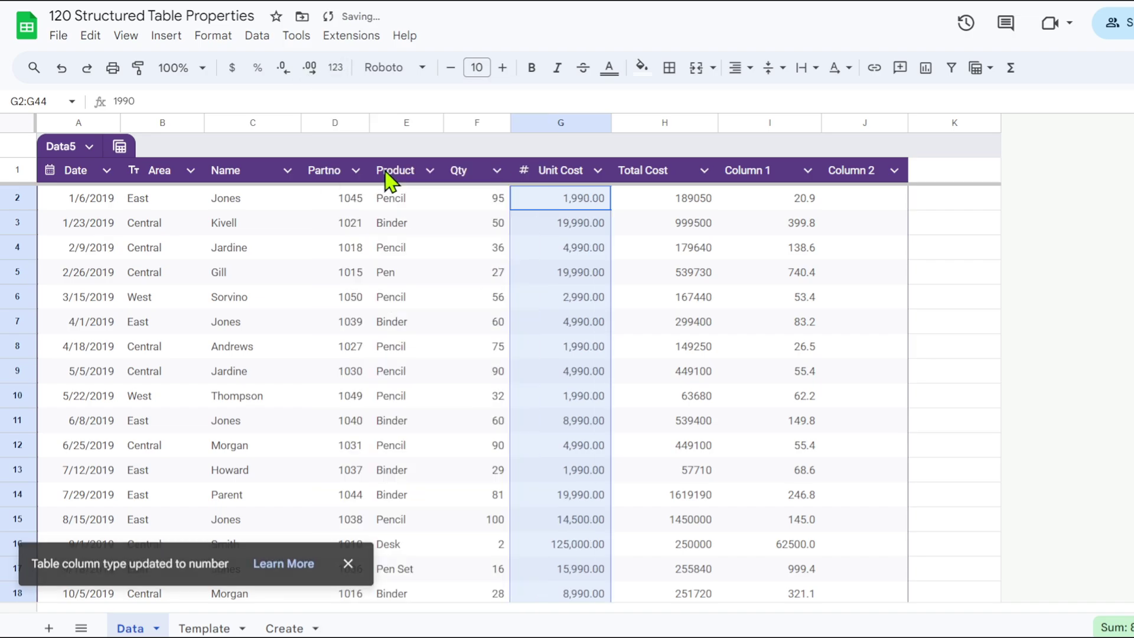
pyautogui.click(283, 68)
pyautogui.click(283, 68)
pyautogui.click(585, 342)
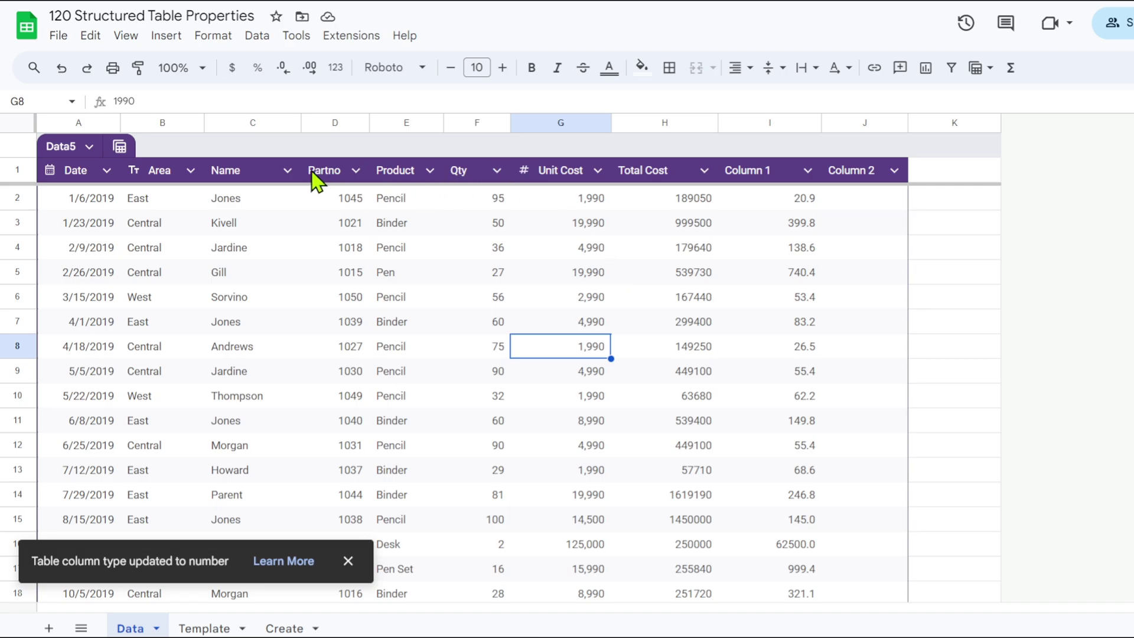
pyautogui.click(497, 171)
pyautogui.moveTo(542, 214)
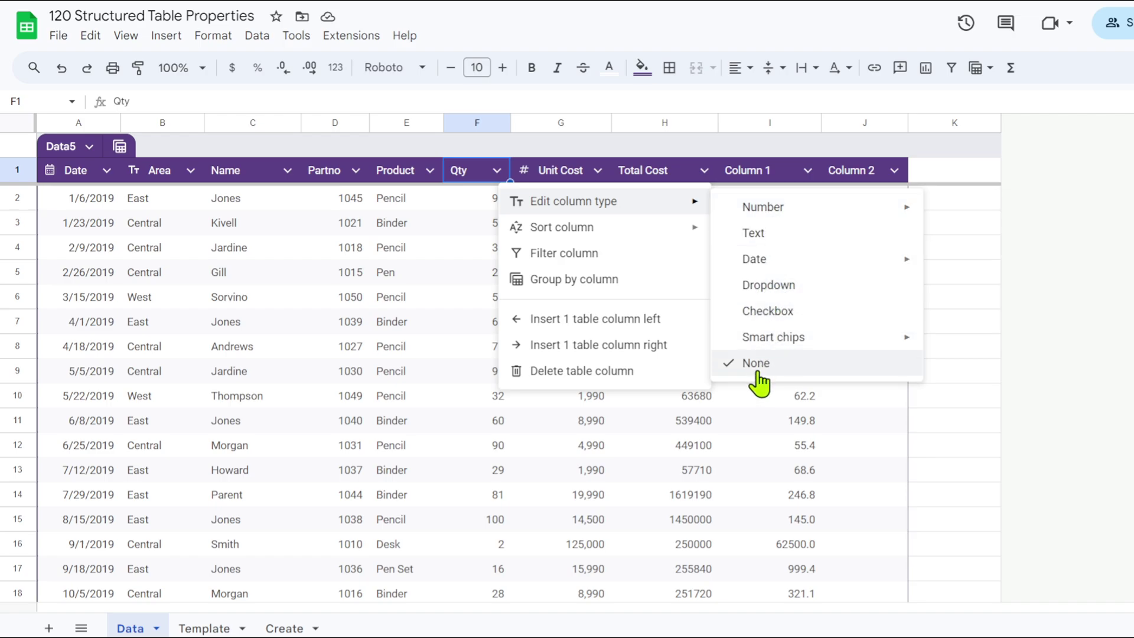
pyautogui.click(563, 450)
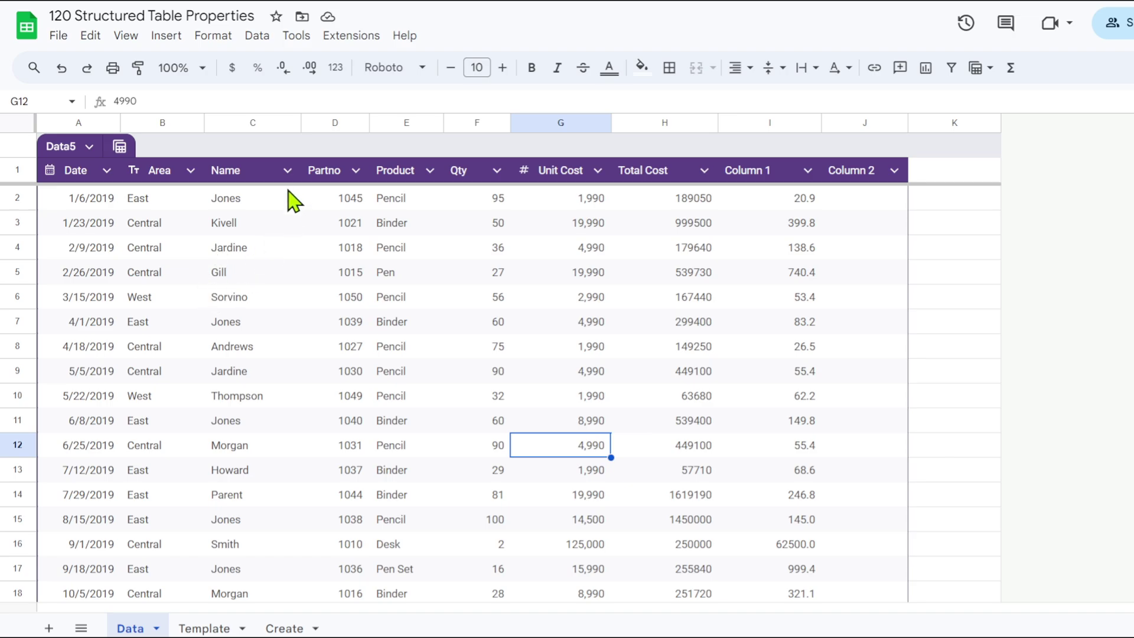
# Convert the Name column into dropdown chips listing the existing salesperson names.
pyautogui.click(288, 172)
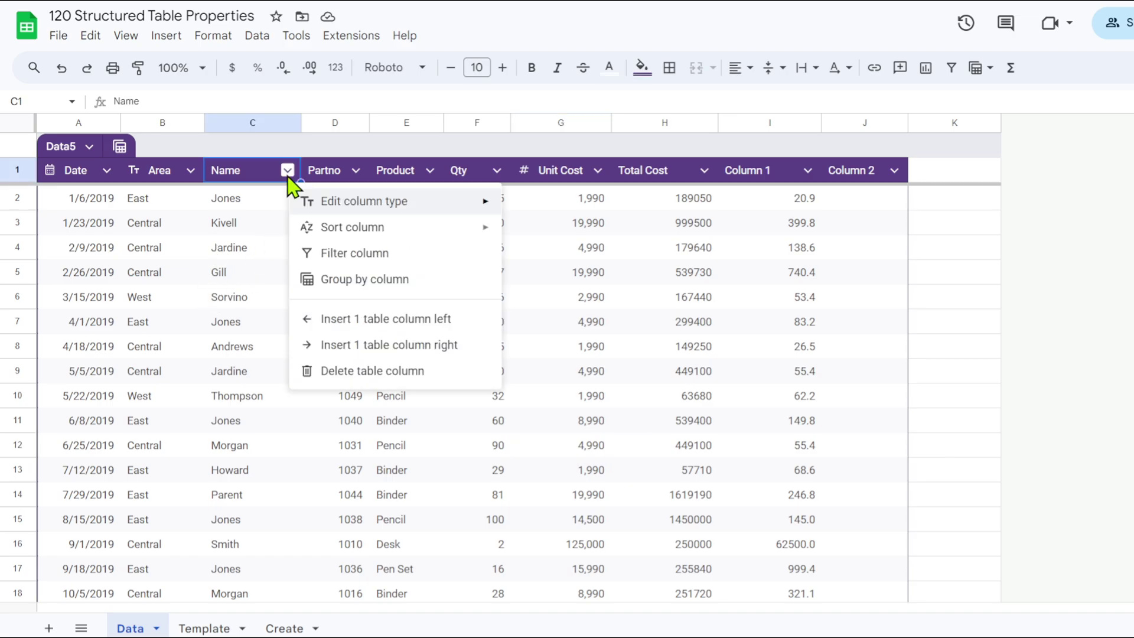
pyautogui.moveTo(399, 208)
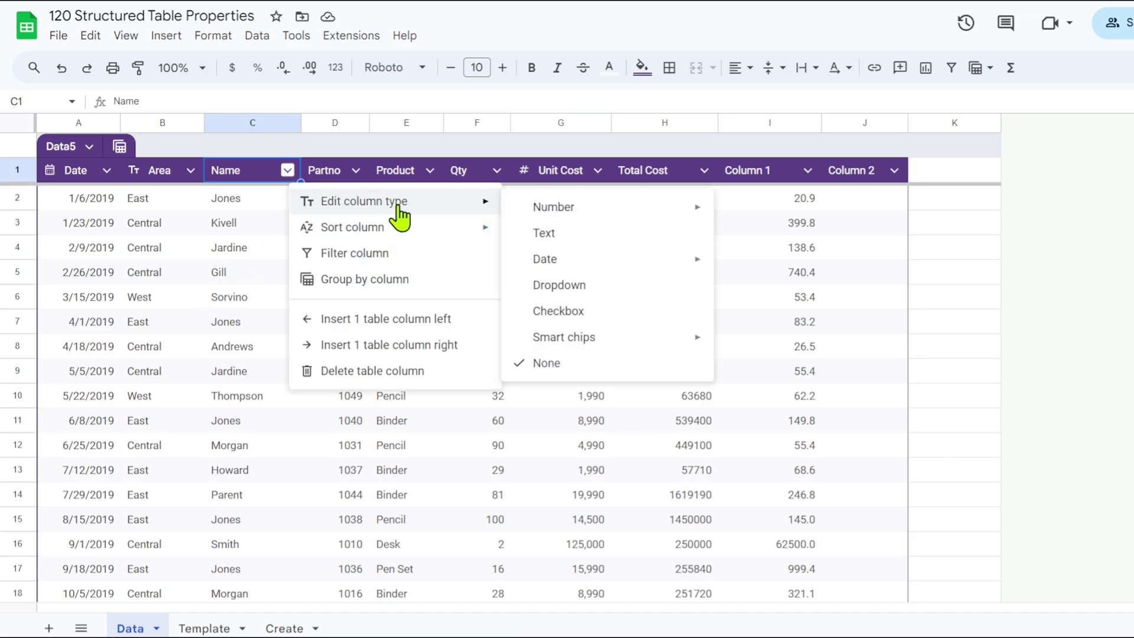
pyautogui.click(571, 289)
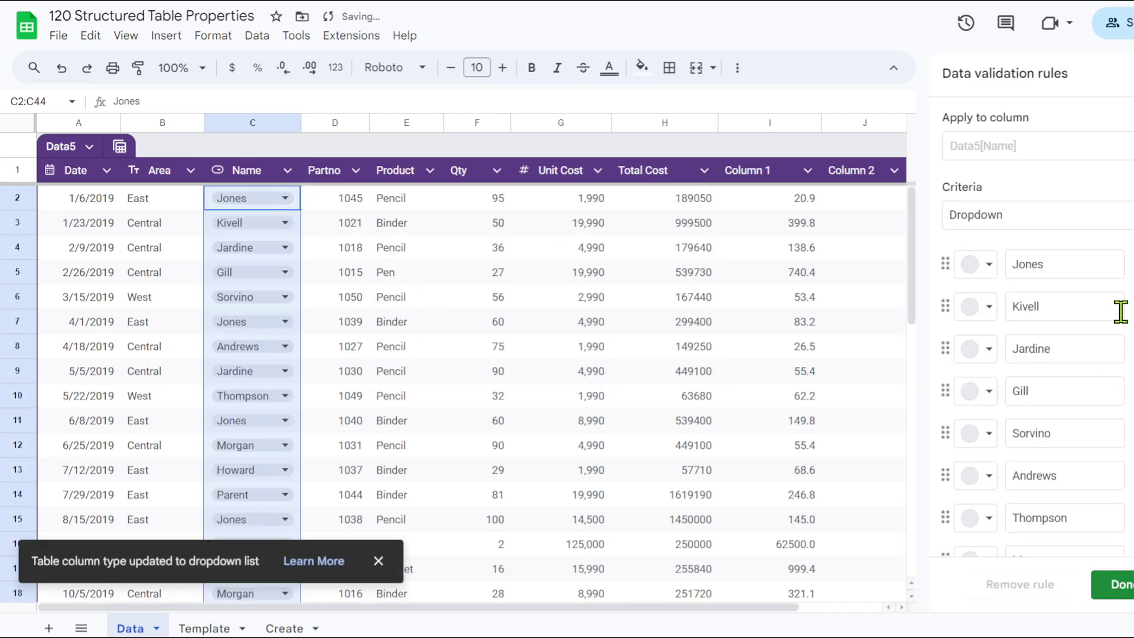
pyautogui.scroll(-4, 999, 330)
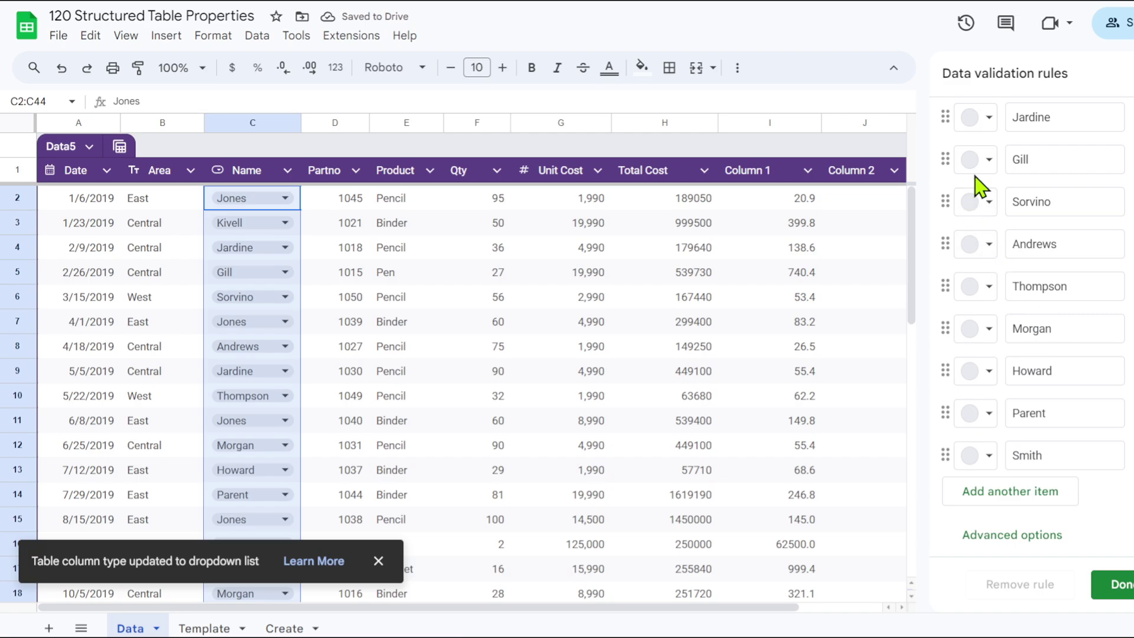
pyautogui.scroll(4, 1017, 318)
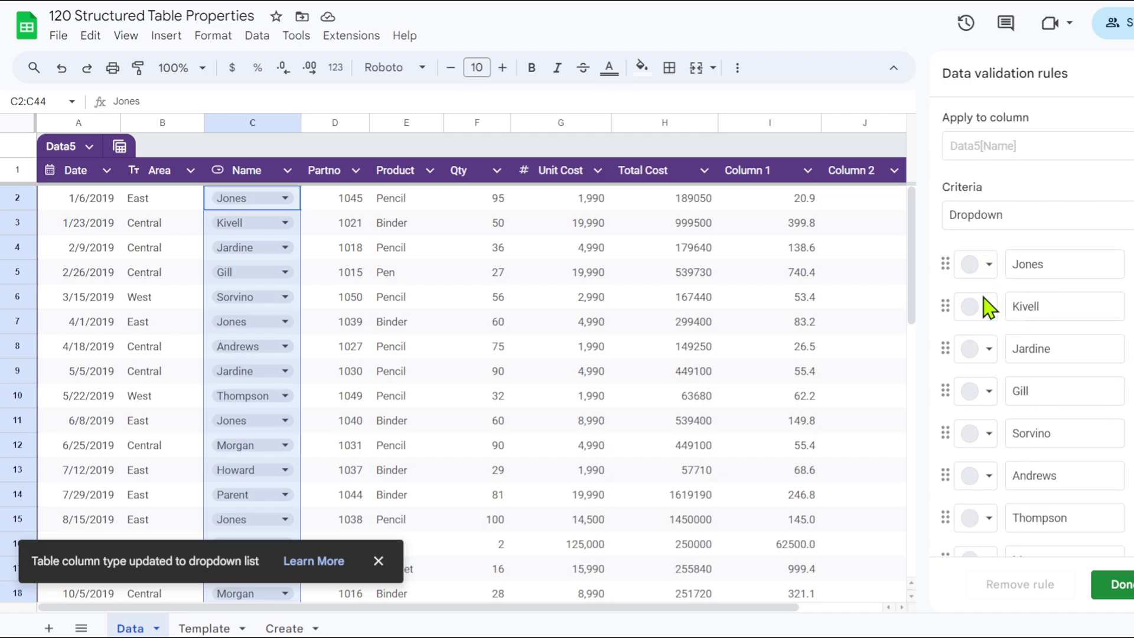
pyautogui.click(323, 280)
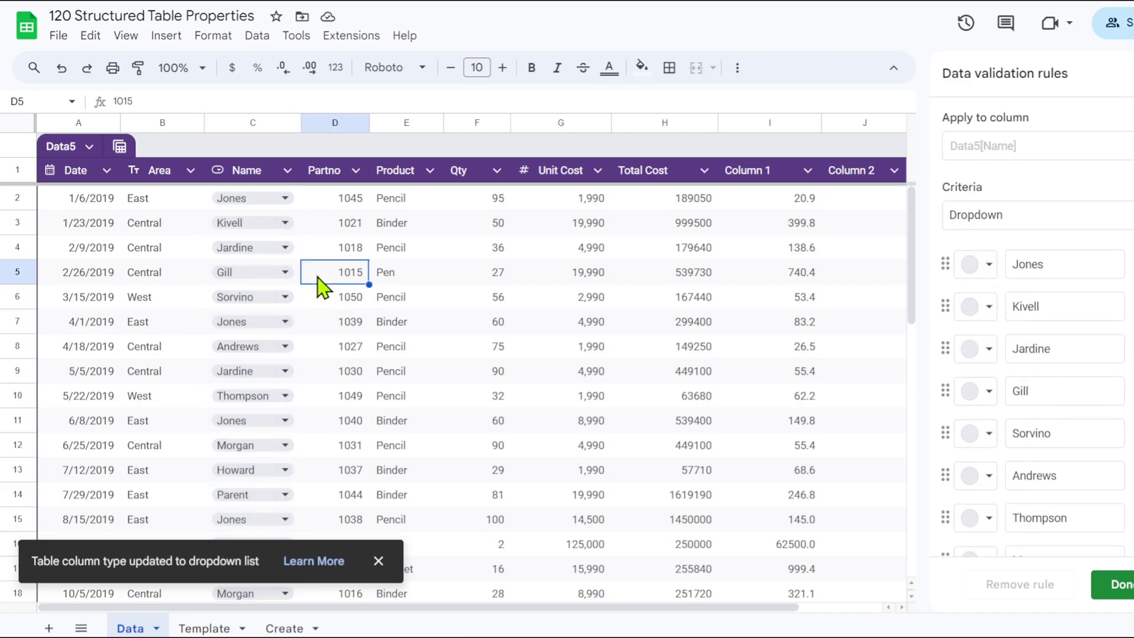
pyautogui.click(282, 247)
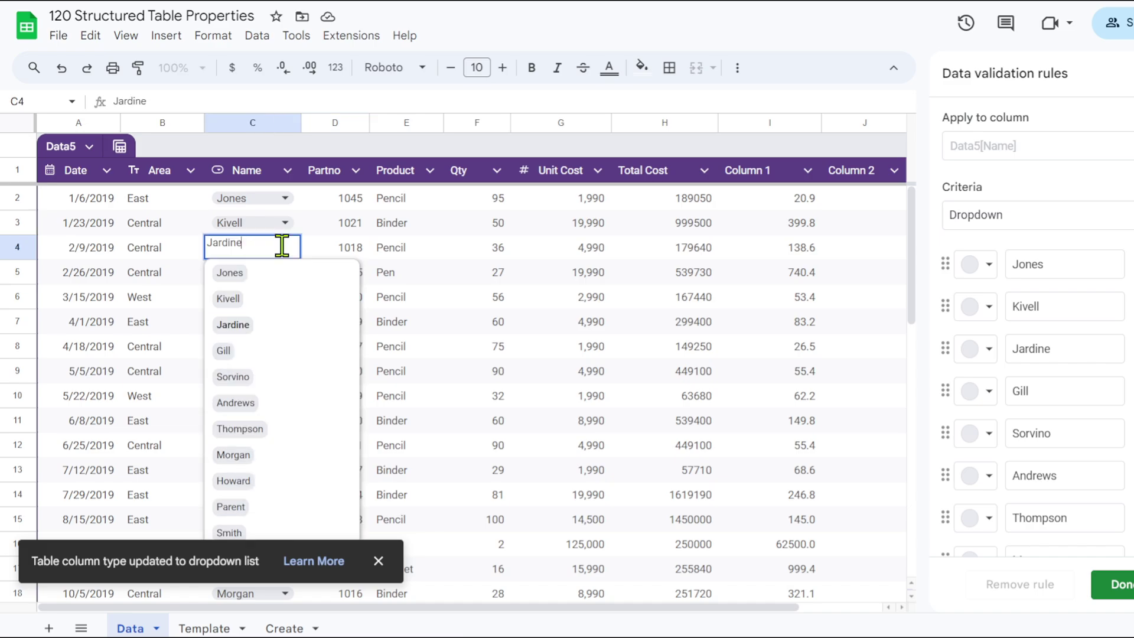
pyautogui.click(411, 351)
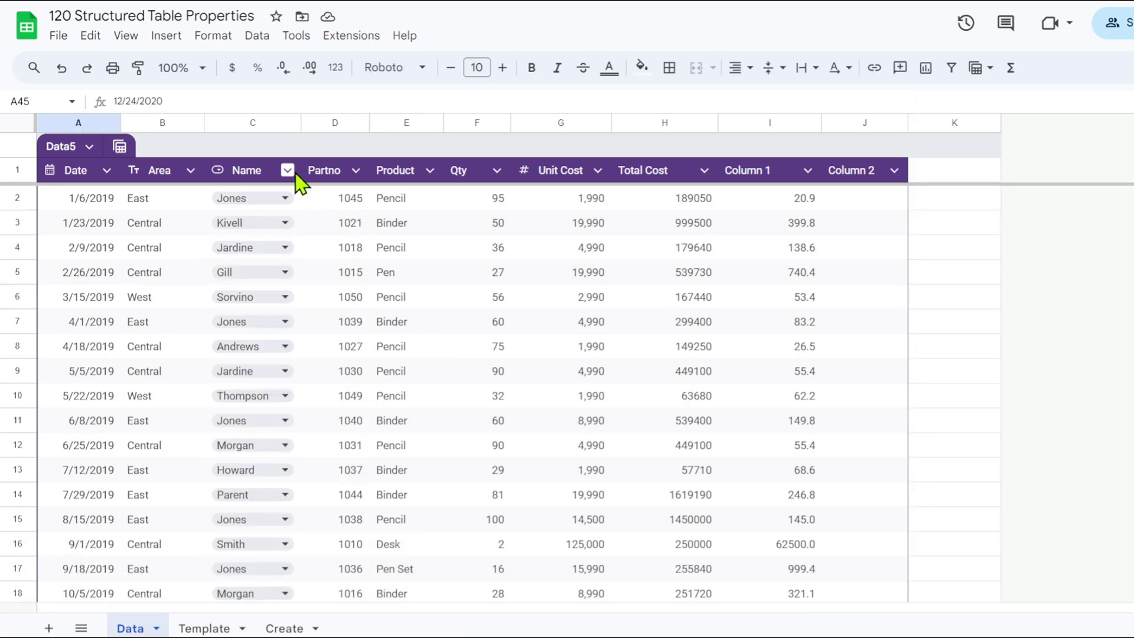
# Make Column 2 a checkbox column with an unticked box in every row.
pyautogui.click(430, 171)
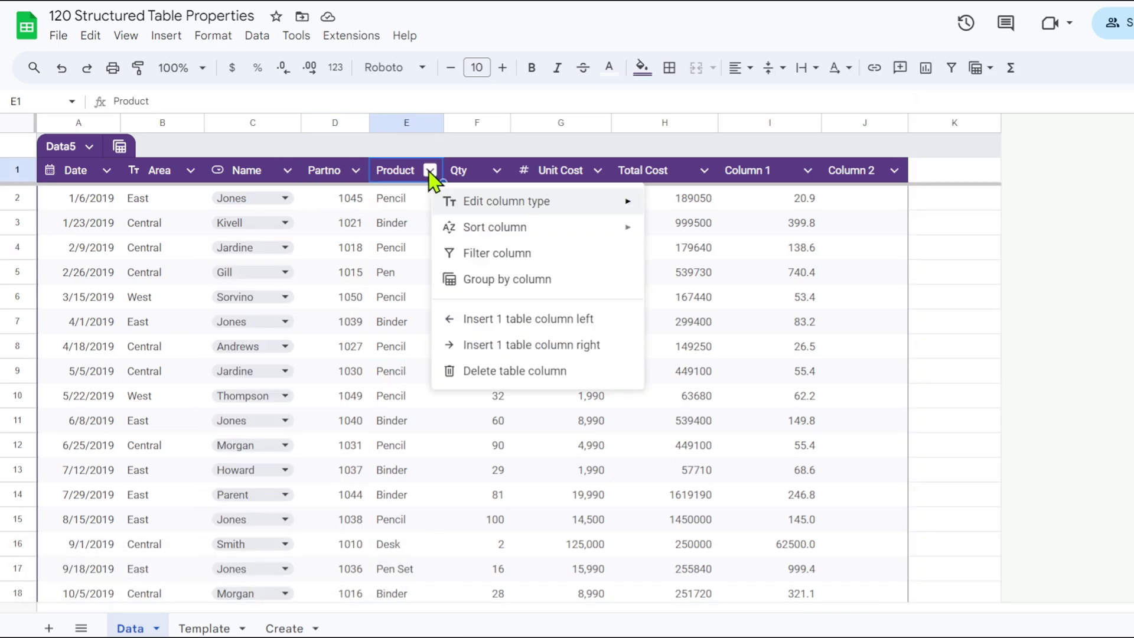
pyautogui.moveTo(551, 202)
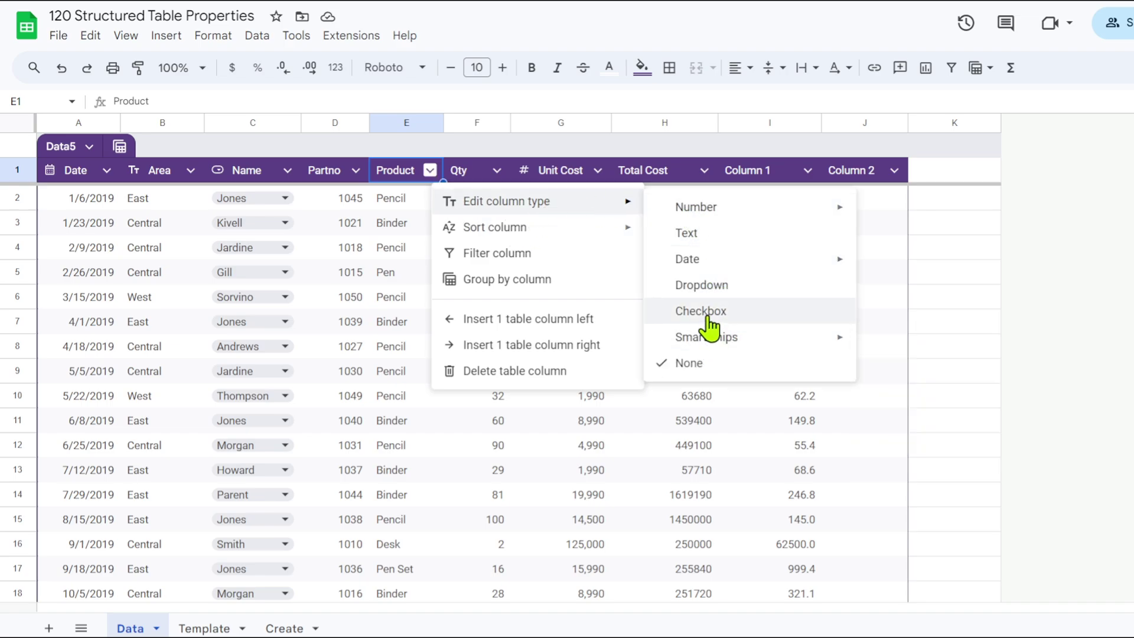
pyautogui.click(886, 254)
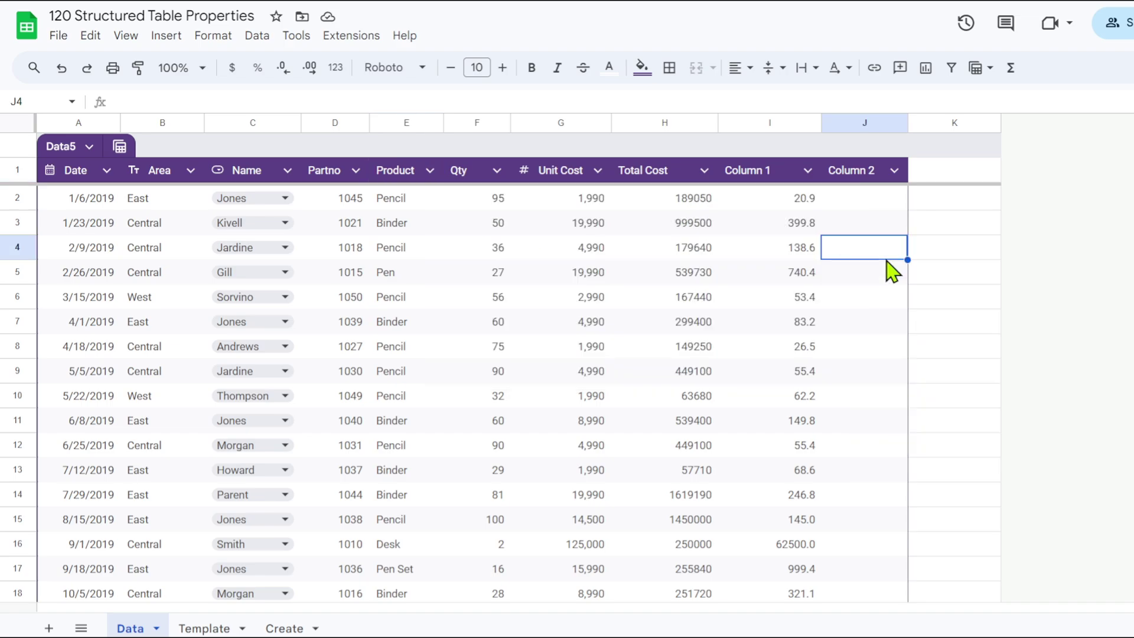
pyautogui.click(894, 170)
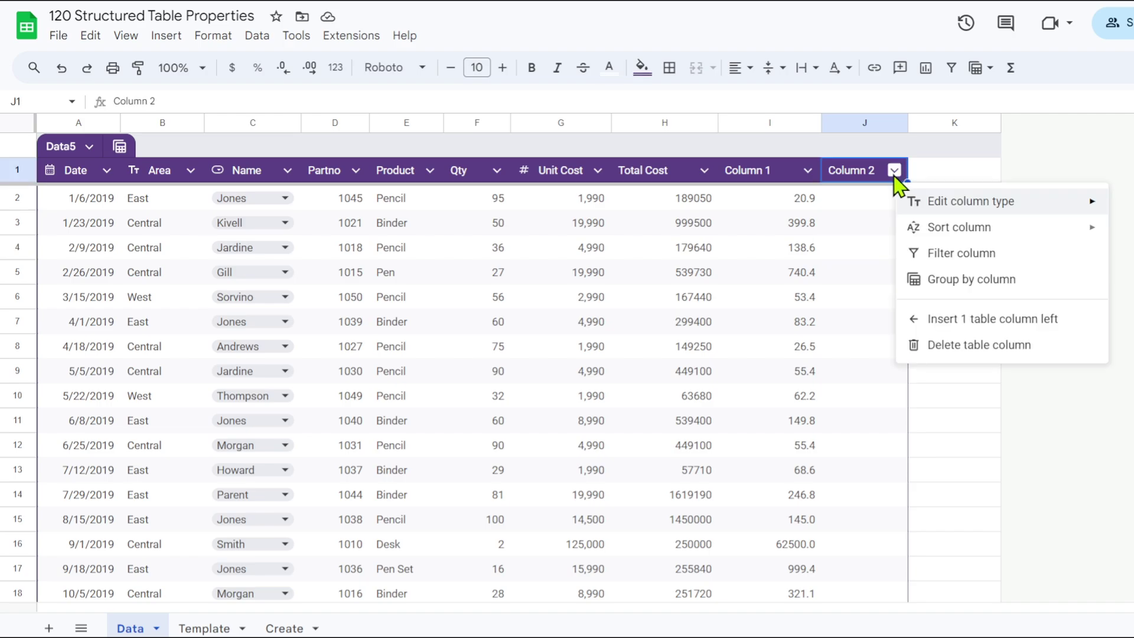
pyautogui.moveTo(969, 208)
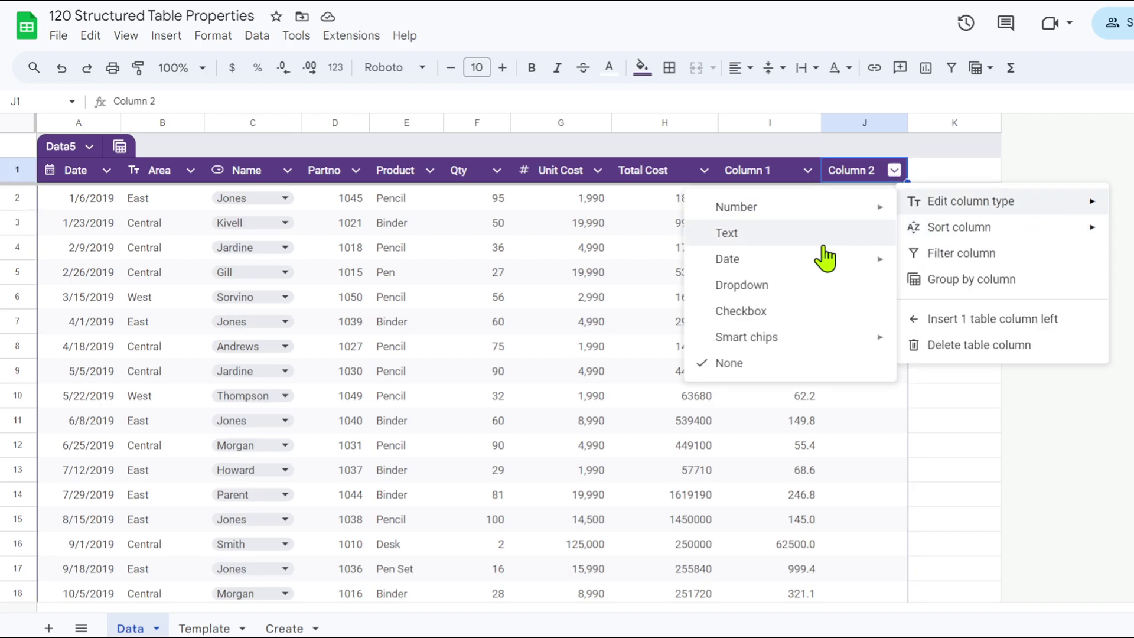
pyautogui.click(771, 325)
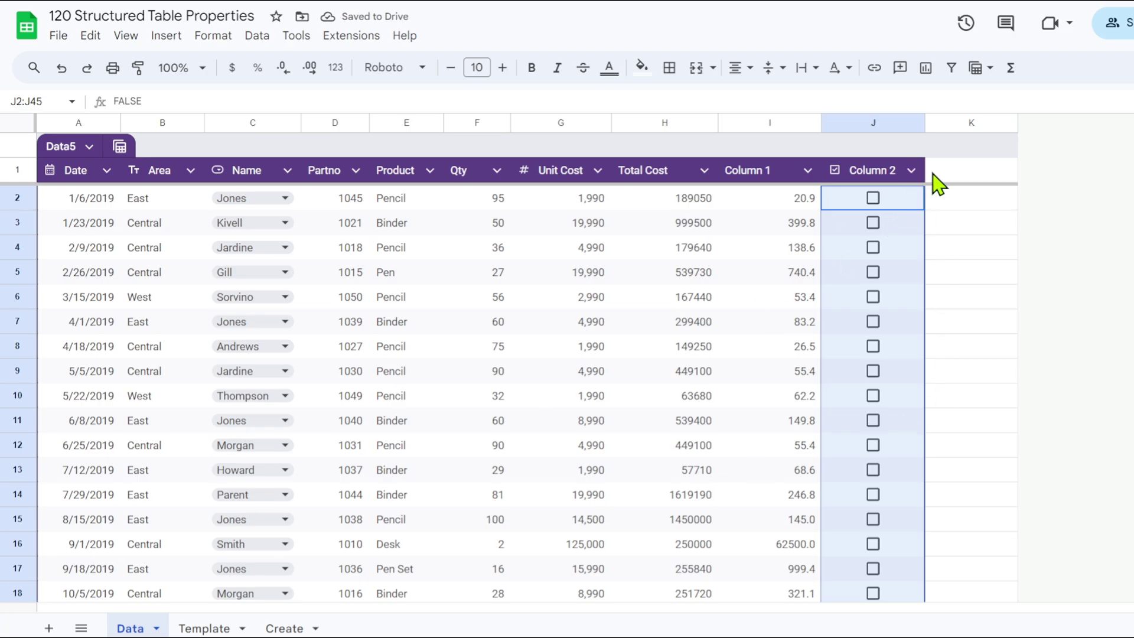
# Review the Unit Cost column's smart-chip type options without changing anything.
pyautogui.click(598, 171)
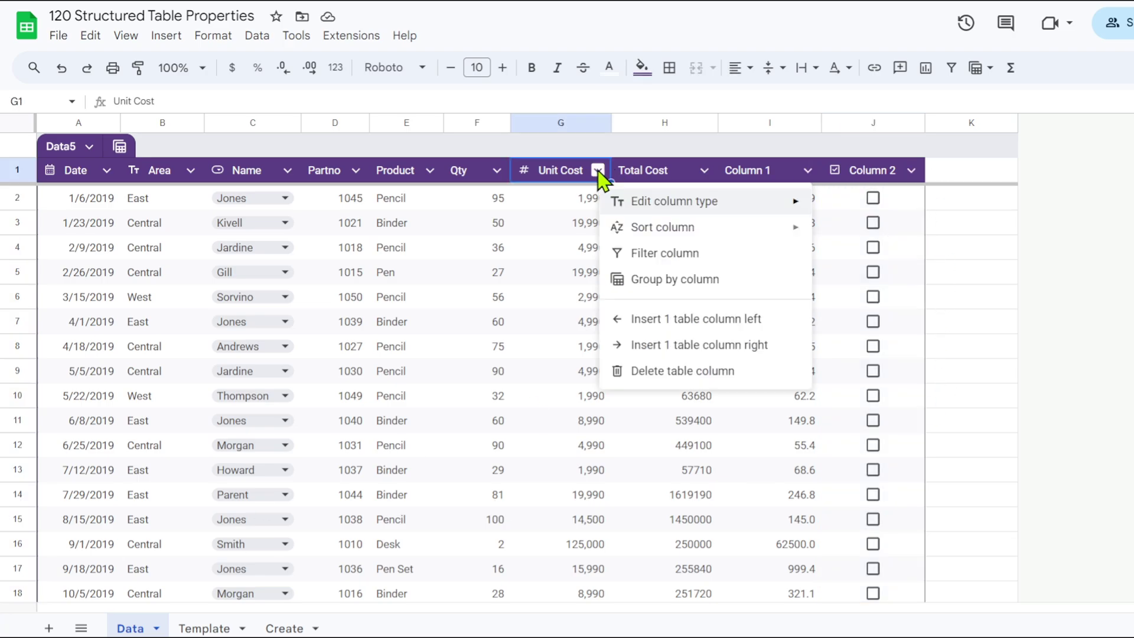
pyautogui.moveTo(674, 202)
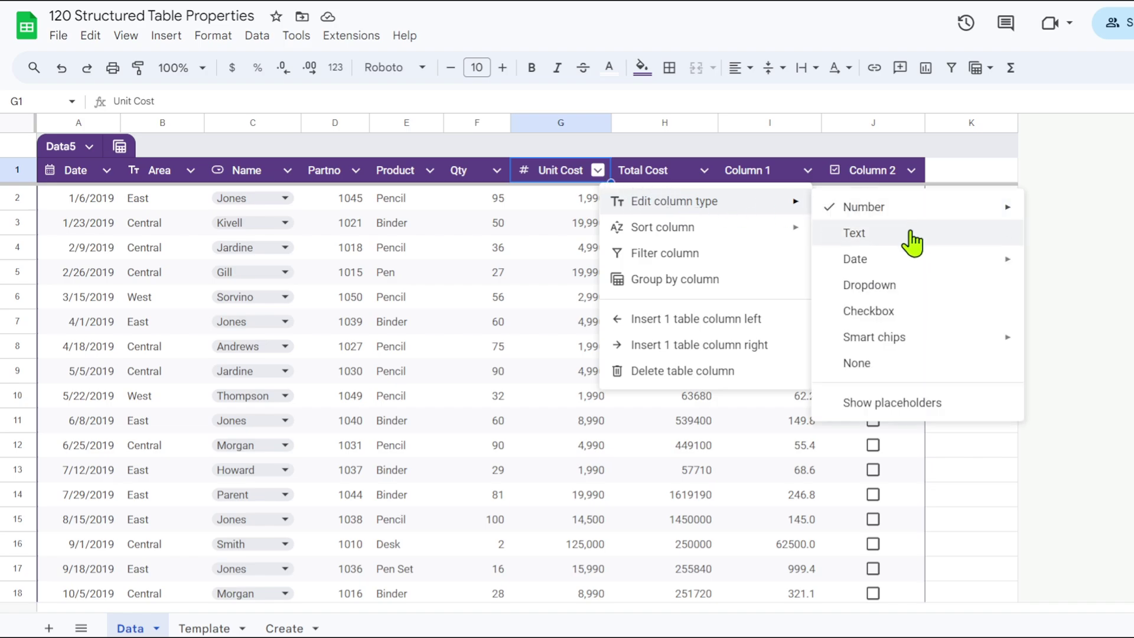
pyautogui.moveTo(889, 346)
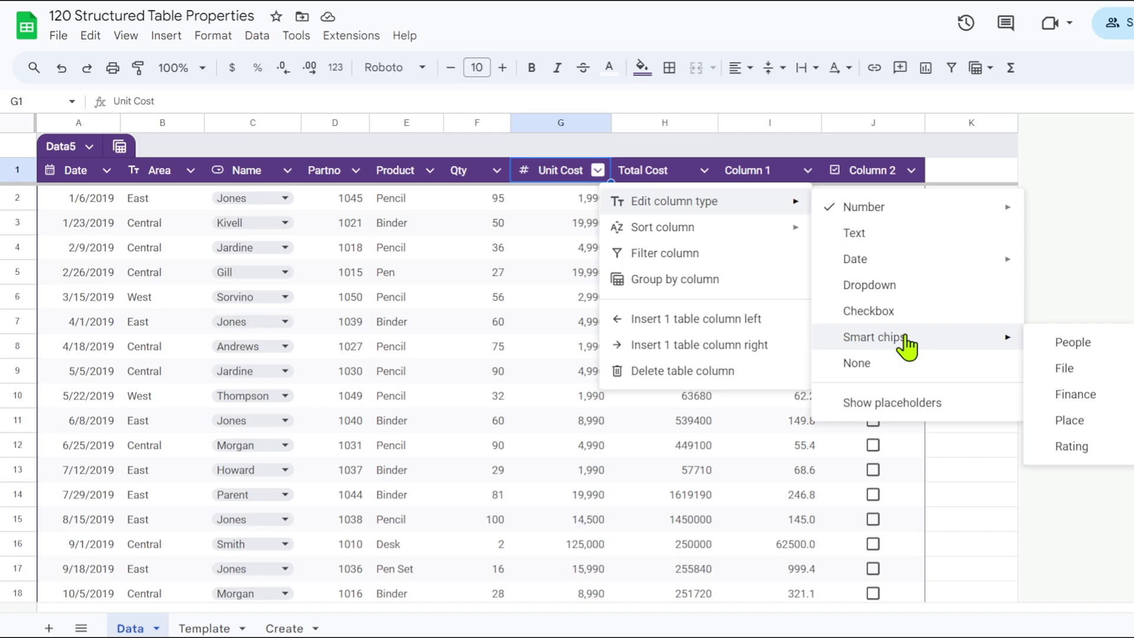
pyautogui.click(971, 469)
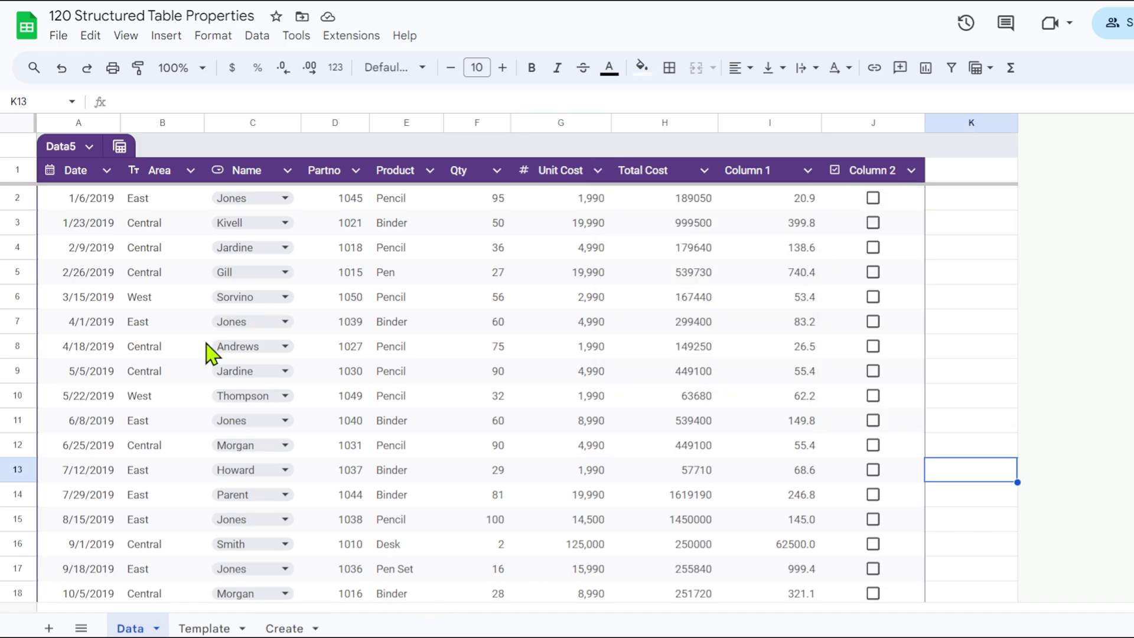
pyautogui.click(205, 629)
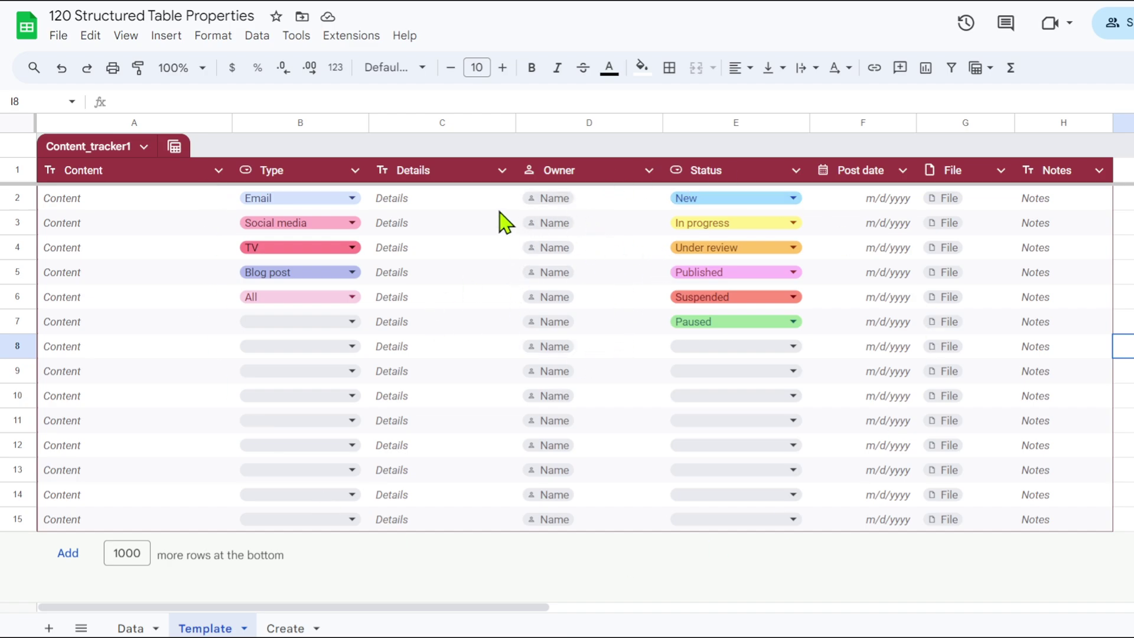
pyautogui.click(471, 231)
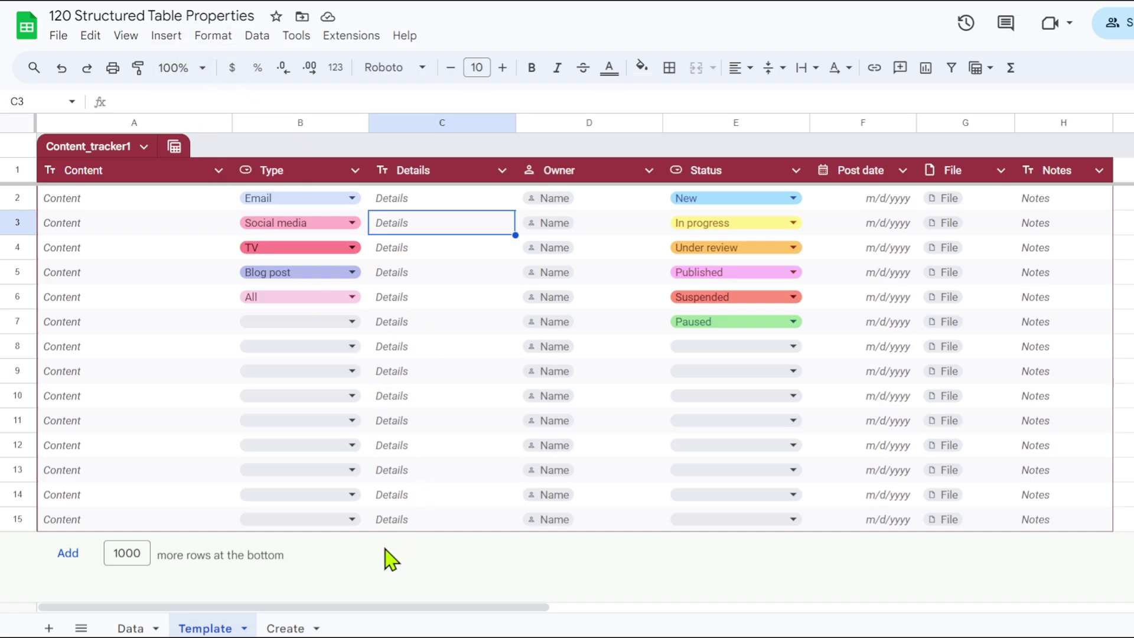
pyautogui.rightClick(389, 522)
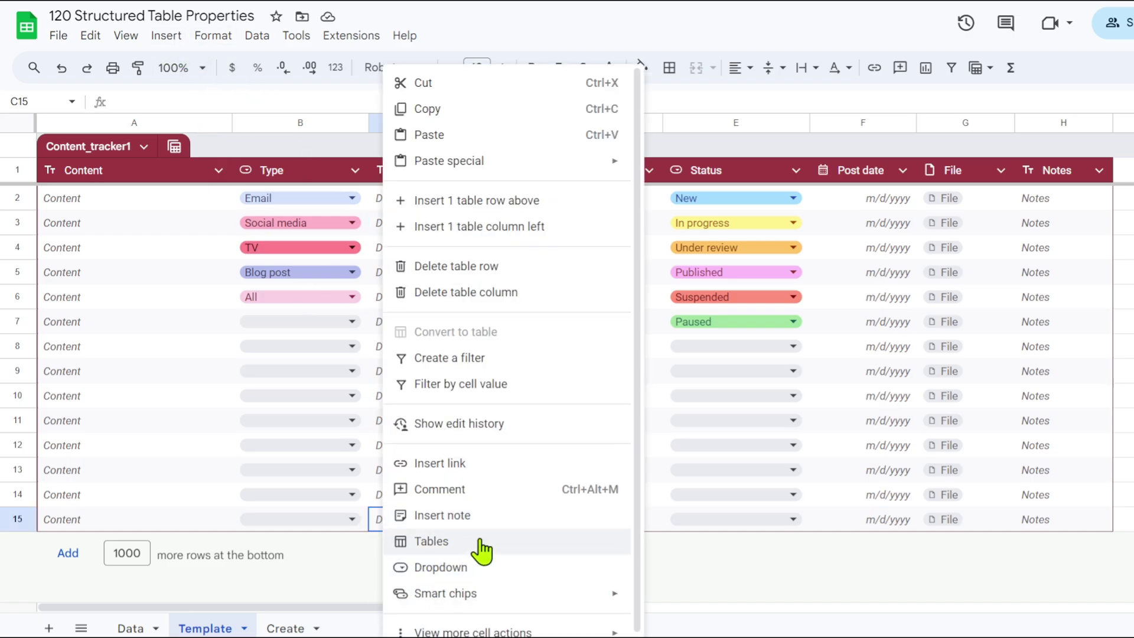
pyautogui.click(447, 542)
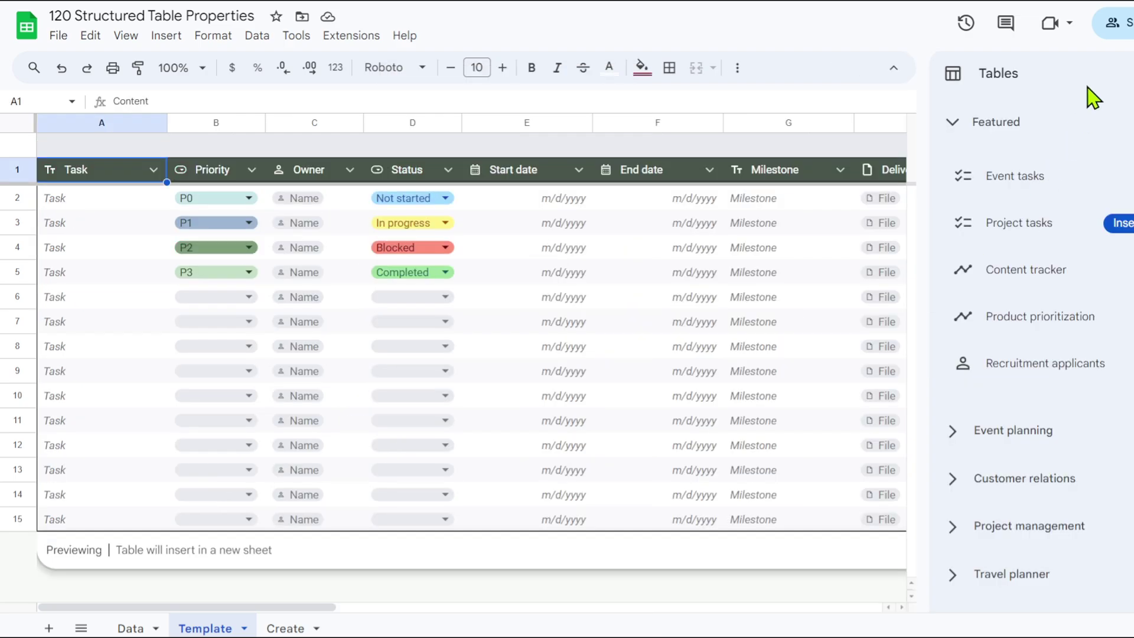
pyautogui.moveTo(967, 177)
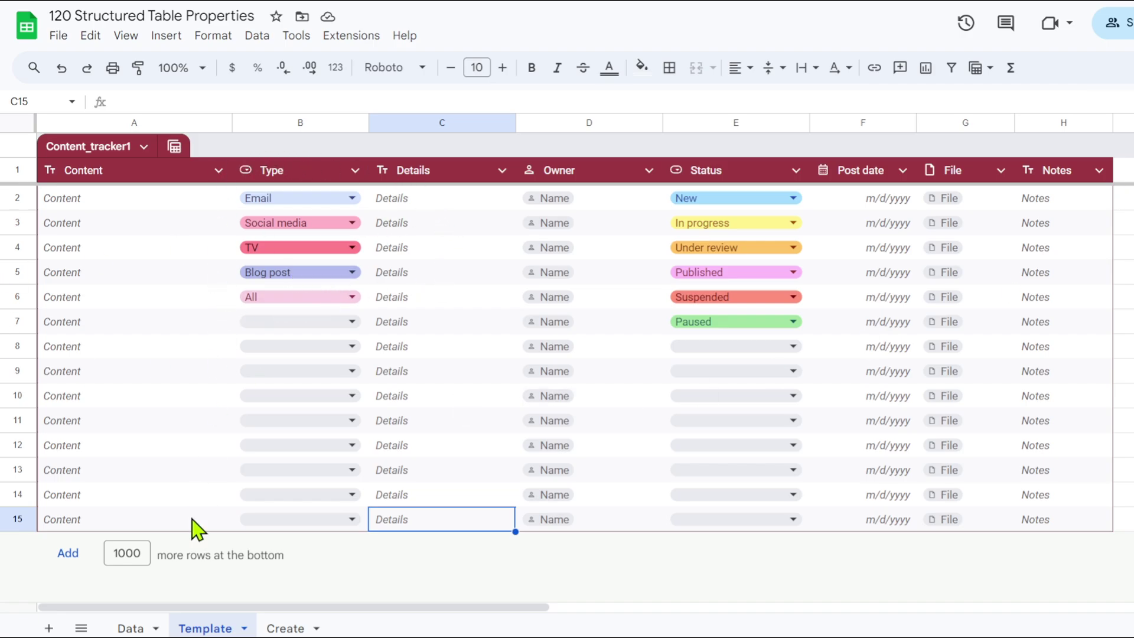
pyautogui.click(128, 628)
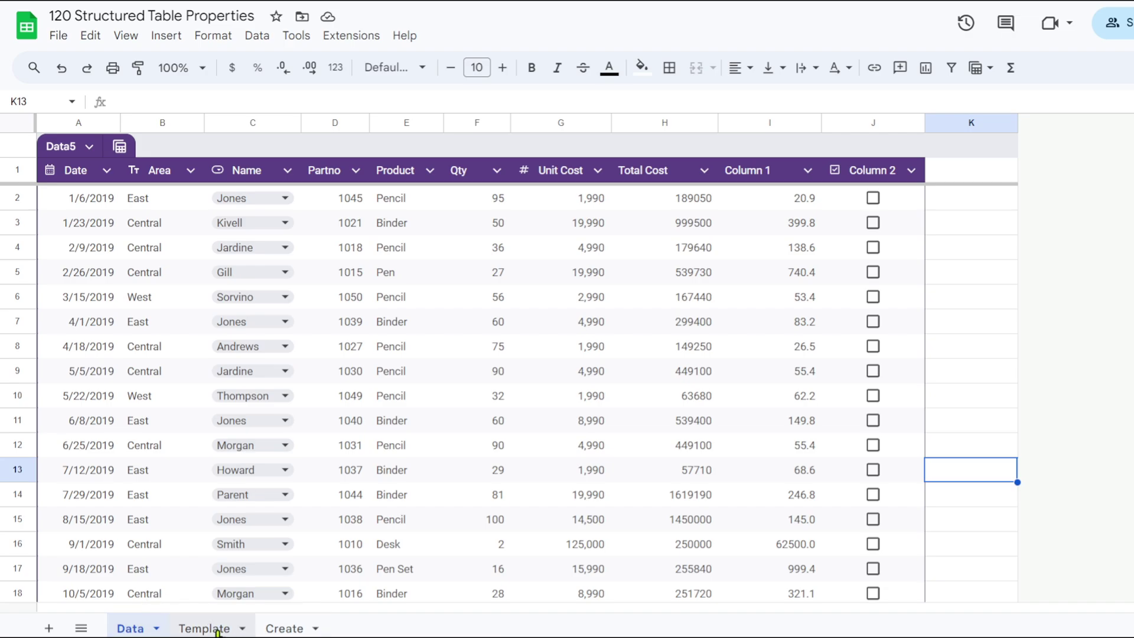
# Go to the Template sheet and check that Owner is a People smart-chip column.
pyautogui.click(218, 630)
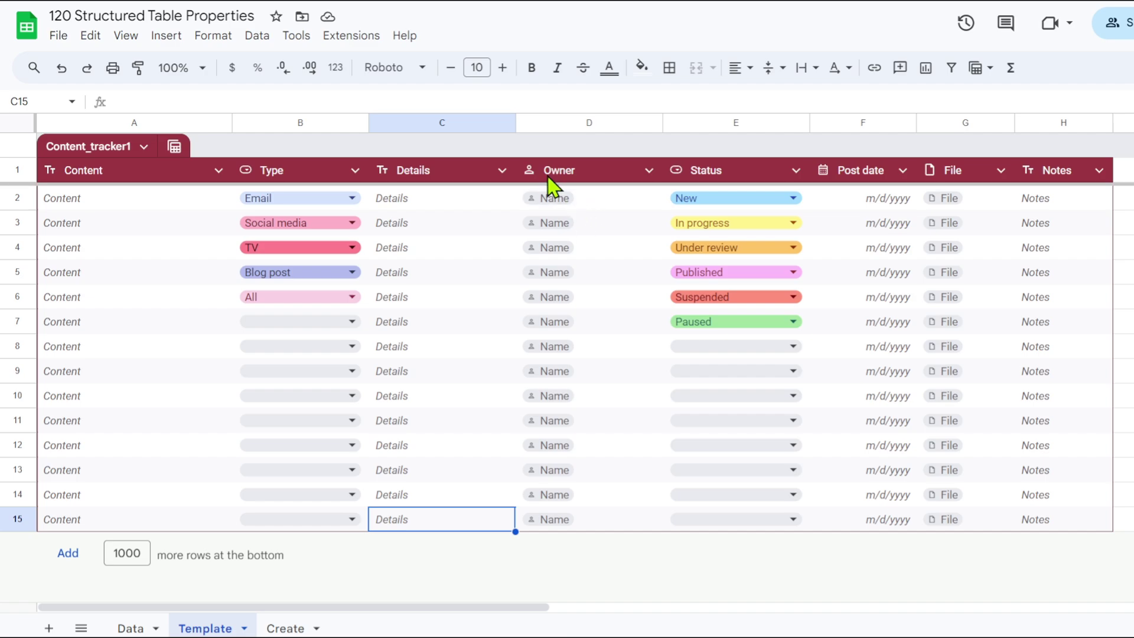
pyautogui.click(648, 171)
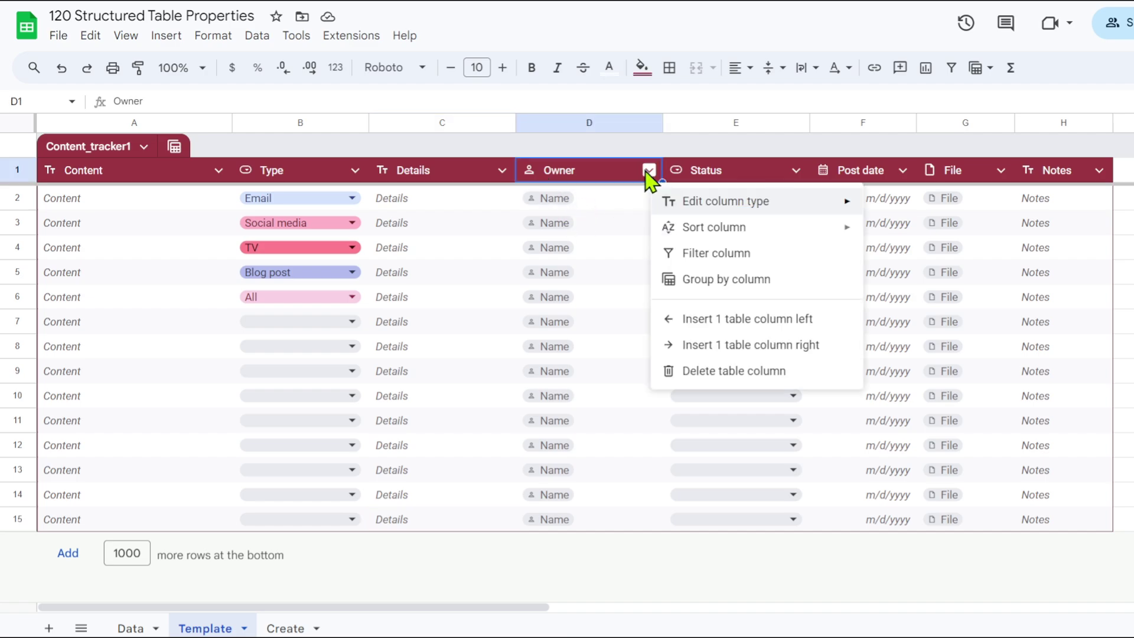
pyautogui.moveTo(718, 207)
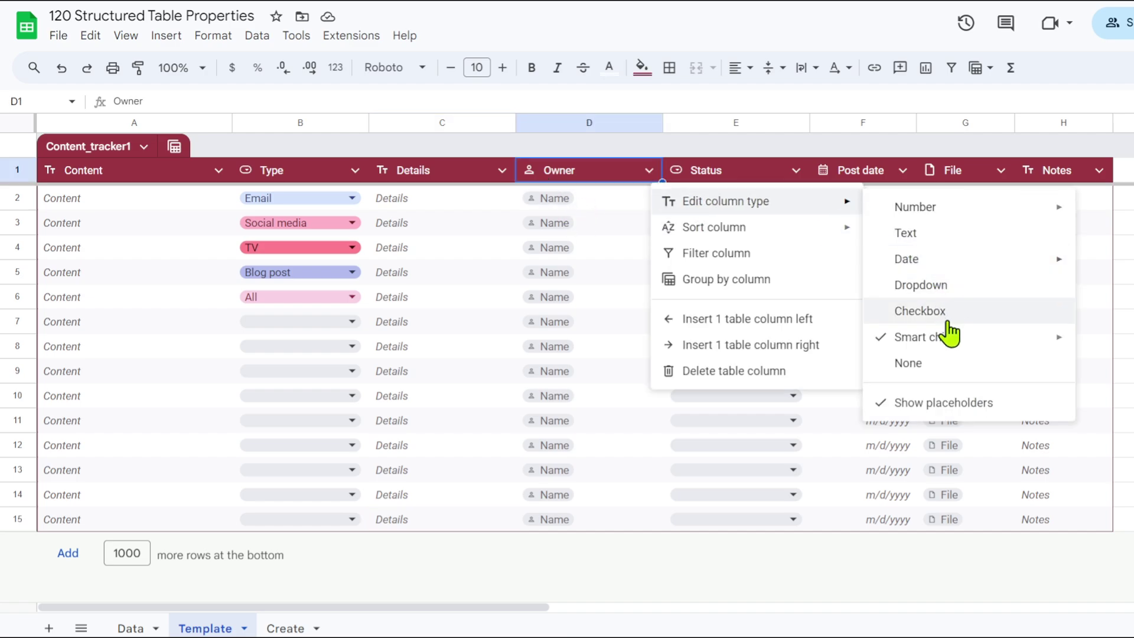
pyautogui.moveTo(932, 342)
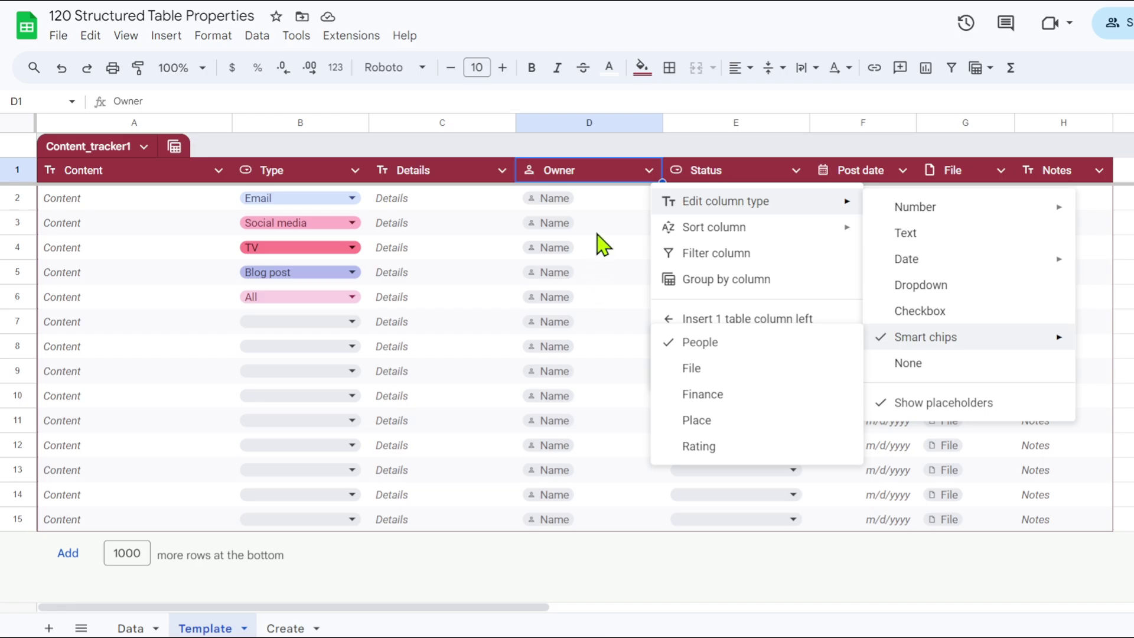
pyautogui.click(604, 200)
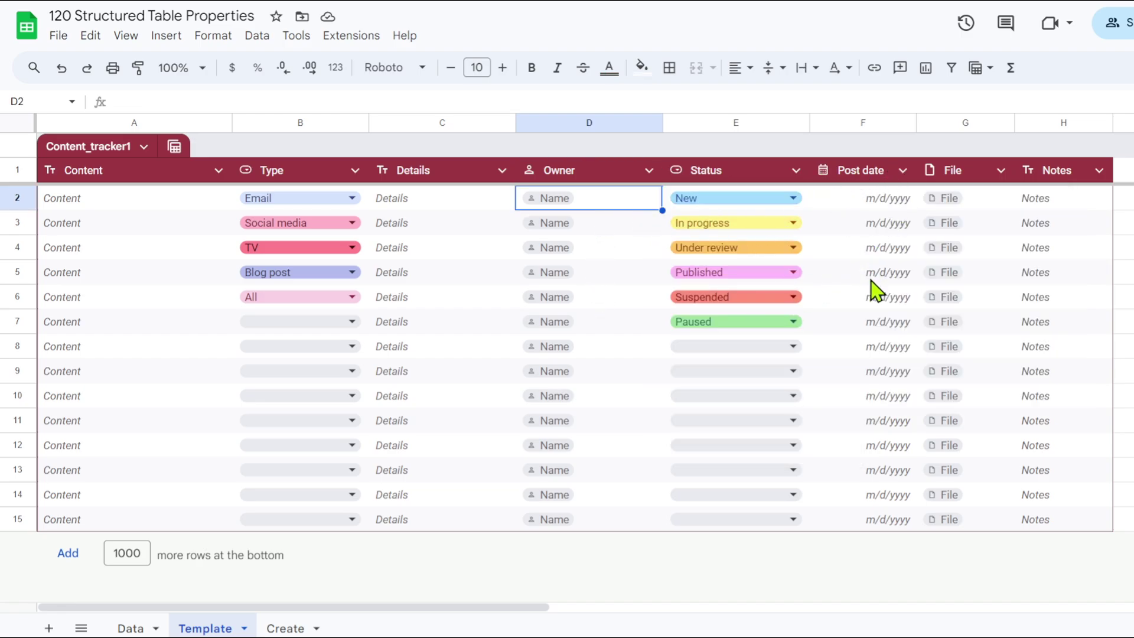
# Enter 'Group pertama' in Content cell A2 and 'Sepak Bola' in Details cell C2.
pyautogui.click(971, 208)
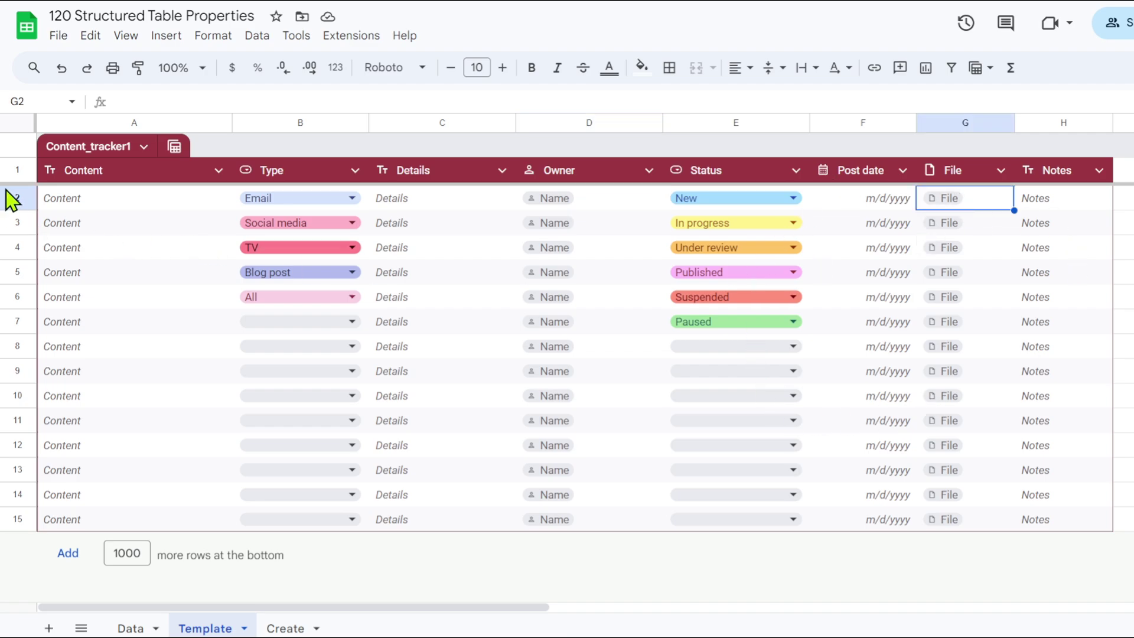
pyautogui.click(90, 198)
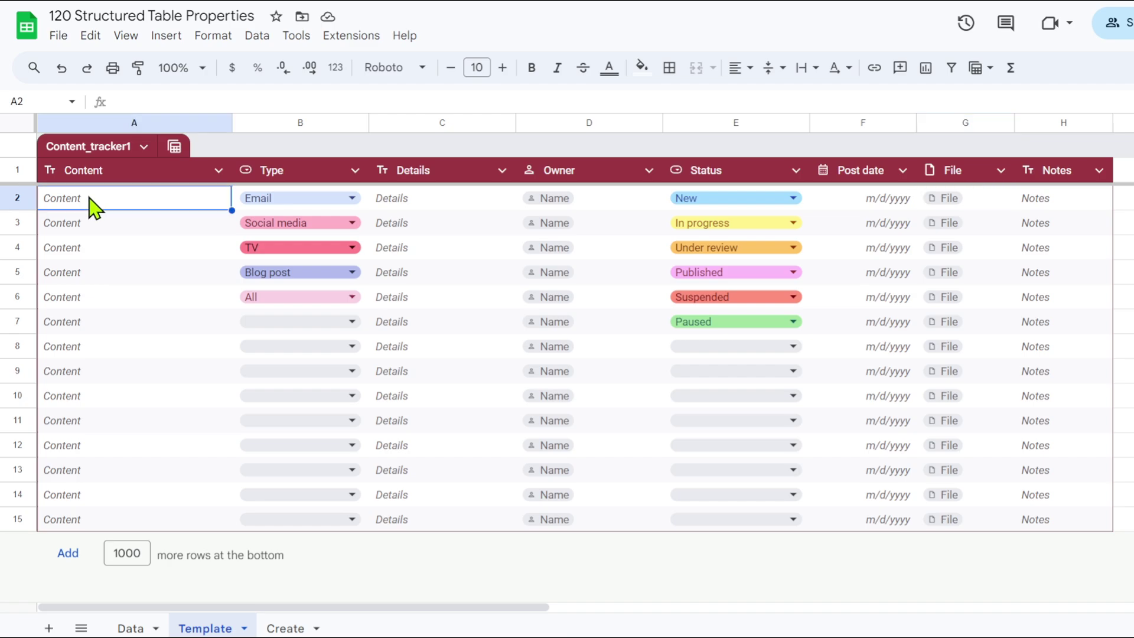
pyautogui.write('Group pertama')
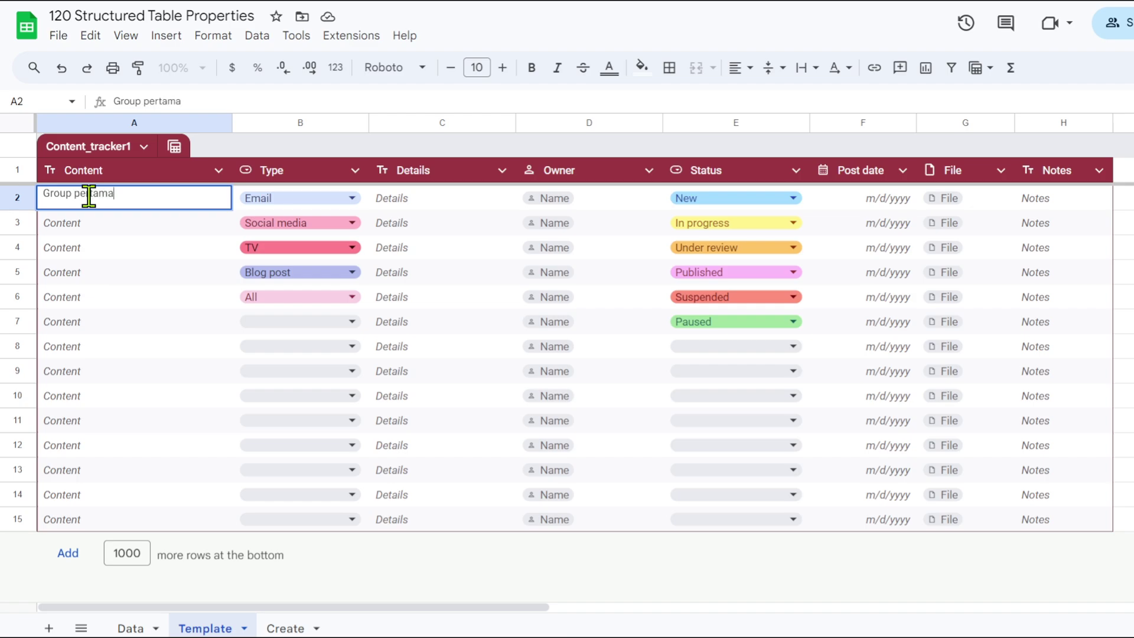
pyautogui.click(119, 254)
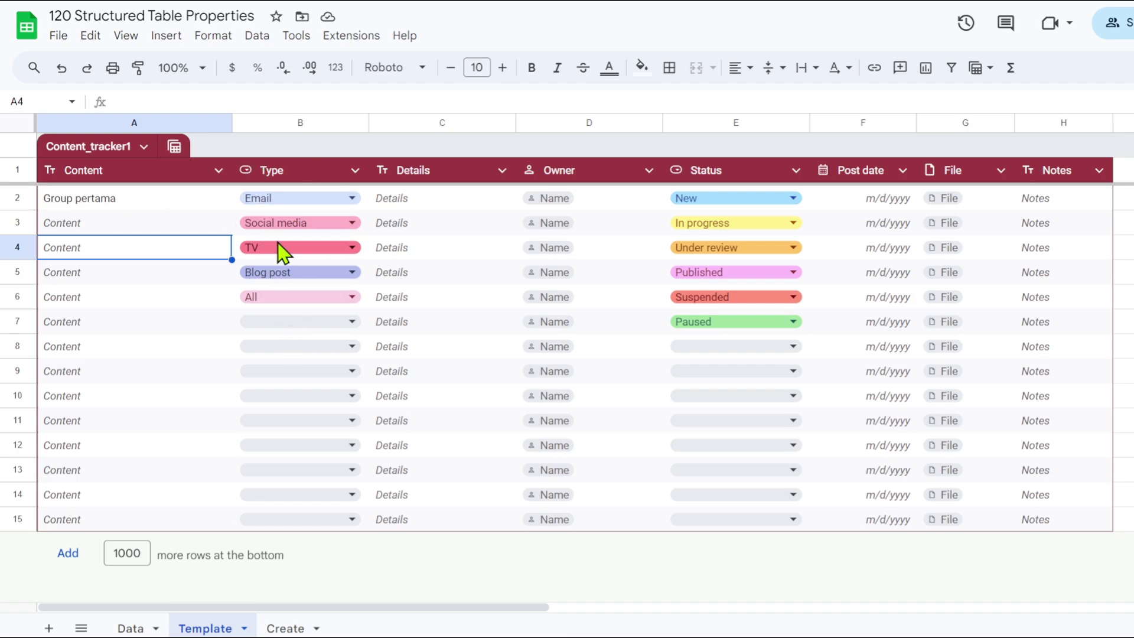
pyautogui.click(420, 206)
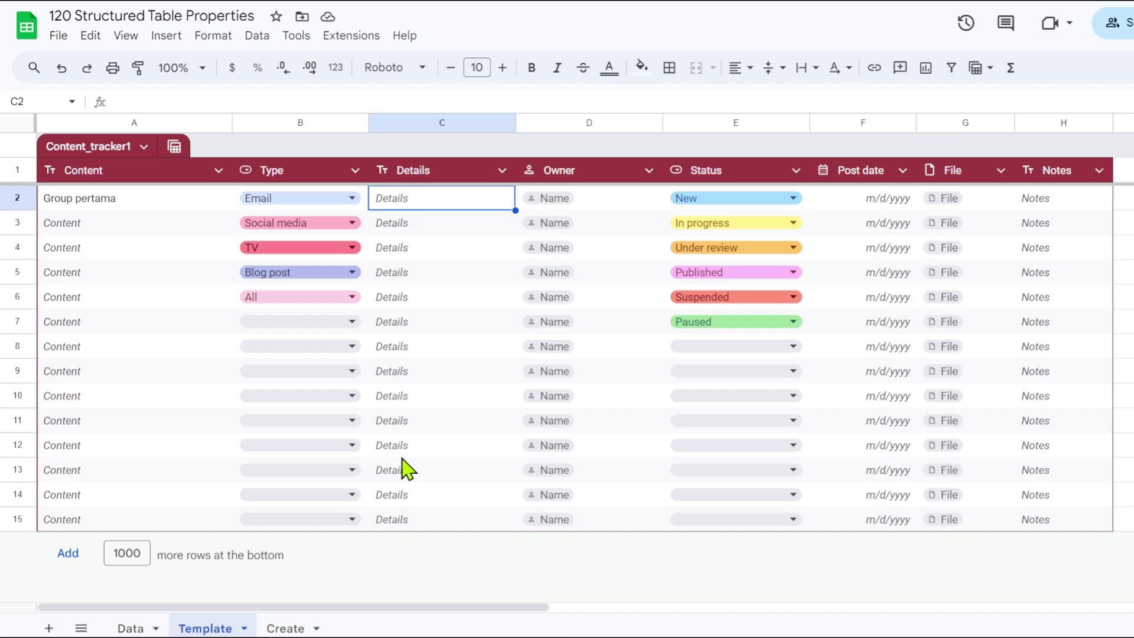
pyautogui.write('Sepak Bola')
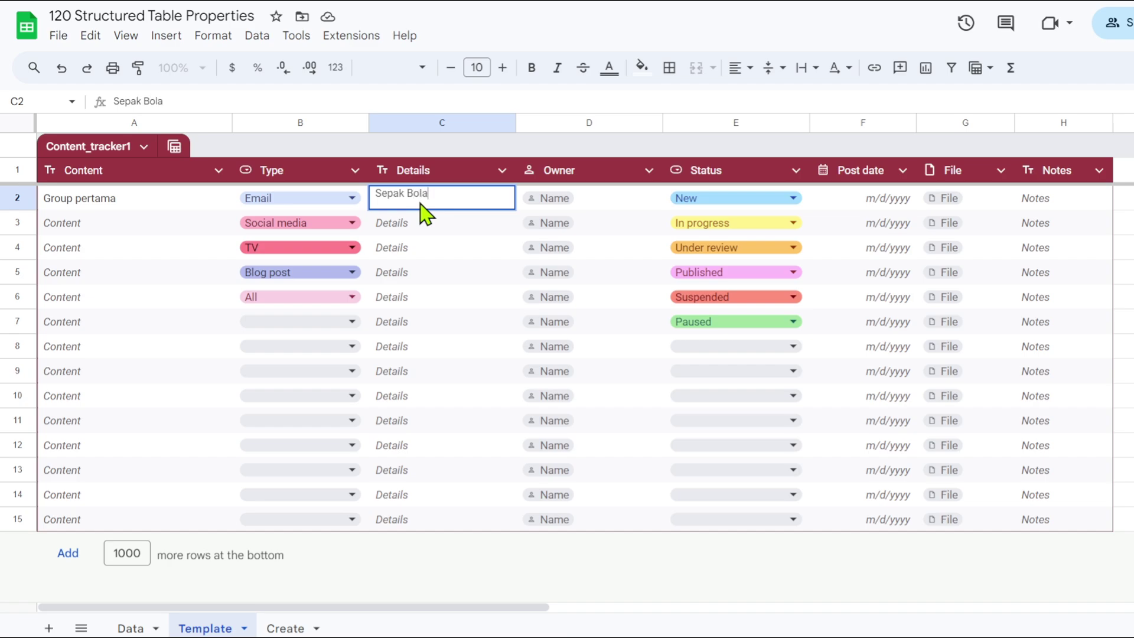
pyautogui.press('Return')
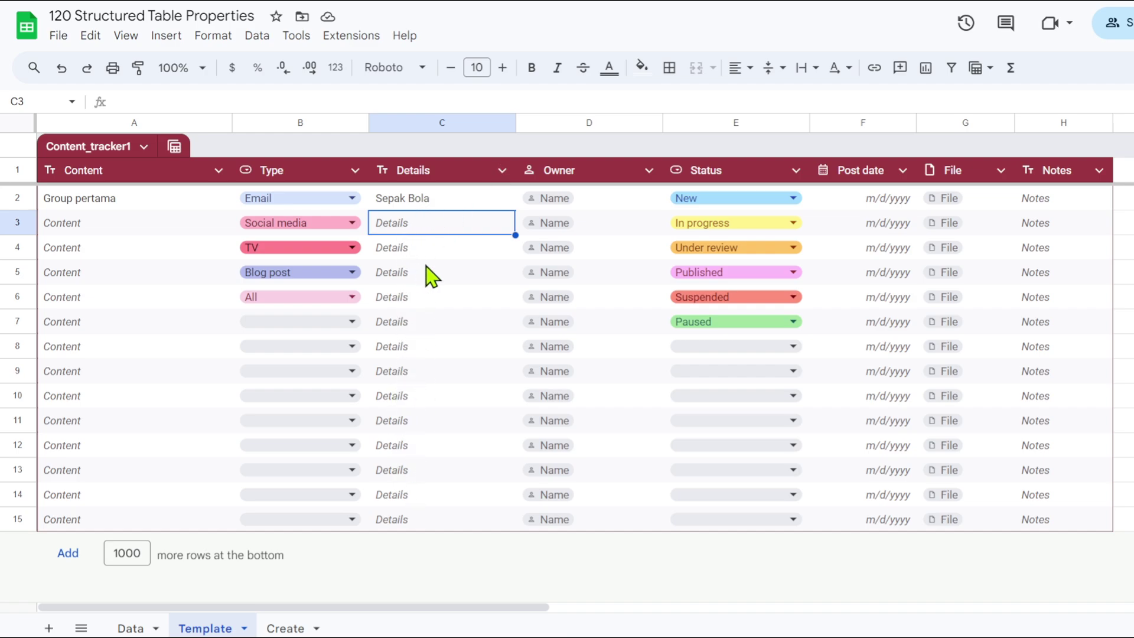
# Hide the placeholder text in the Details column.
pyautogui.click(502, 171)
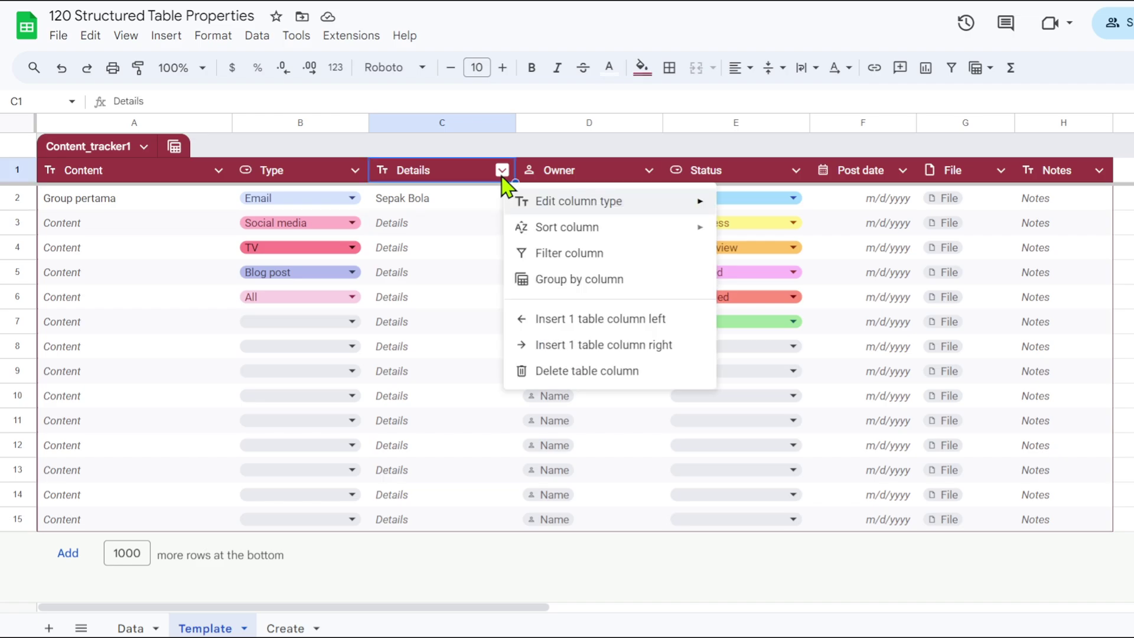
pyautogui.moveTo(544, 202)
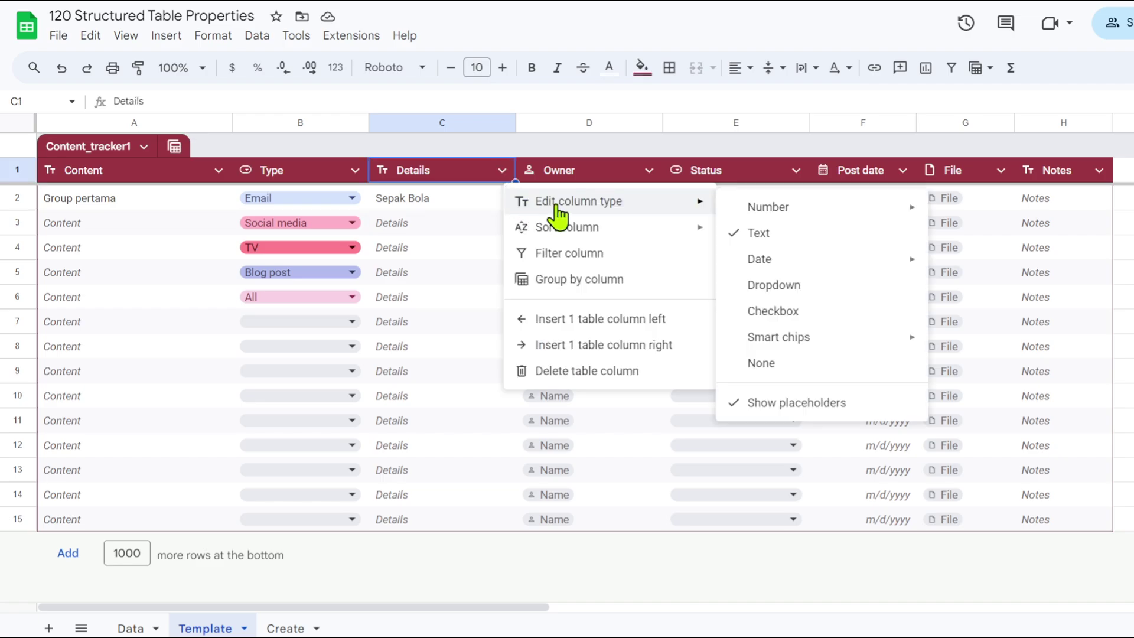
pyautogui.click(814, 407)
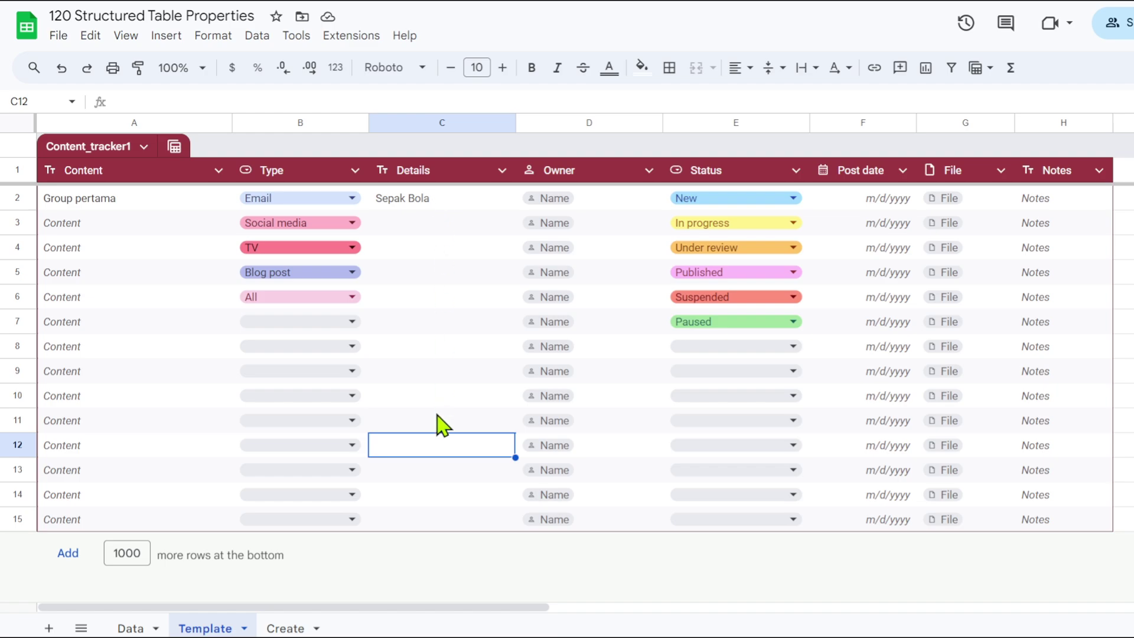
# Add person chips to Owner cells D2, from the suggestions, and D3, from a typed e-mail address.
pyautogui.click(598, 203)
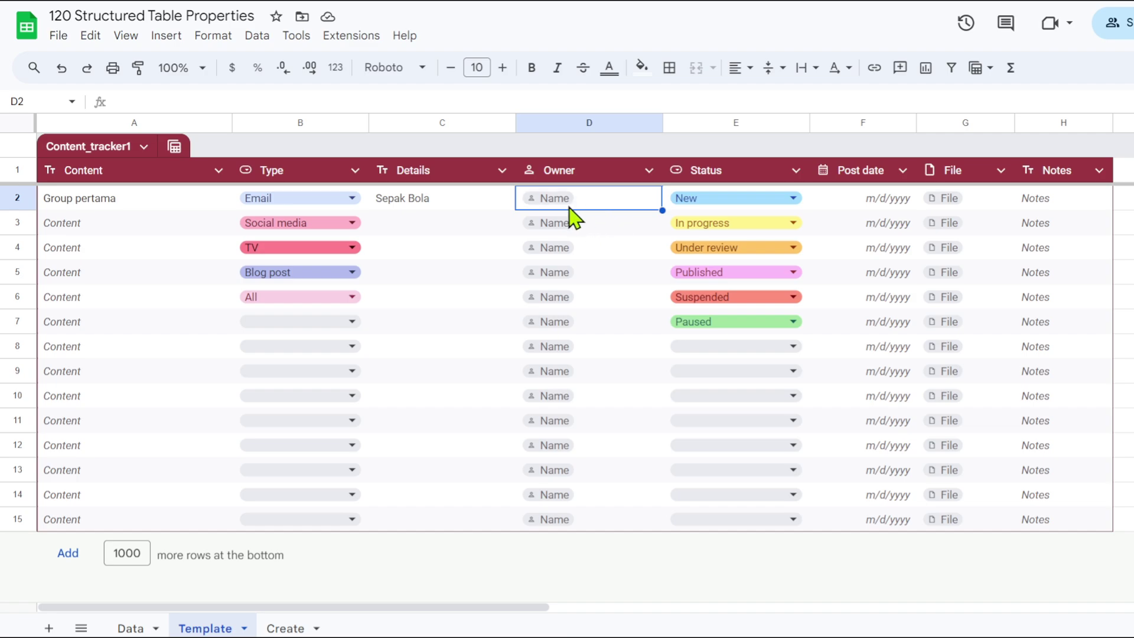
pyautogui.write('@')
pyautogui.click(602, 221)
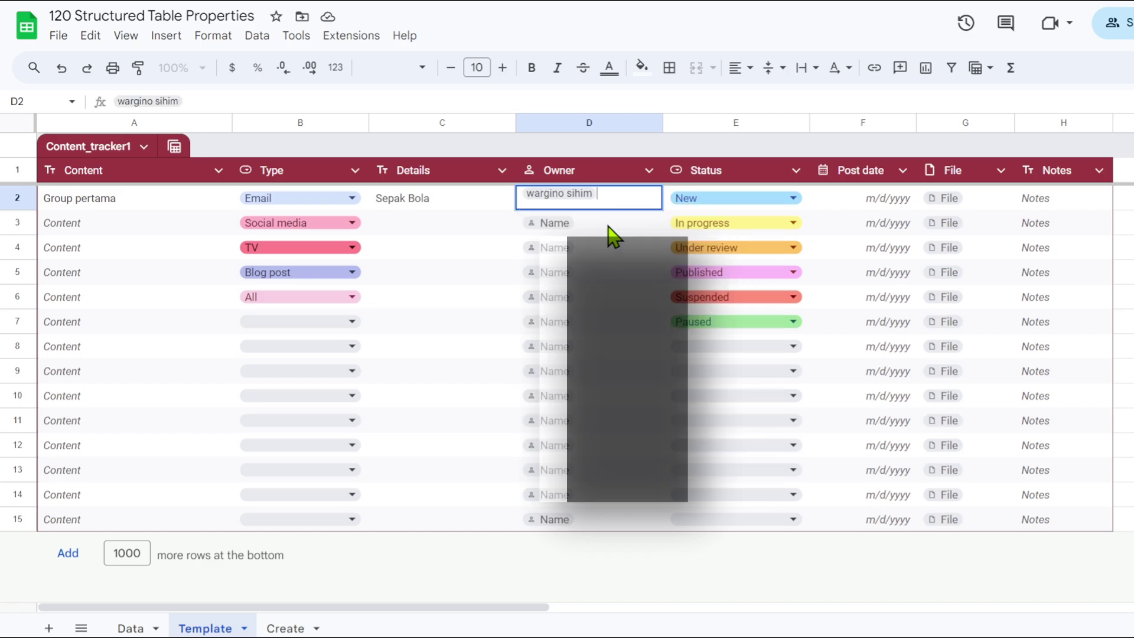
pyautogui.click(589, 224)
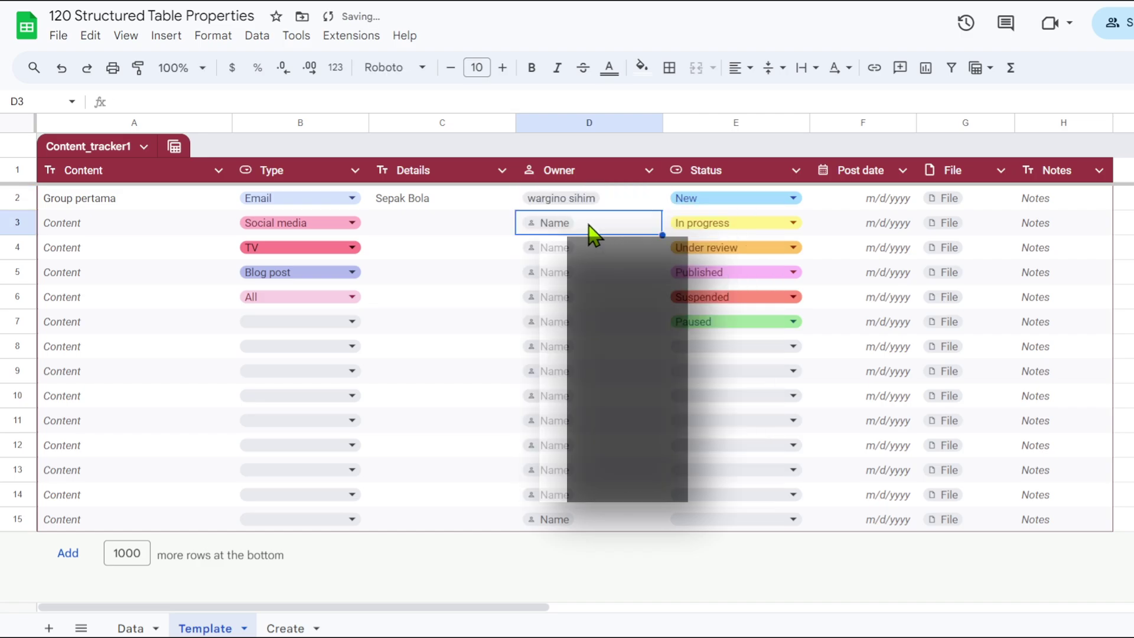
pyautogui.write('@')
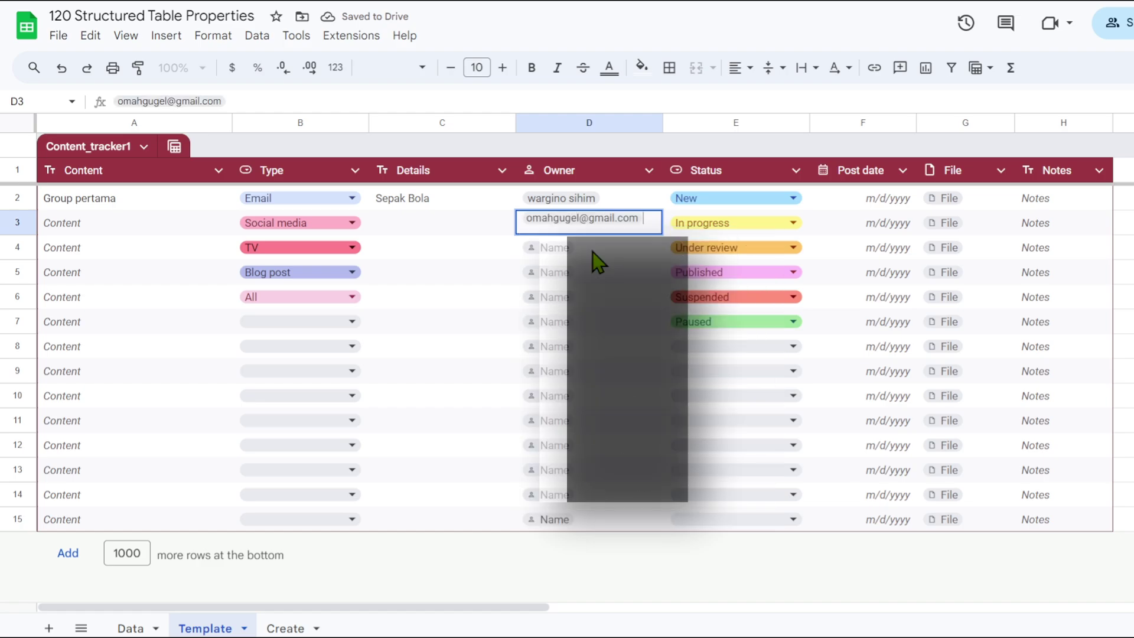
pyautogui.click(631, 278)
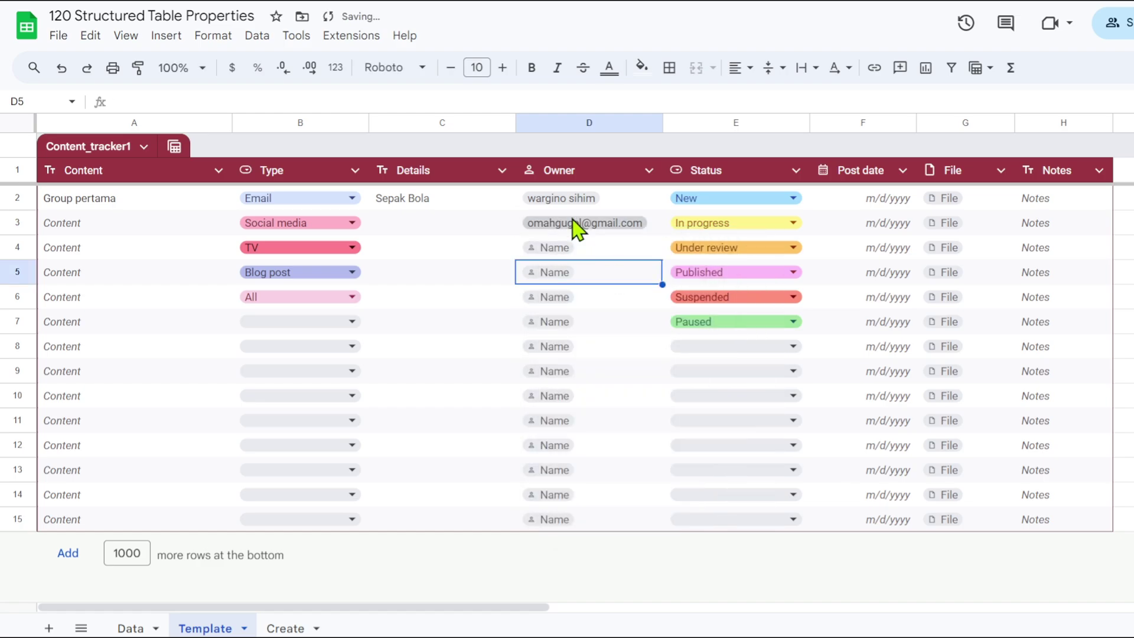
pyautogui.moveTo(588, 199)
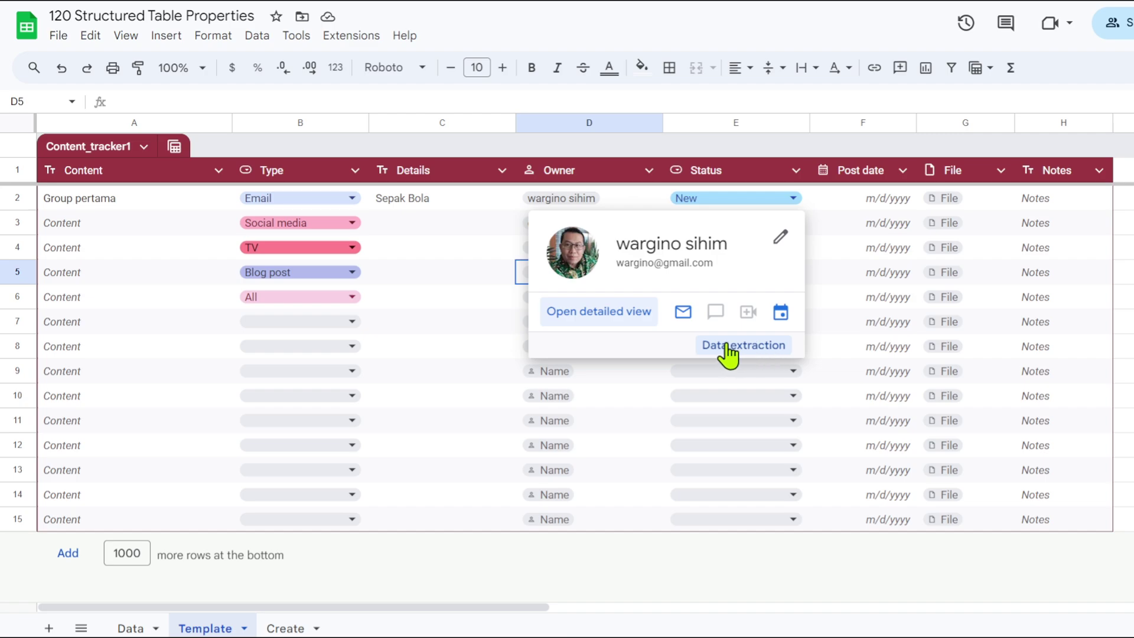
pyautogui.click(628, 371)
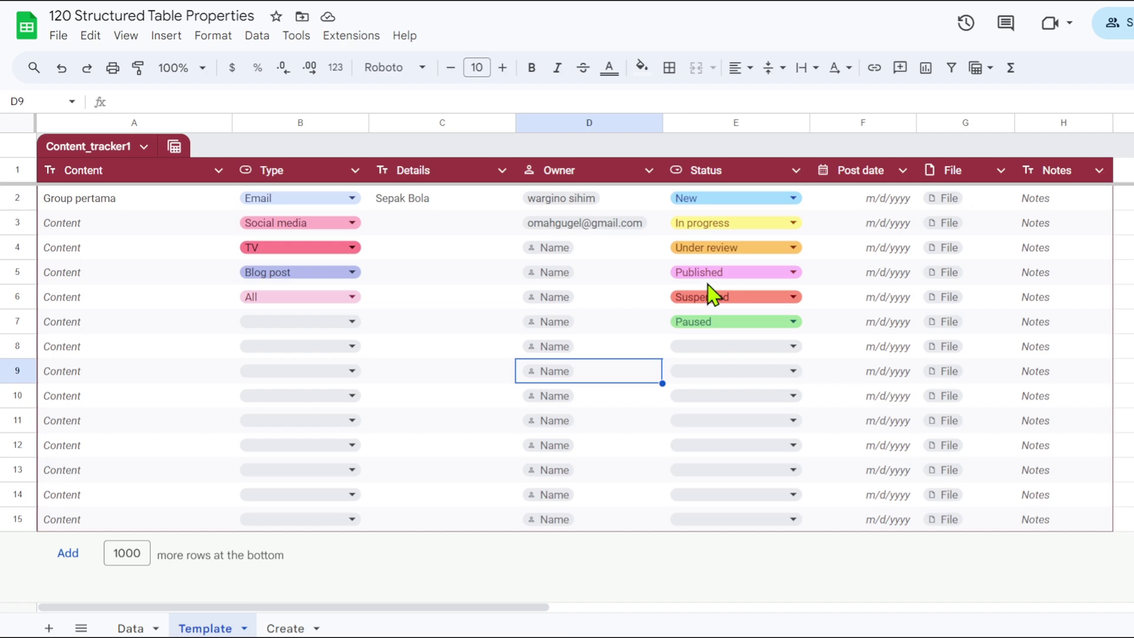
# Set row 2's post date to 7/14/2024 and link the 118 Structured Table file in G2.
pyautogui.doubleClick(874, 210)
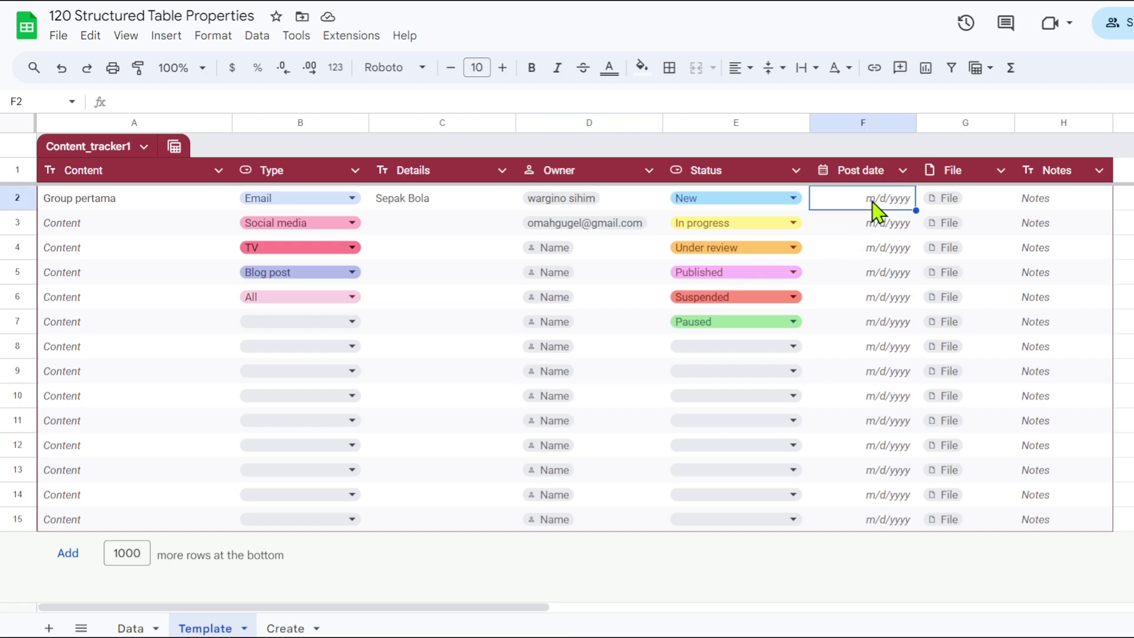
pyautogui.click(789, 322)
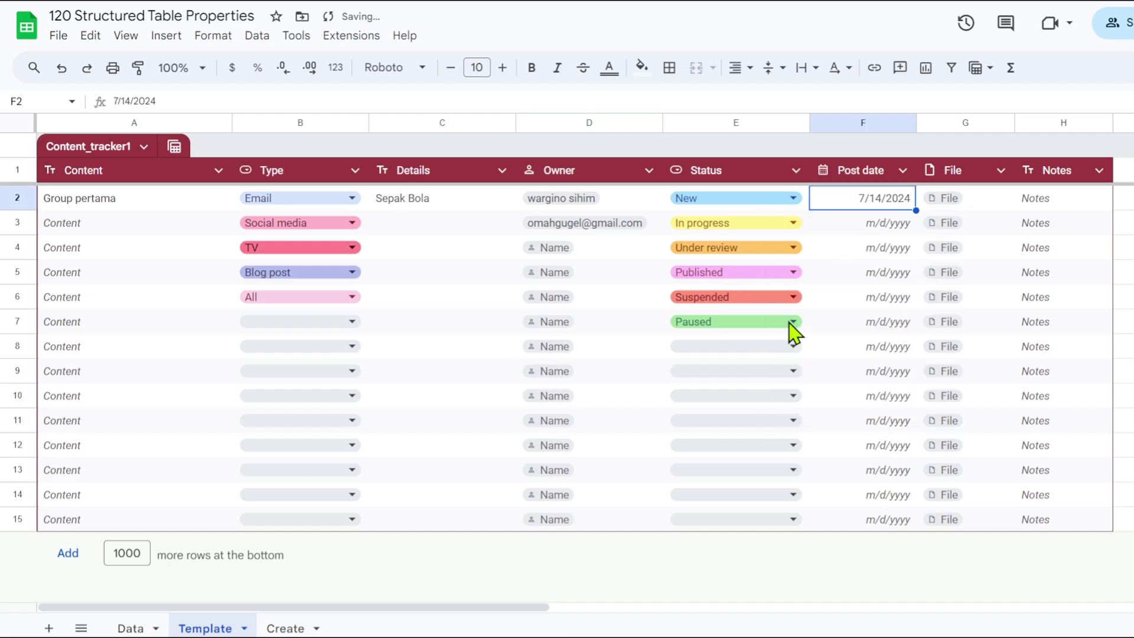
pyautogui.click(991, 209)
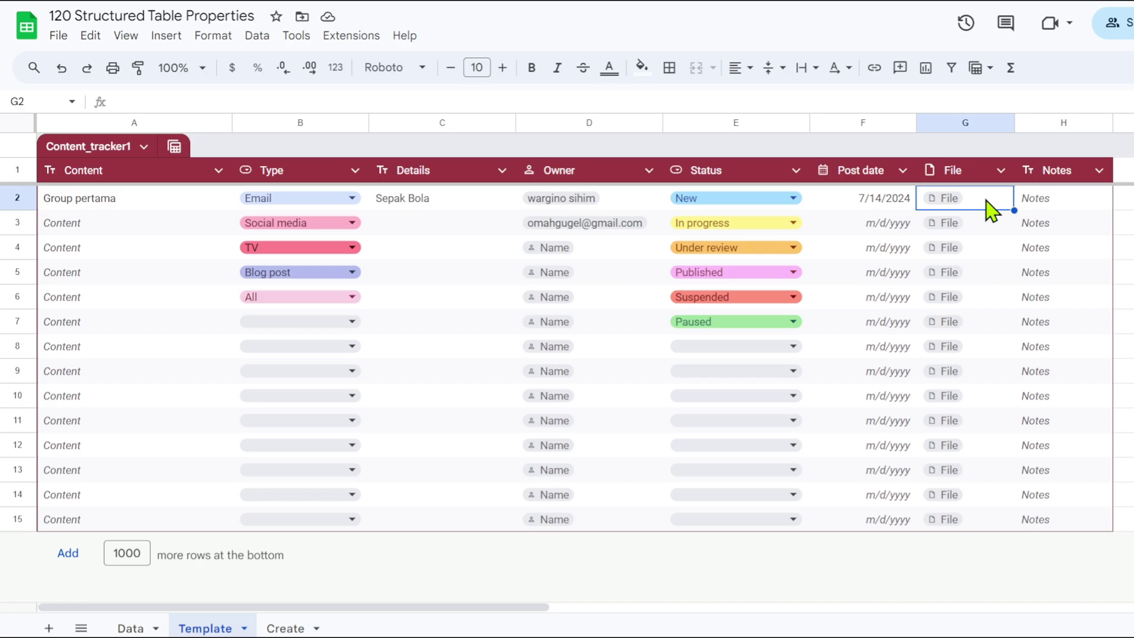
pyautogui.write('@')
pyautogui.click(972, 221)
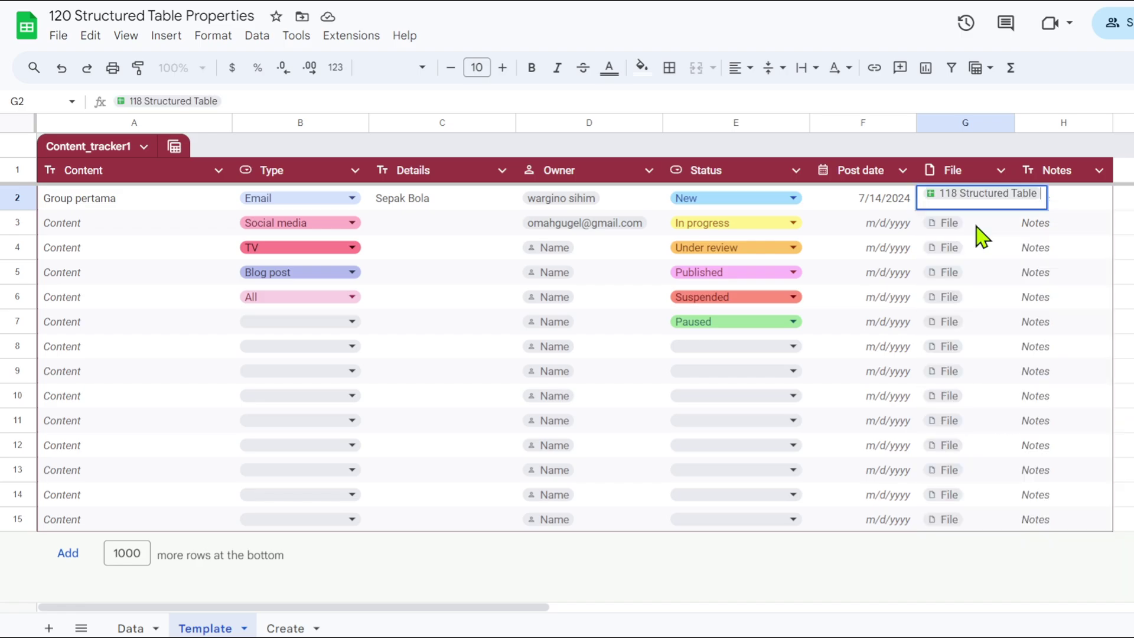
# Link the 119 Create Structured Table and 47 INVENTORY files in G3 and G4, then return to the Data sheet.
pyautogui.click(971, 222)
pyautogui.write('@')
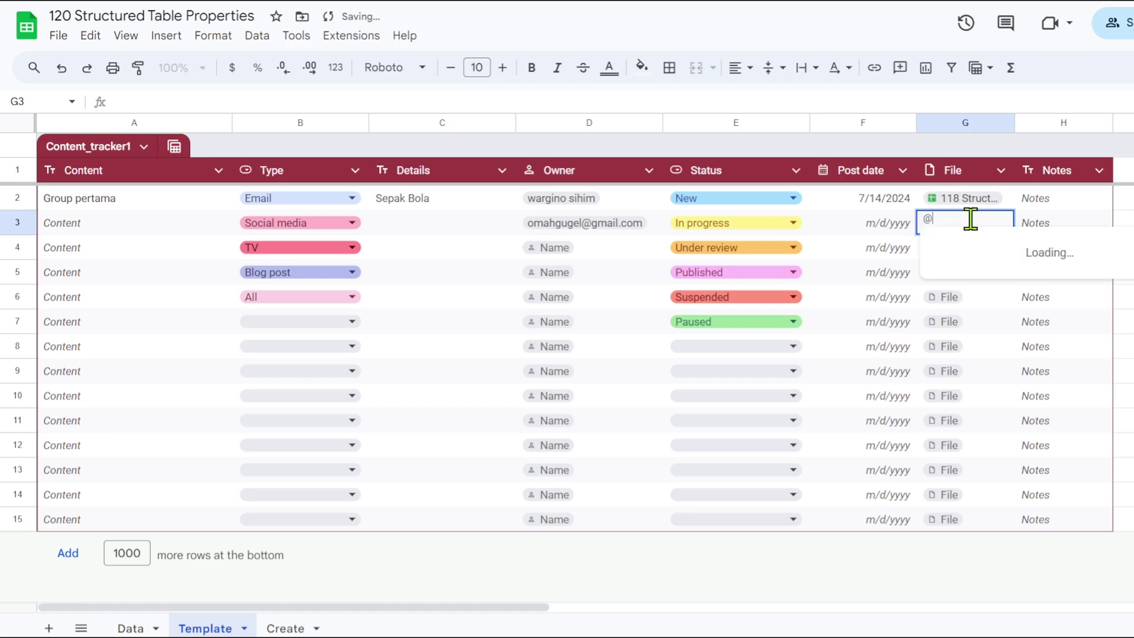
pyautogui.click(983, 278)
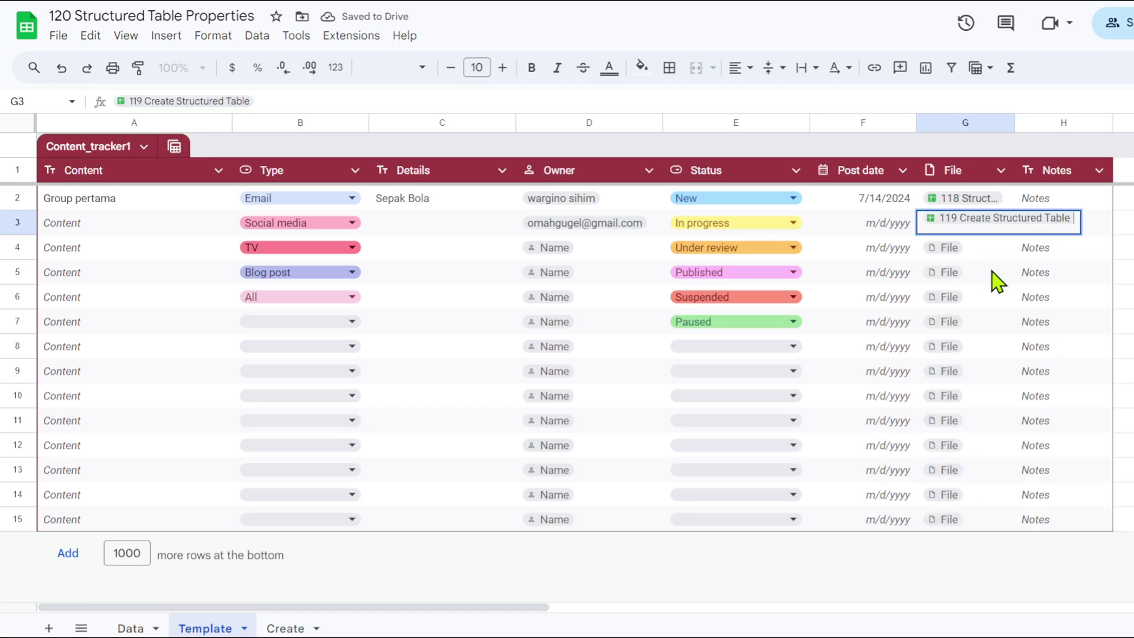
pyautogui.click(975, 252)
pyautogui.write('@')
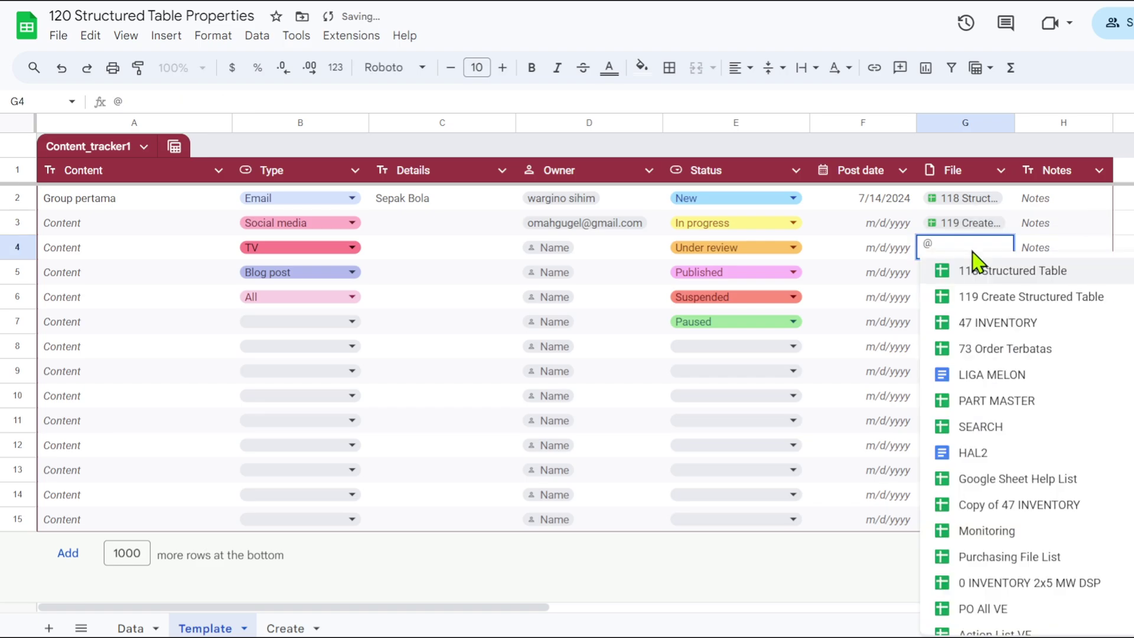
pyautogui.click(980, 324)
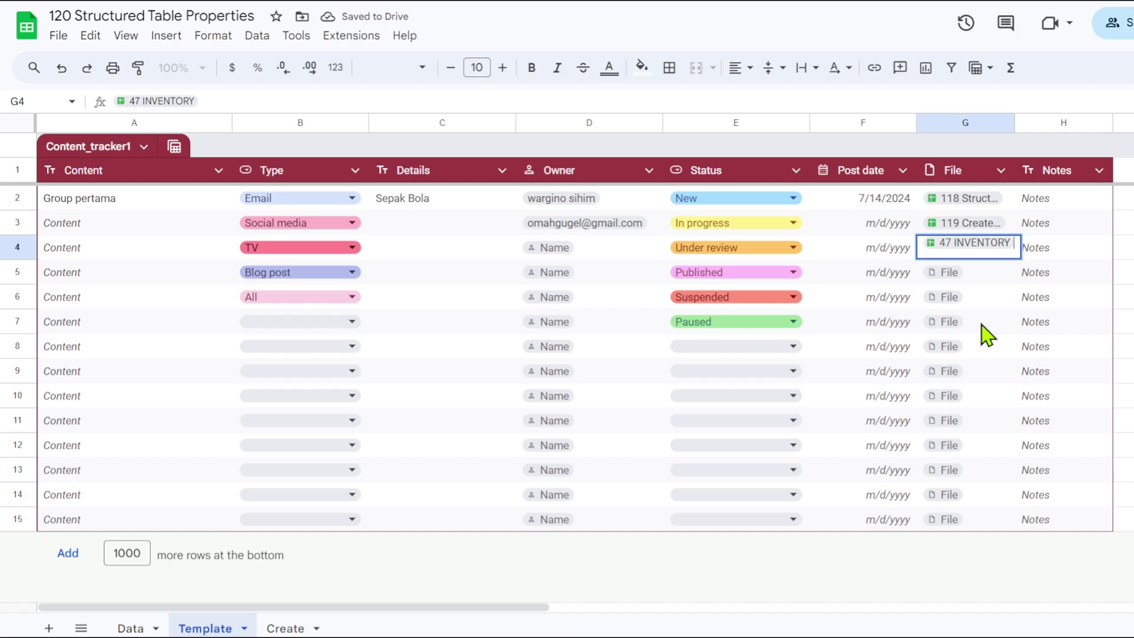
pyautogui.click(1126, 303)
pyautogui.moveTo(970, 204)
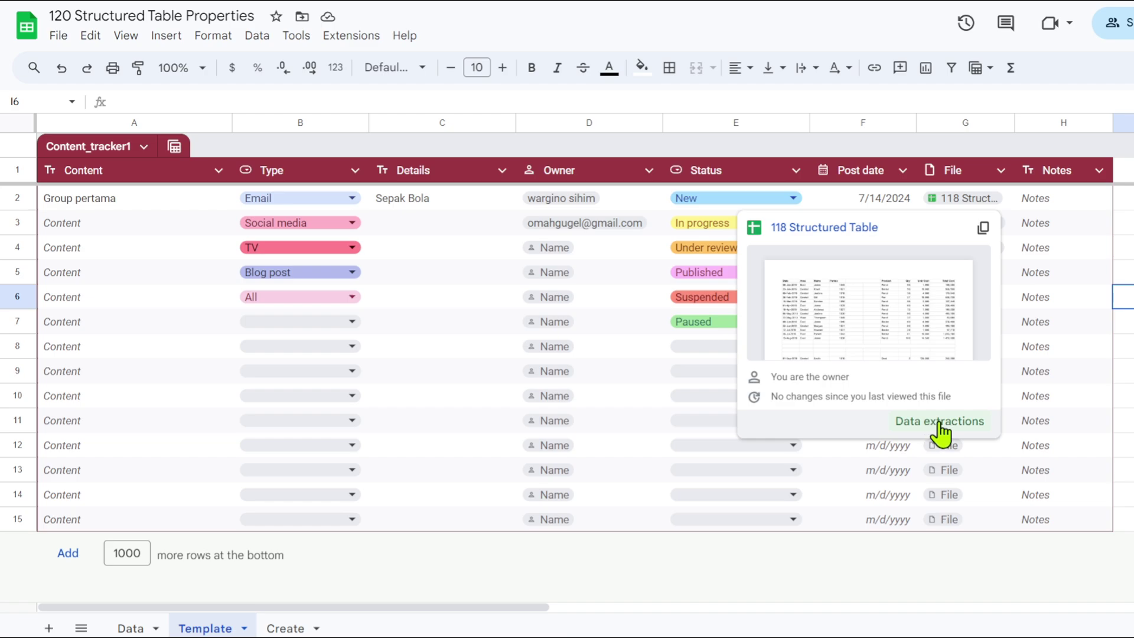
pyautogui.click(1123, 396)
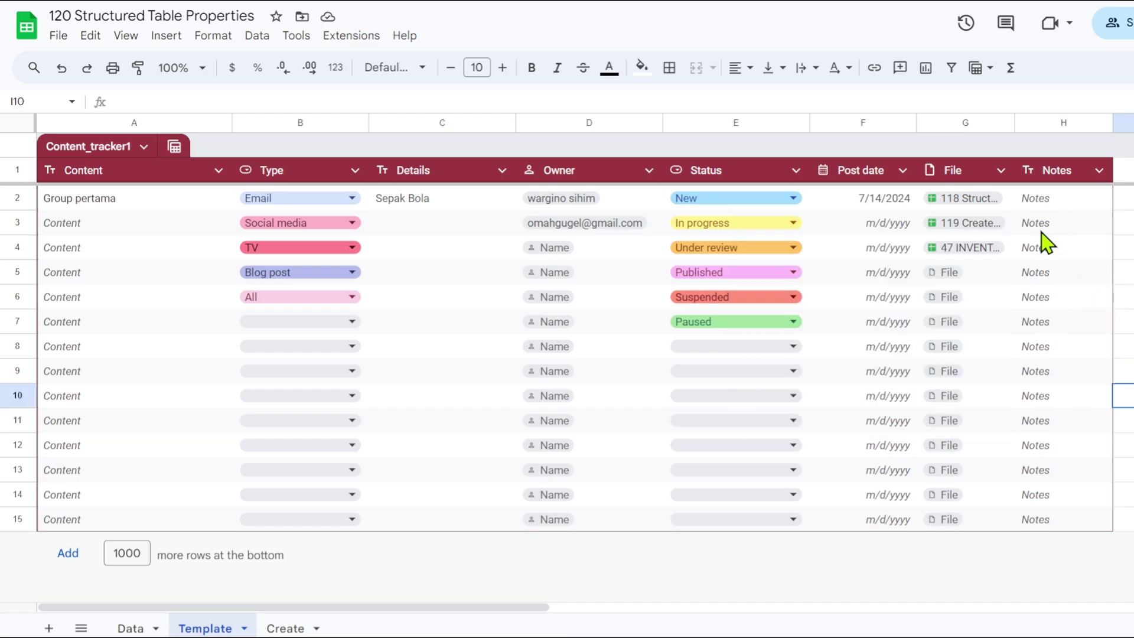
pyautogui.click(1041, 201)
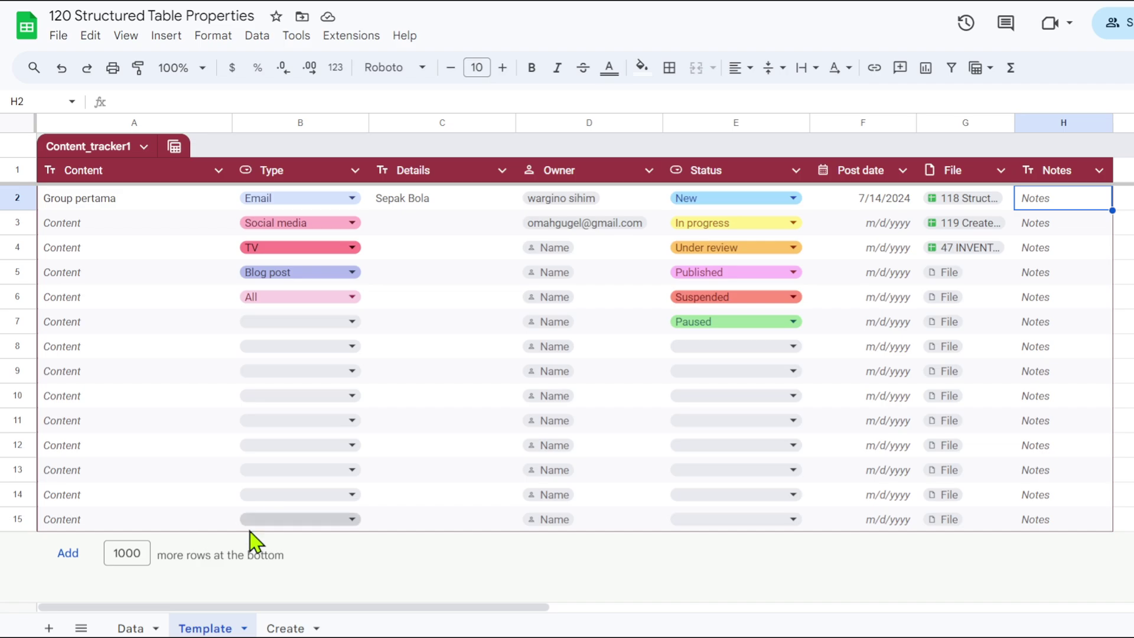
pyautogui.click(131, 628)
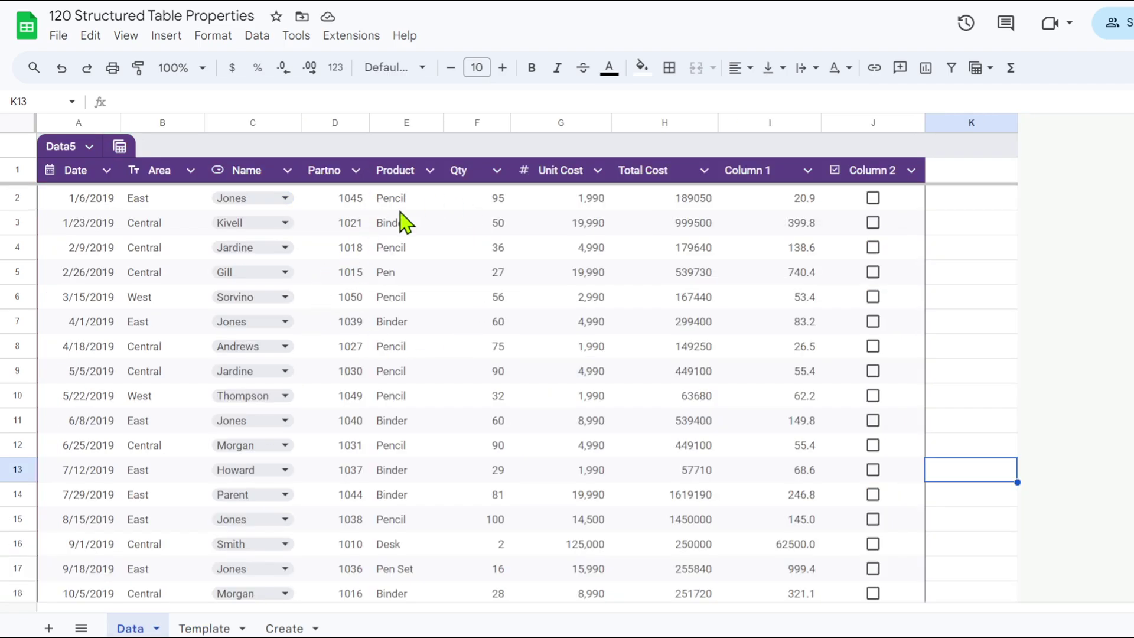
# Add a Kontak column to the Data5 table as People smart chips, then go back to Template.
pyautogui.click(461, 201)
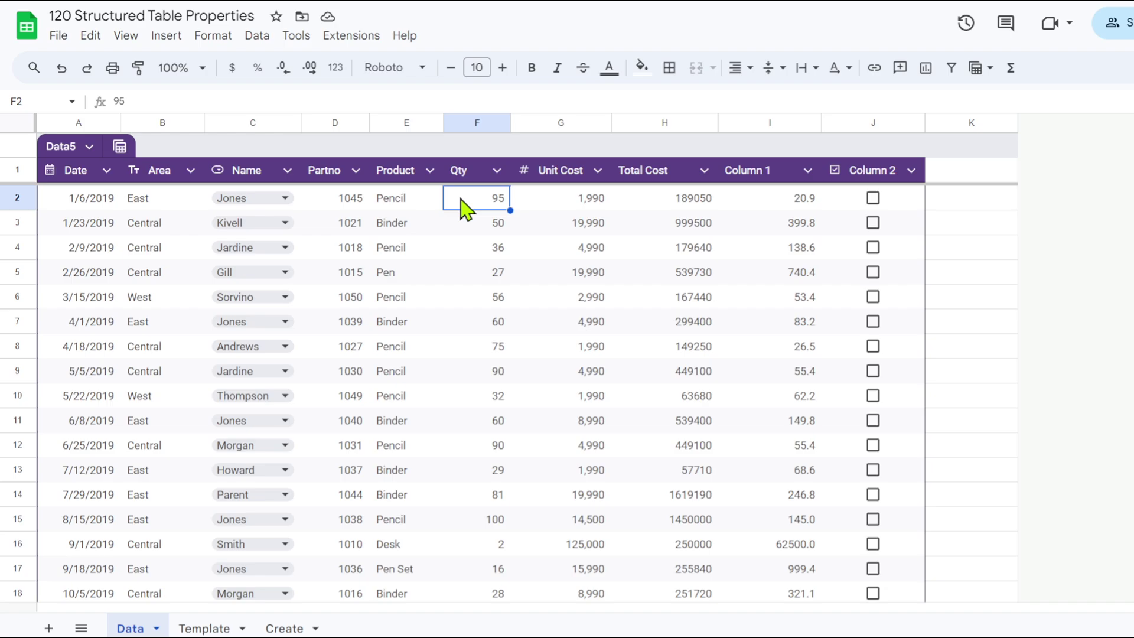
pyautogui.click(954, 176)
pyautogui.write('Kontak')
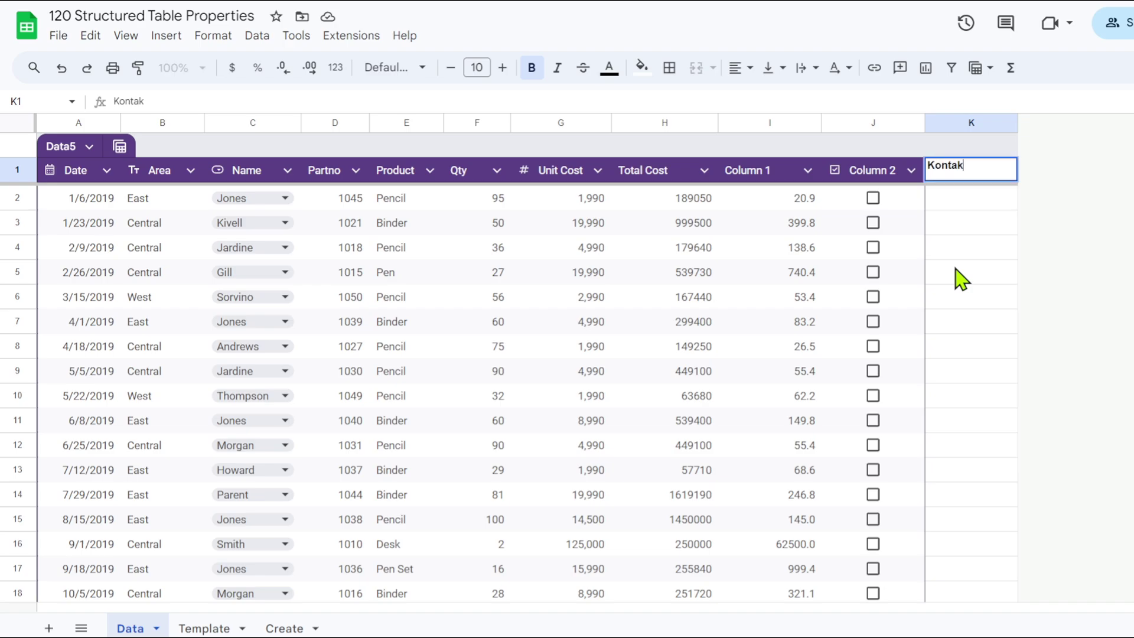
pyautogui.press('Return')
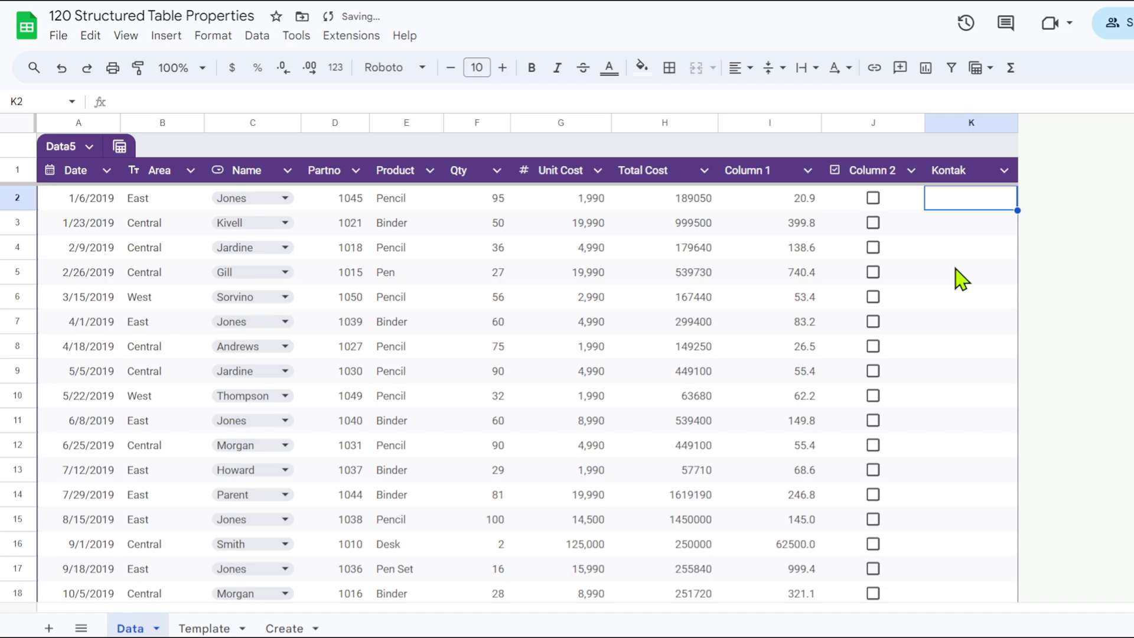
pyautogui.click(1004, 172)
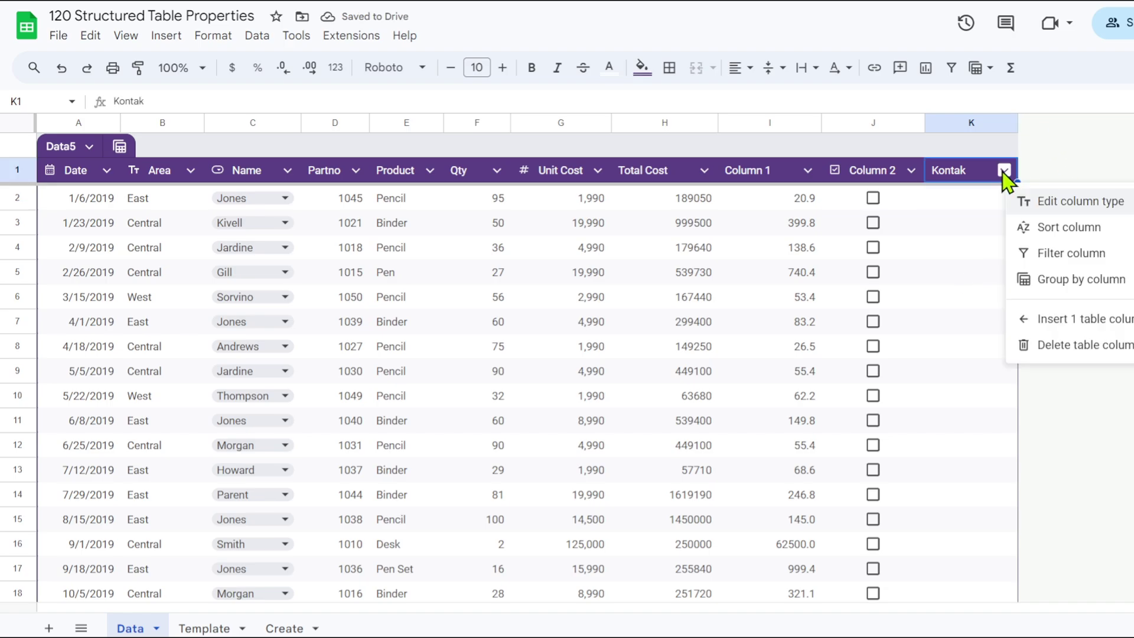
pyautogui.moveTo(1079, 203)
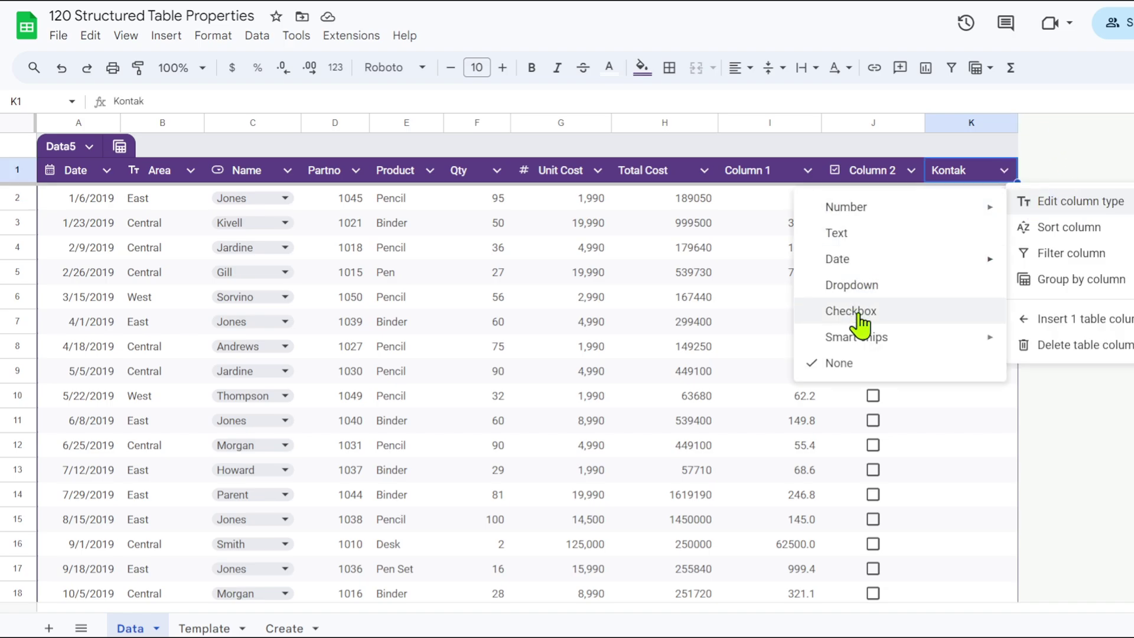
pyautogui.moveTo(868, 344)
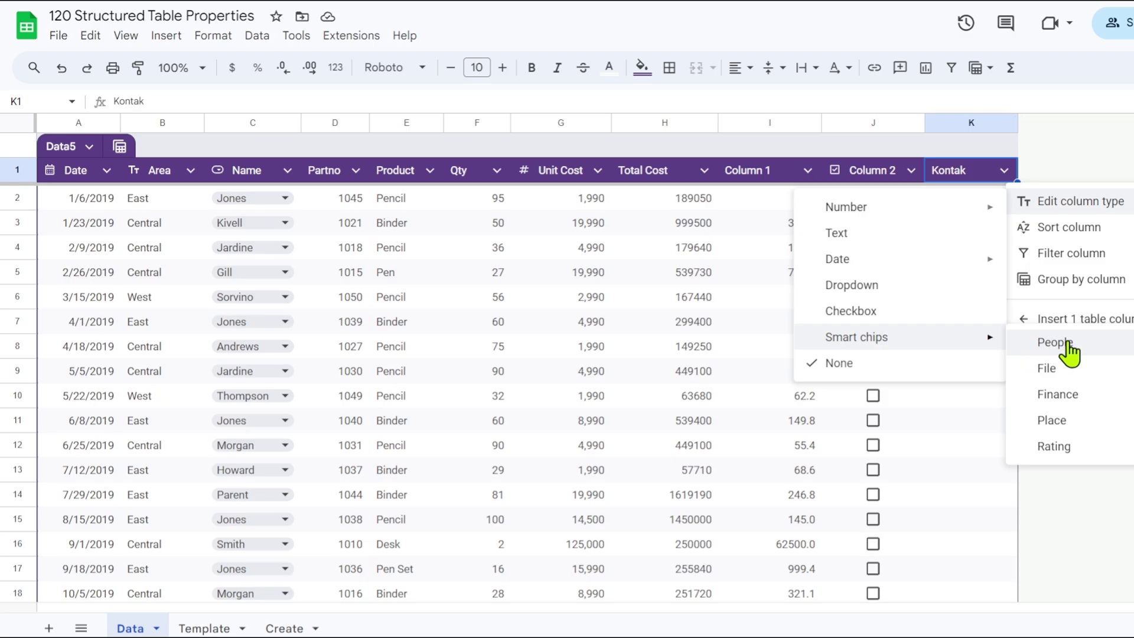
pyautogui.click(1055, 344)
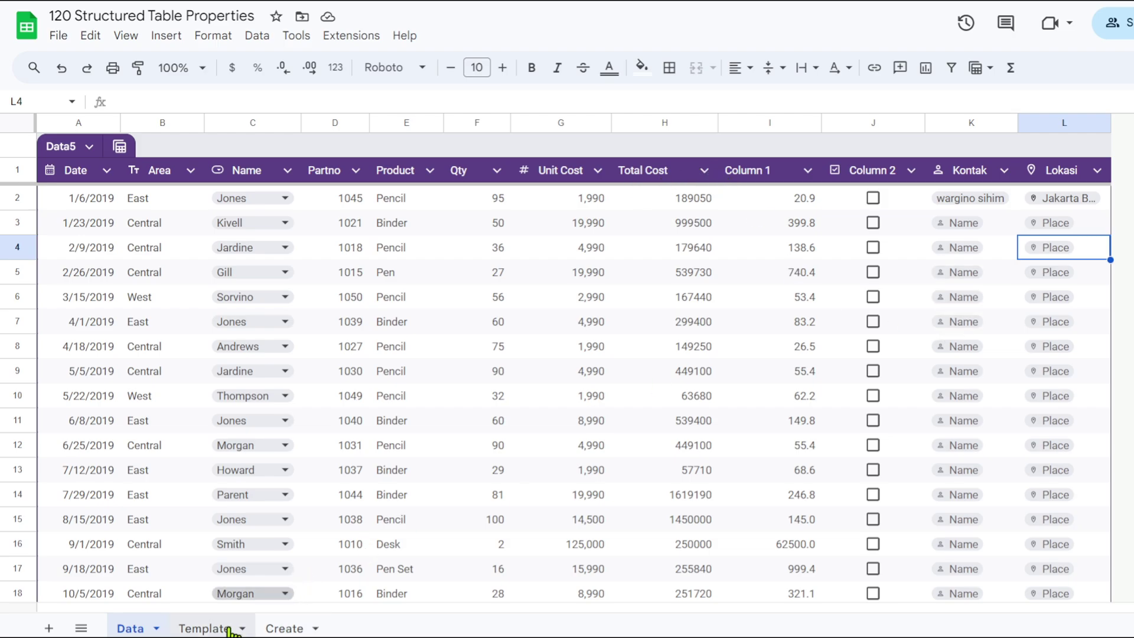
pyautogui.click(208, 628)
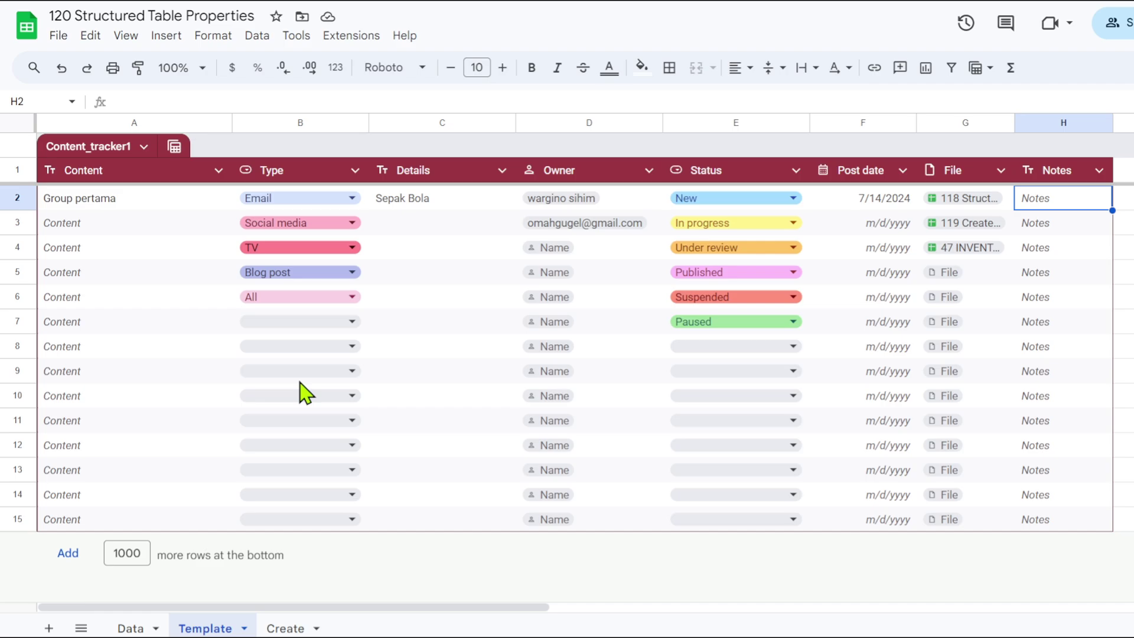
# On the Create sheet, make Table2's Column 2 file chips and Column 3 place chips.
pyautogui.click(282, 630)
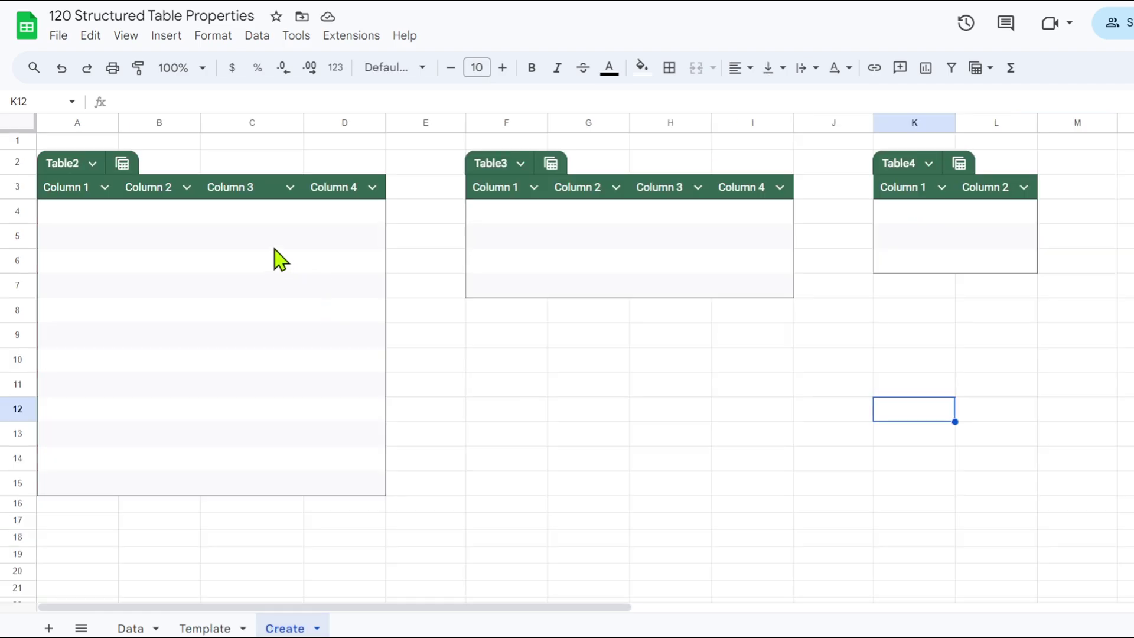
pyautogui.click(187, 188)
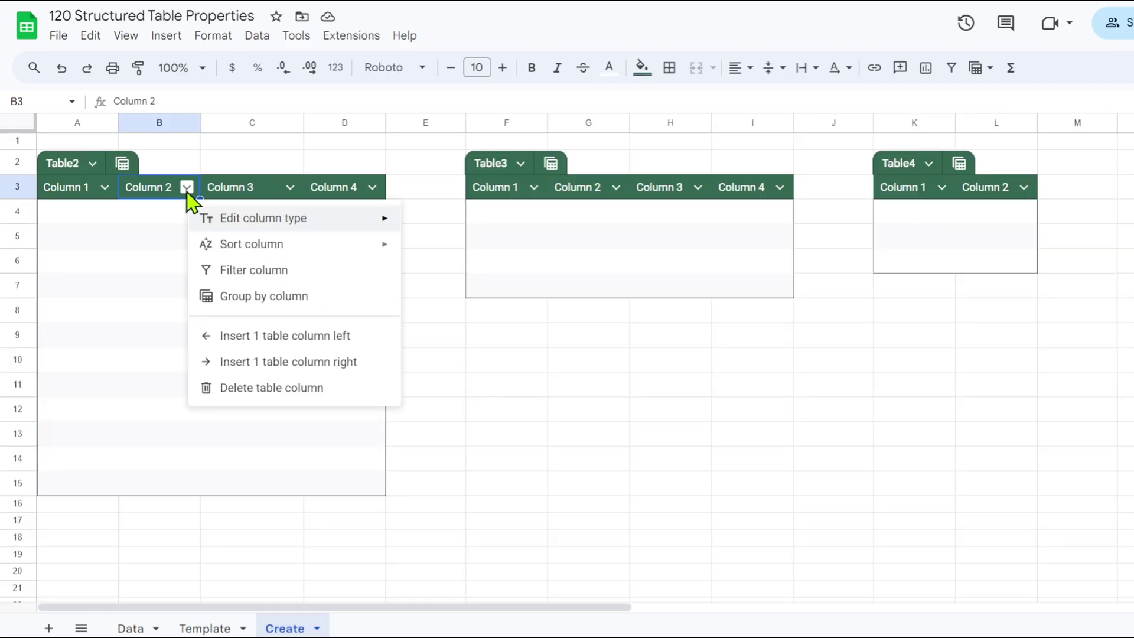
pyautogui.moveTo(250, 221)
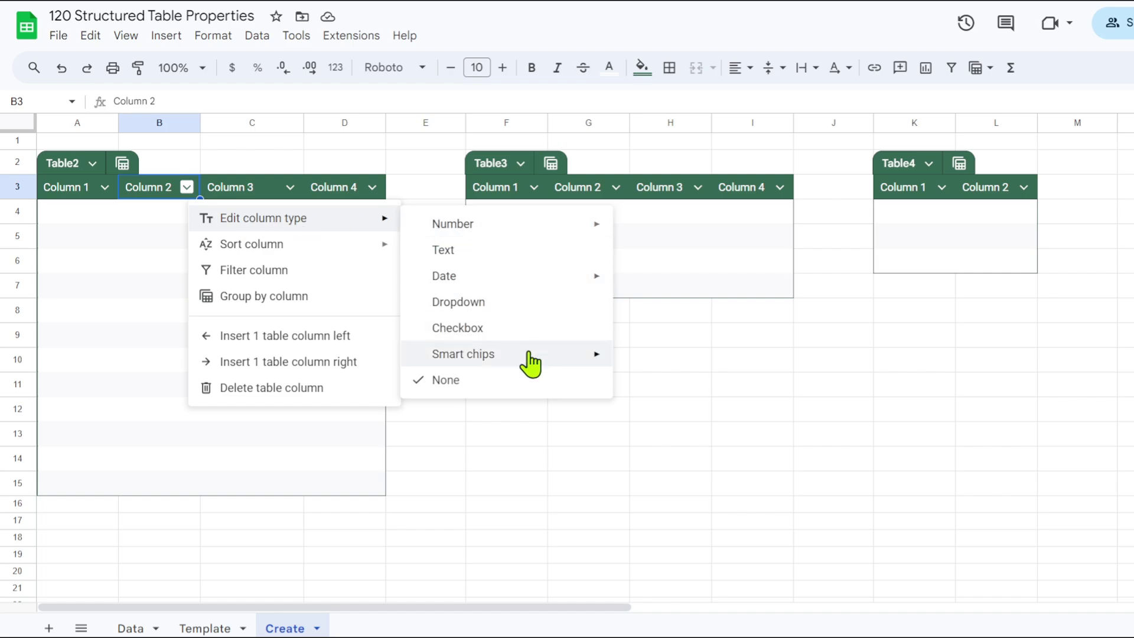
pyautogui.moveTo(528, 361)
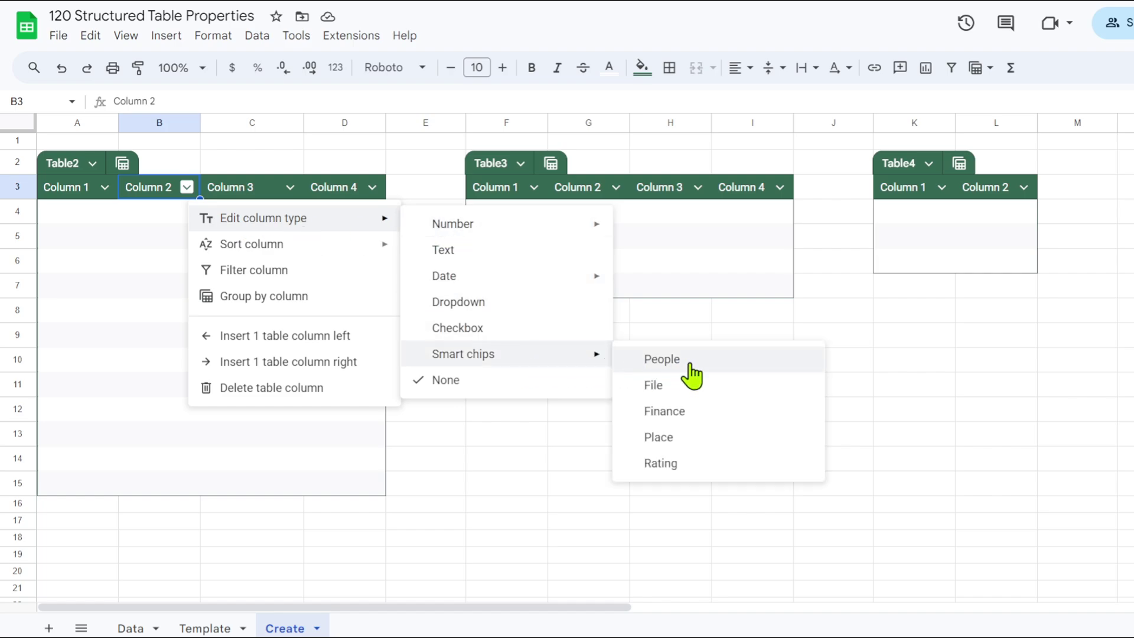
pyautogui.click(662, 387)
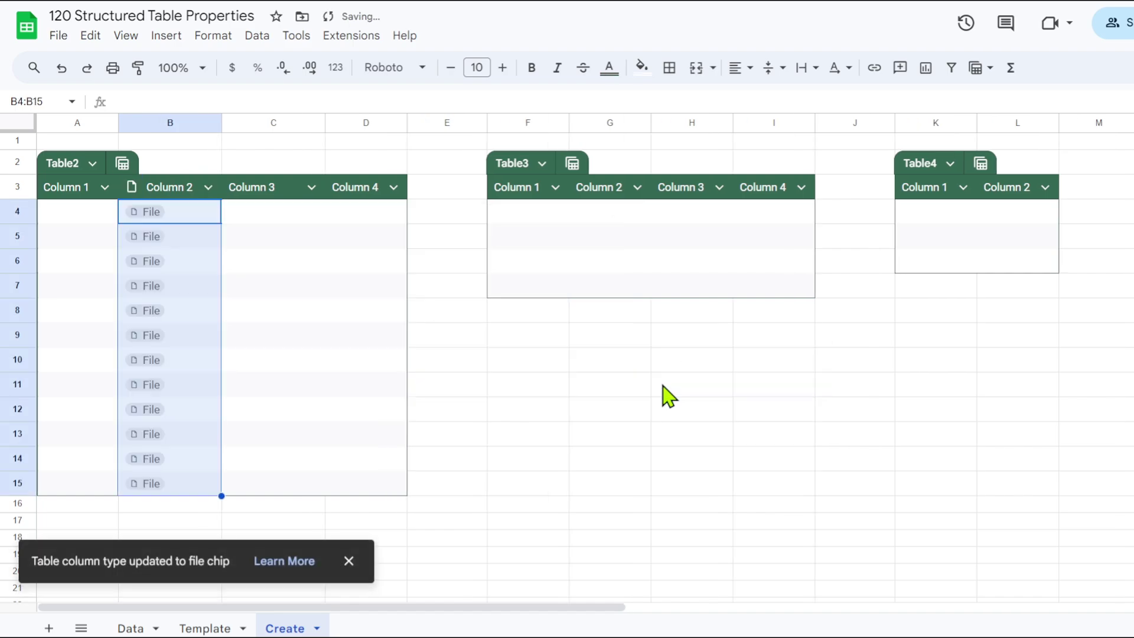
pyautogui.click(311, 187)
pyautogui.moveTo(392, 223)
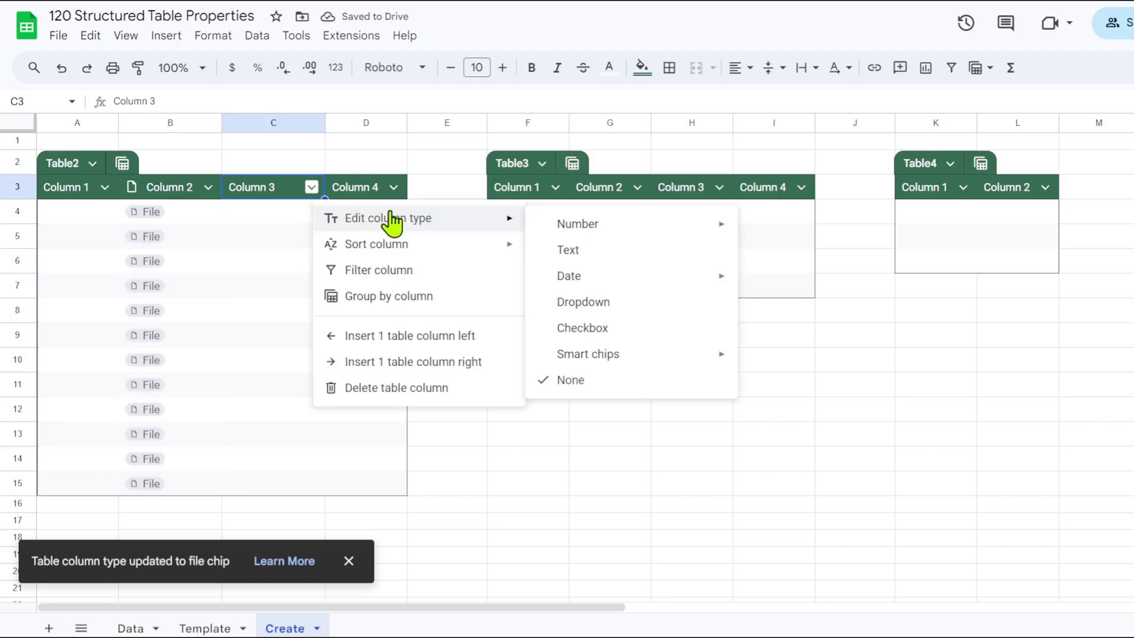
pyautogui.moveTo(608, 361)
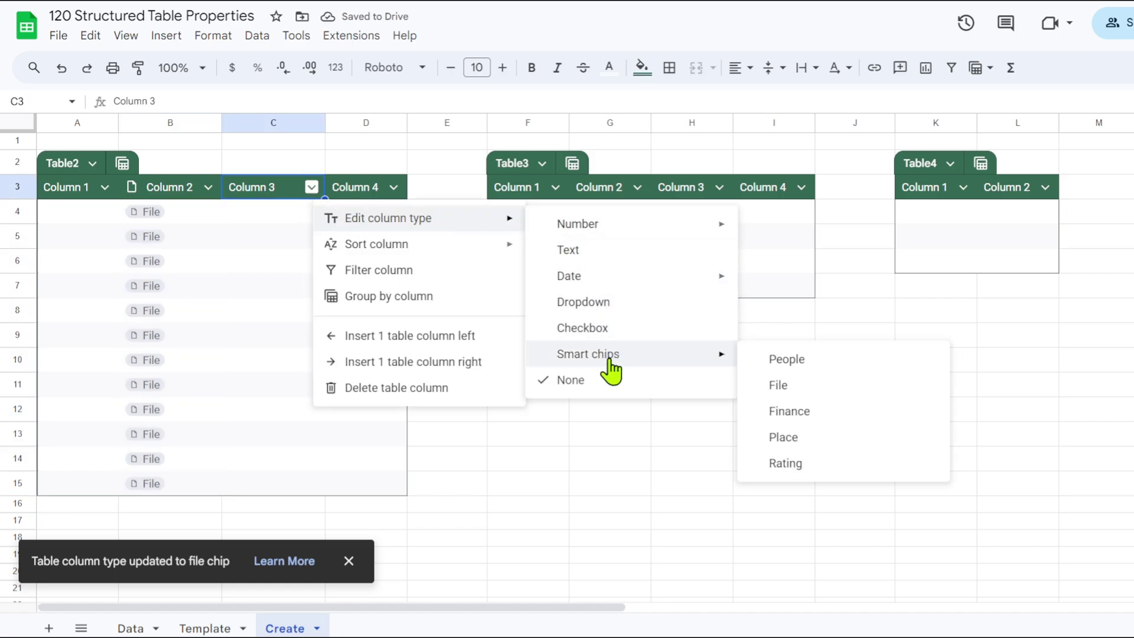
pyautogui.click(787, 440)
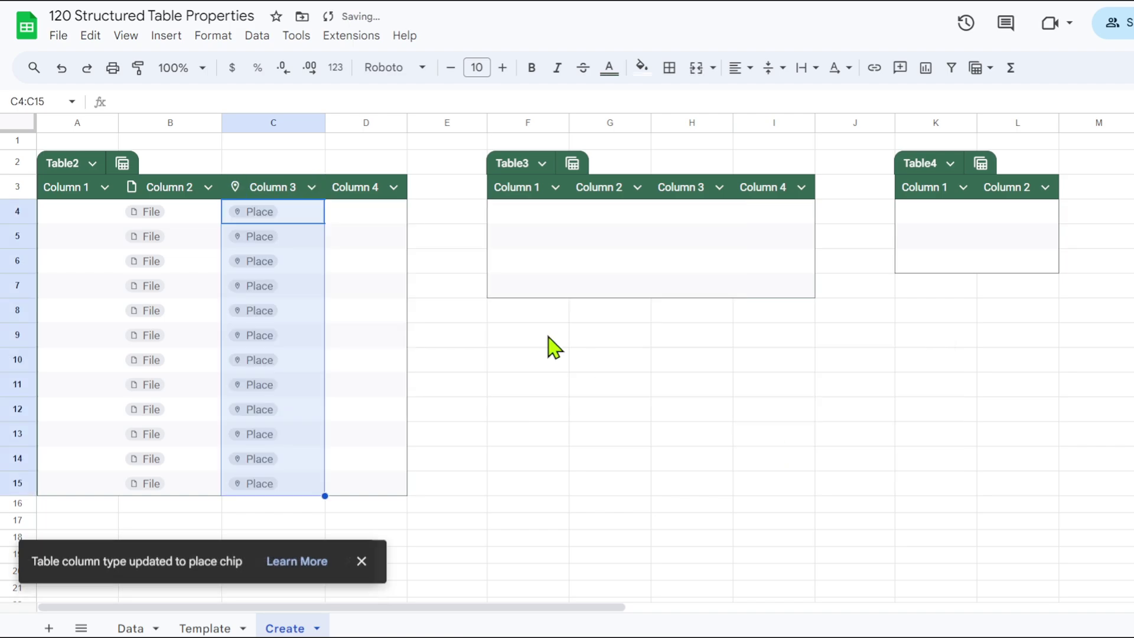
# Change Table2's Column 4 to finance smart chips.
pyautogui.click(394, 187)
pyautogui.moveTo(464, 228)
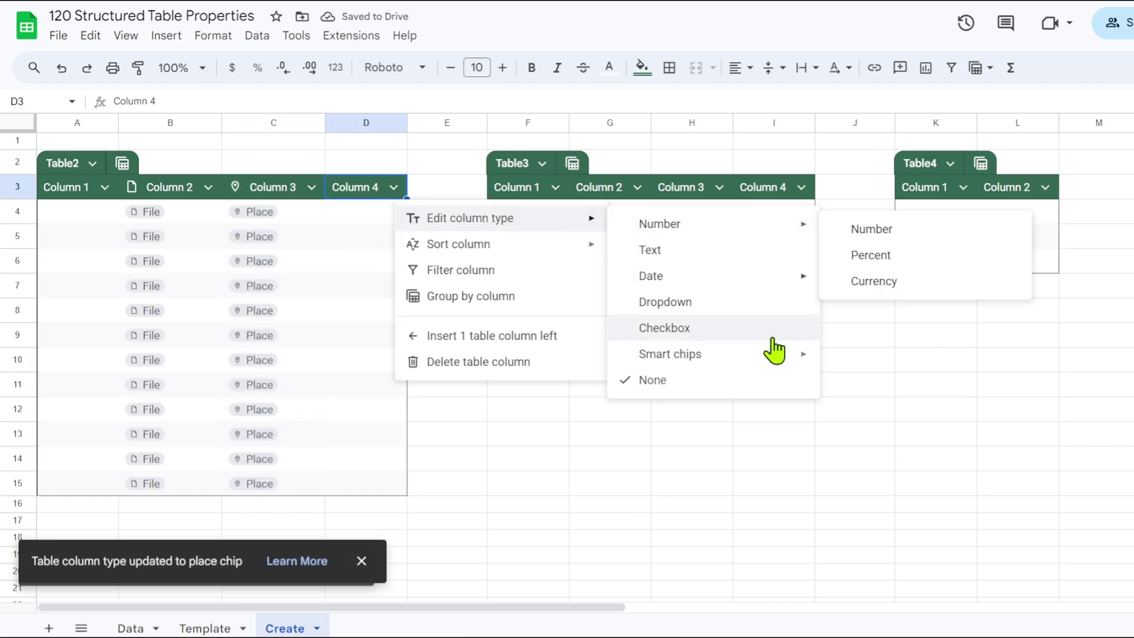
pyautogui.moveTo(778, 365)
pyautogui.click(880, 413)
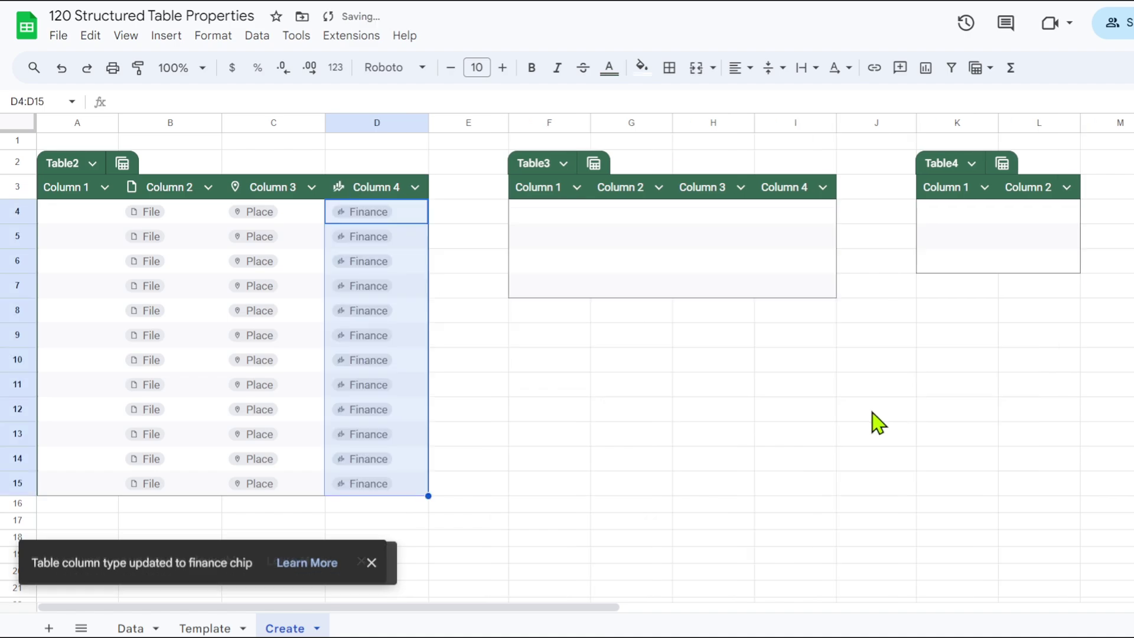
# Delete Table3 and confirm Column 4 still holds finance chips.
pyautogui.click(564, 163)
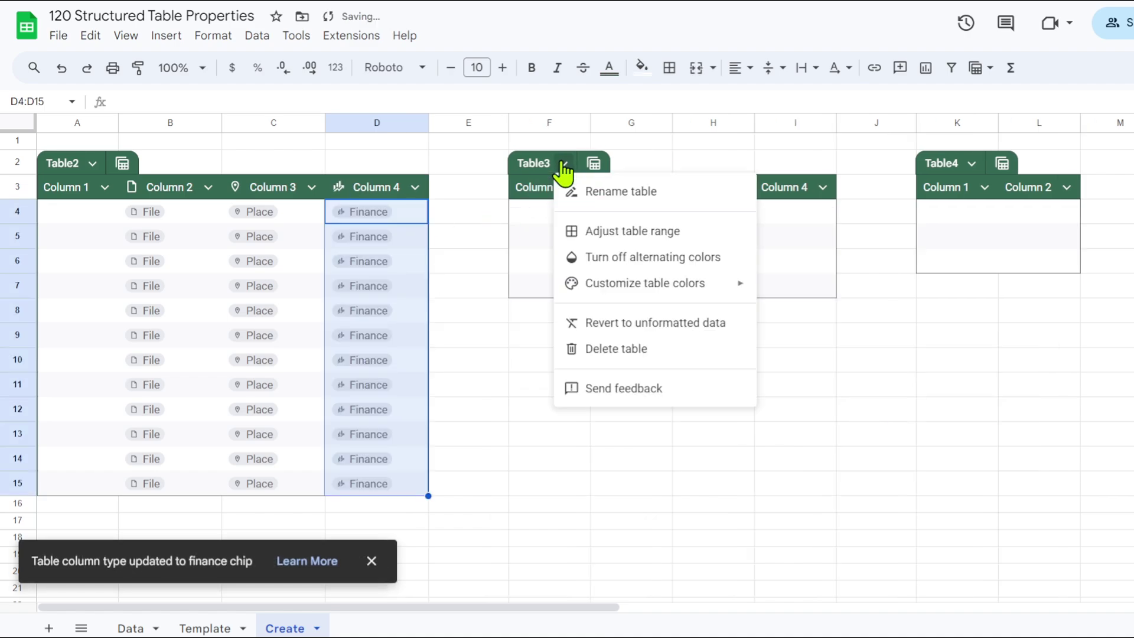
pyautogui.click(597, 352)
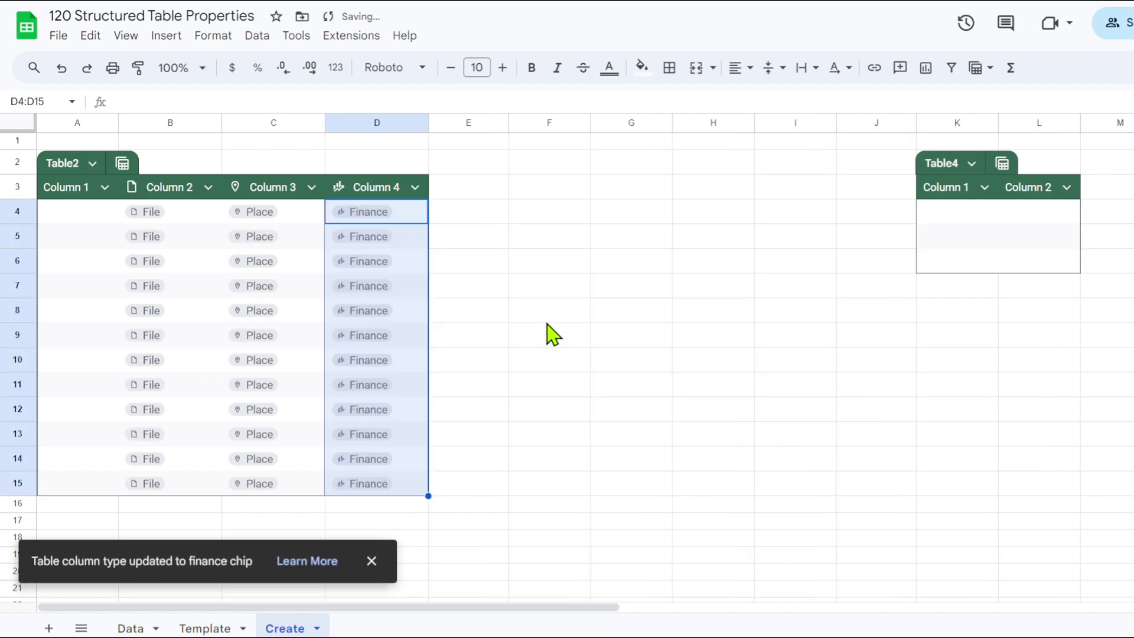
pyautogui.click(458, 193)
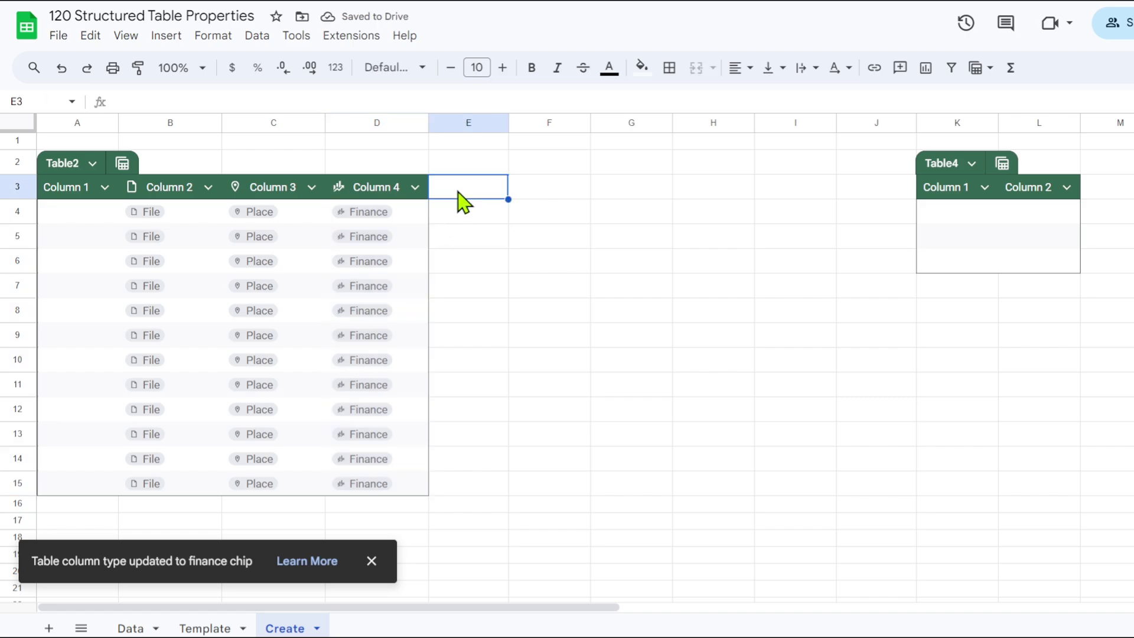
pyautogui.click(416, 188)
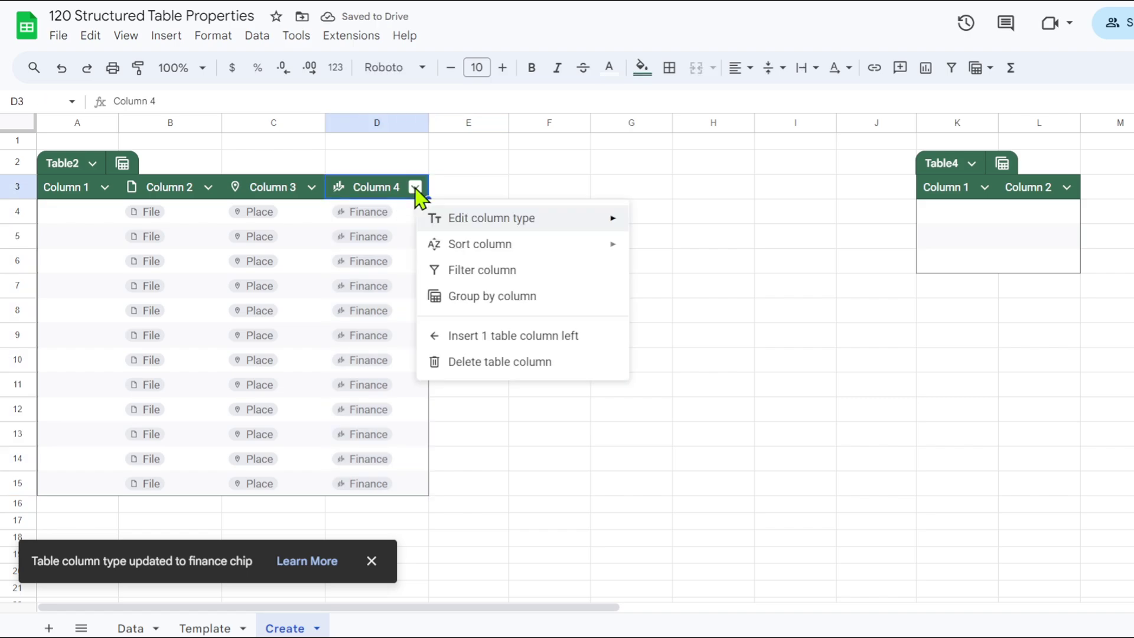
pyautogui.moveTo(531, 218)
pyautogui.moveTo(771, 365)
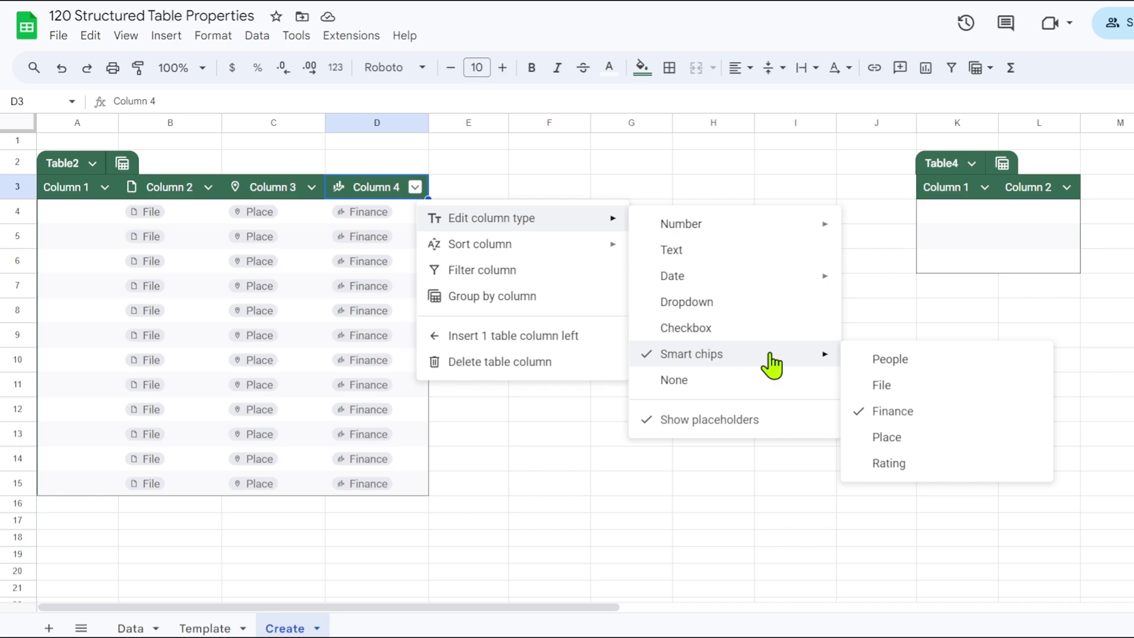
pyautogui.click(576, 189)
pyautogui.click(471, 193)
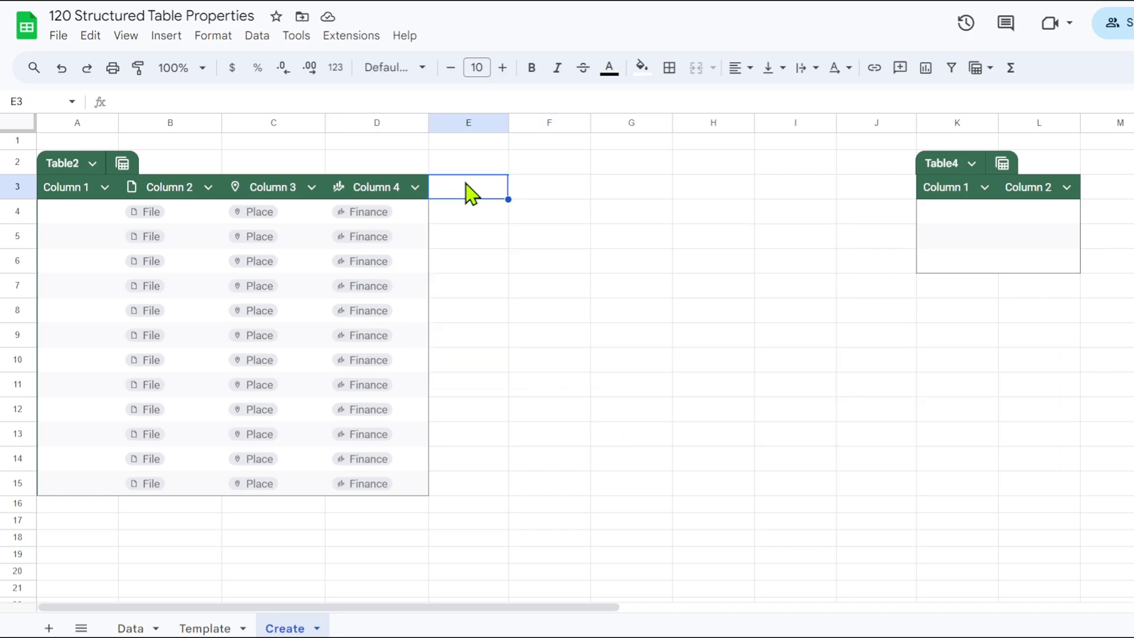
# Add a Rating header in E3 and set that column to star-rating smart chips.
pyautogui.write('Rati')
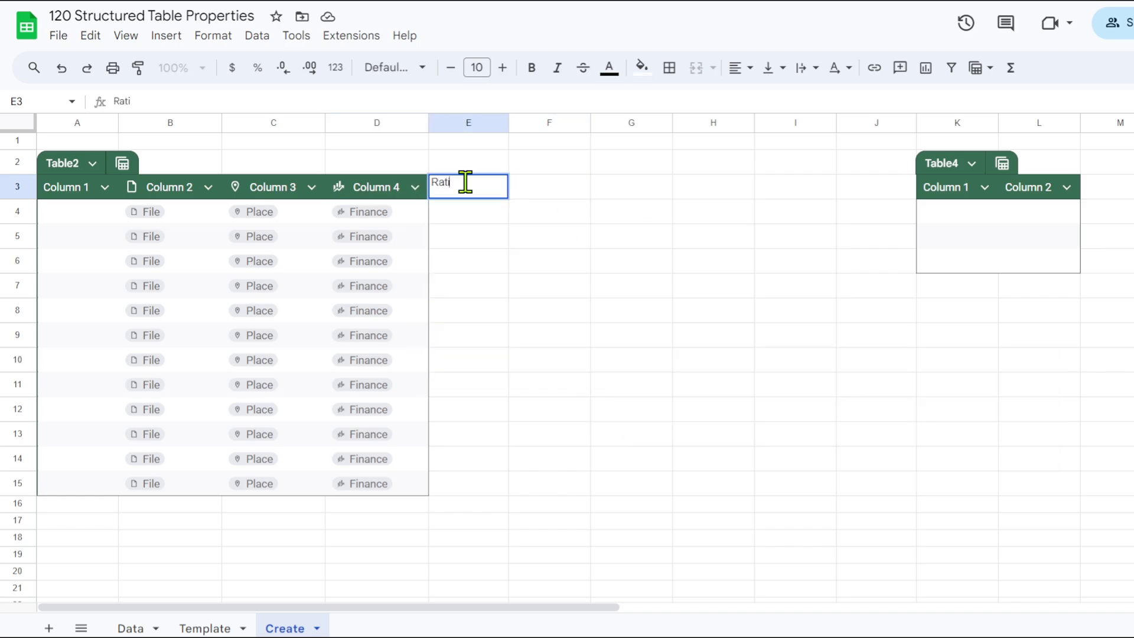
pyautogui.press('Return')
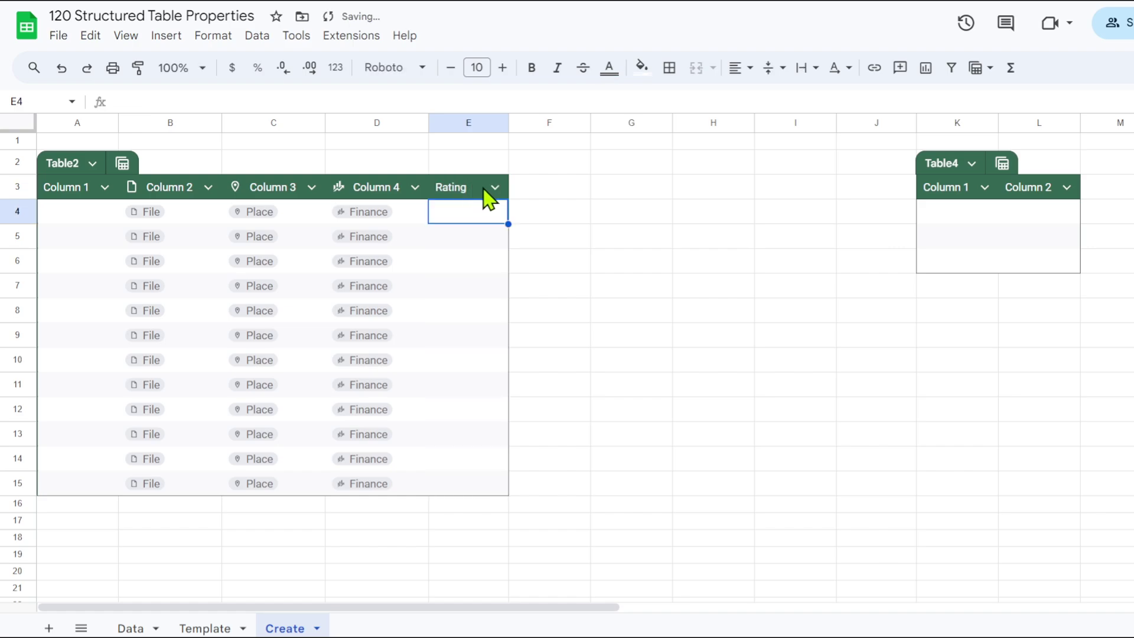
pyautogui.click(496, 187)
pyautogui.moveTo(629, 219)
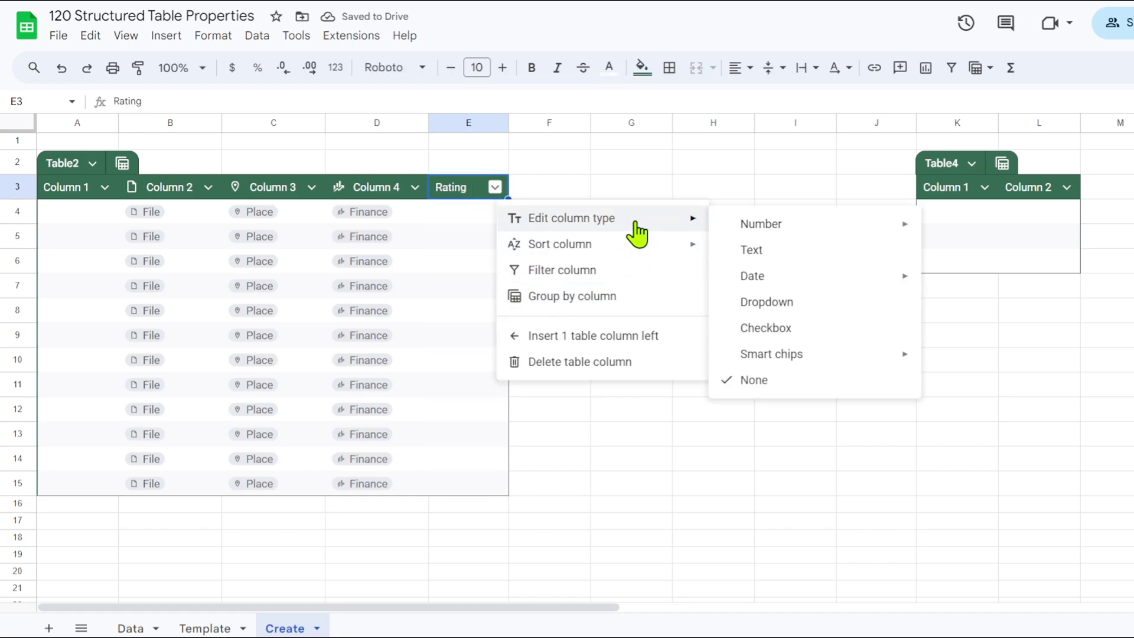
pyautogui.moveTo(771, 354)
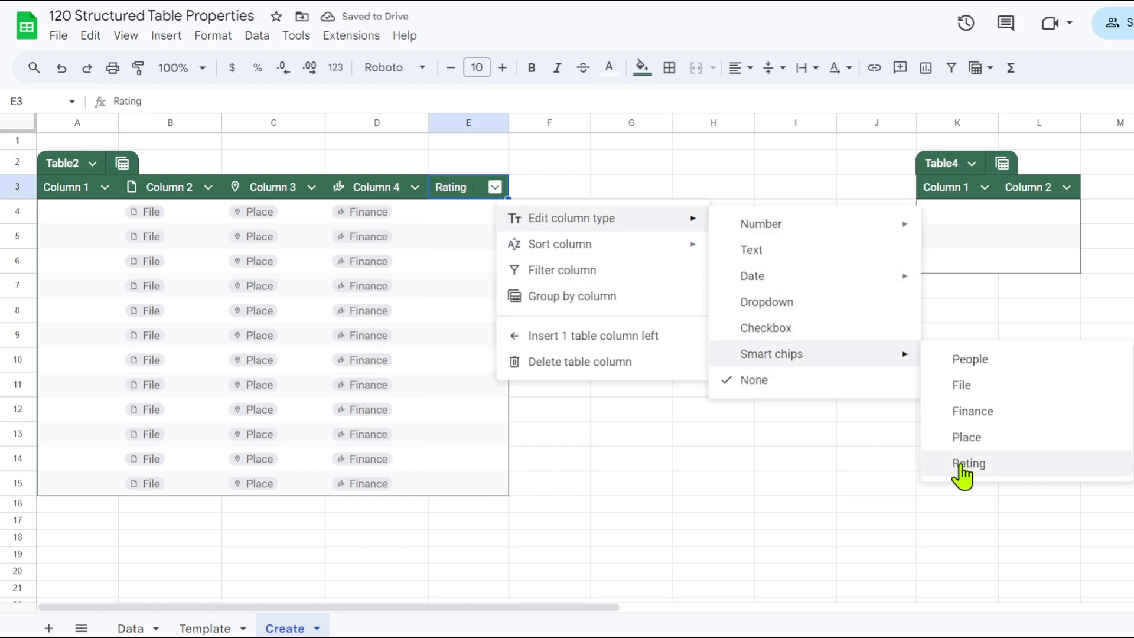
pyautogui.click(964, 465)
pyautogui.click(712, 284)
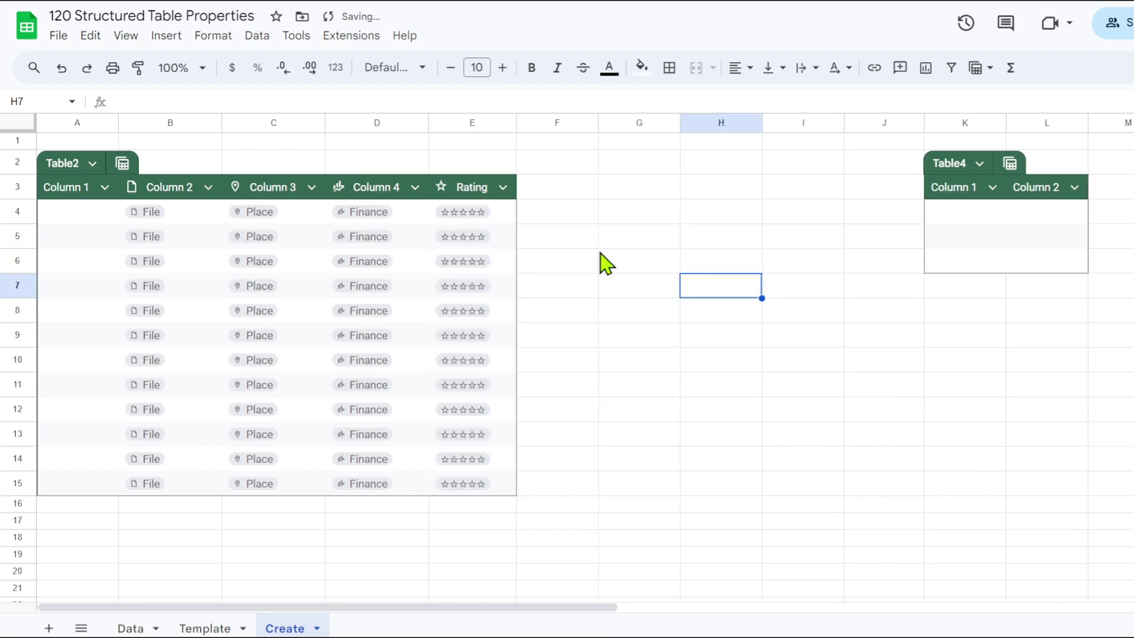
# Give E4 four stars and colour the rating cells E4 to E15 orange.
pyautogui.click(478, 212)
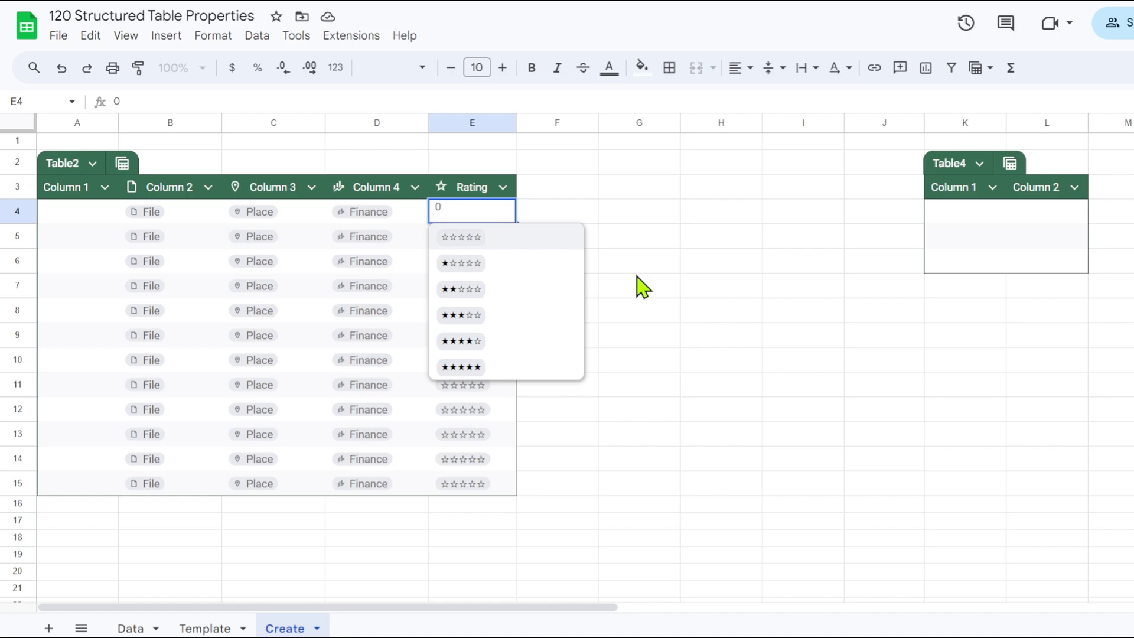
pyautogui.write('4')
pyautogui.press('Return')
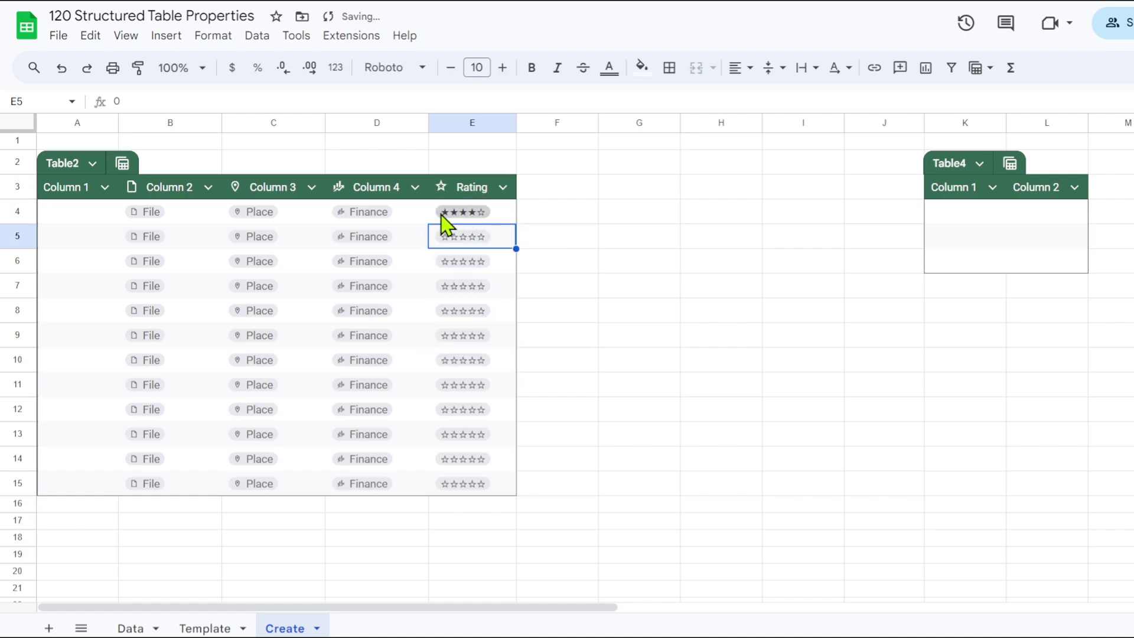
pyautogui.moveTo(467, 211); pyautogui.dragTo(464, 357)
pyautogui.press('Escape')
pyautogui.moveTo(508, 220); pyautogui.dragTo(512, 492)
pyautogui.click(610, 68)
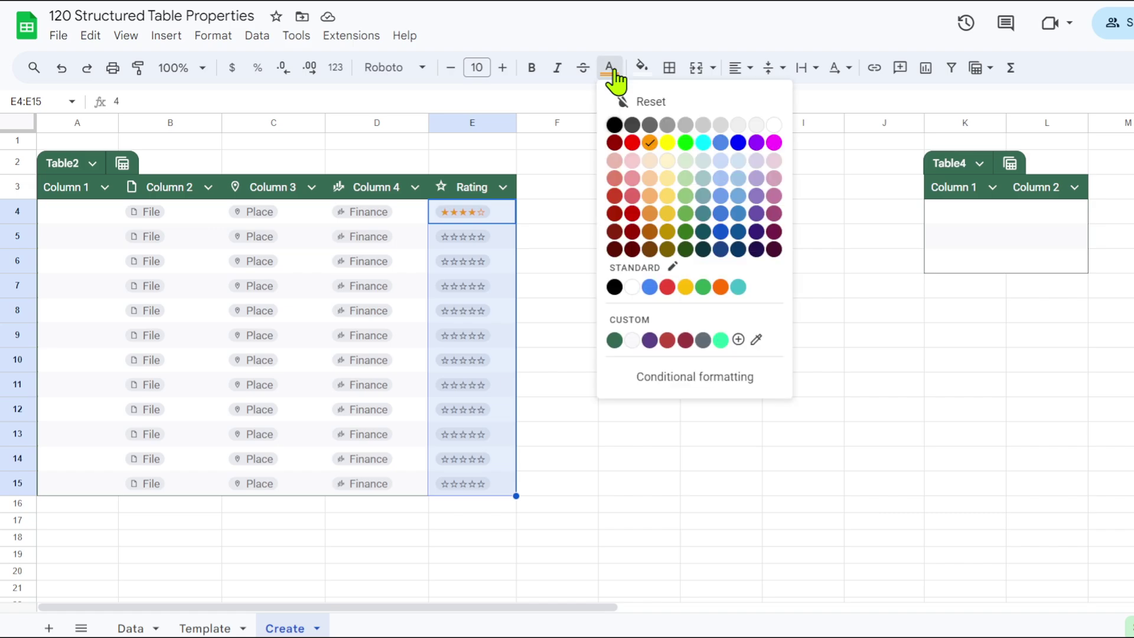
pyautogui.click(652, 166)
pyautogui.click(634, 267)
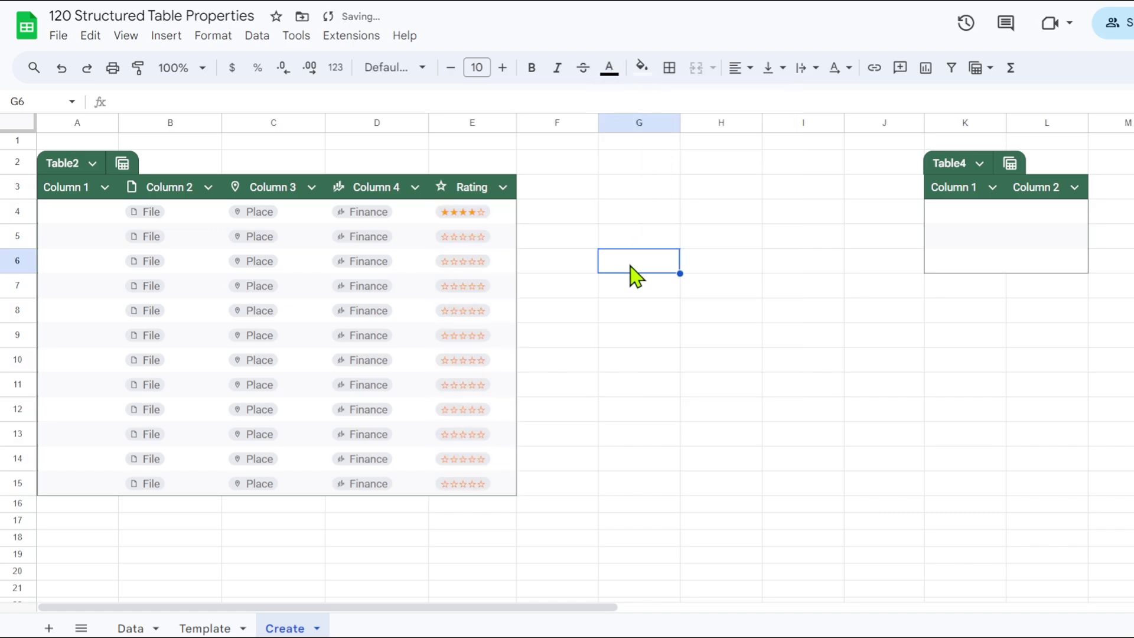
# Rate E5 to E8 with 3, 5, 2 and 1 stars.
pyautogui.click(471, 237)
pyautogui.click(676, 267)
pyautogui.press('Left')
pyautogui.press('Left')
pyautogui.press('Up')
pyautogui.write('3')
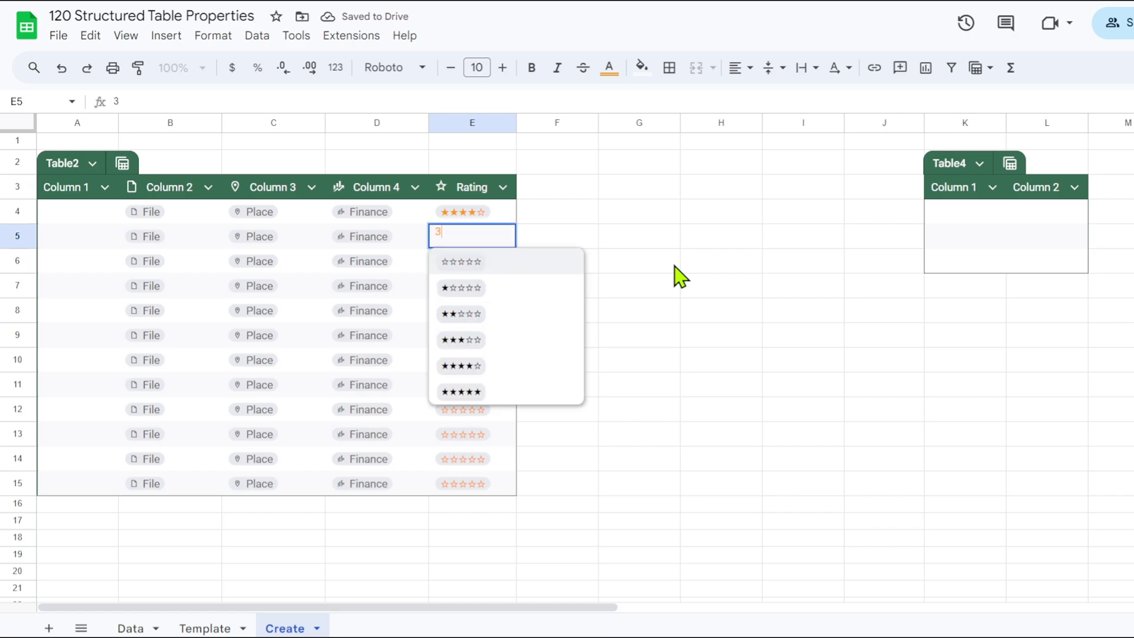
pyautogui.press('Return')
pyautogui.write('5')
pyautogui.press('Return')
pyautogui.write('2')
pyautogui.press('Return')
pyautogui.write('1')
pyautogui.press('Return')
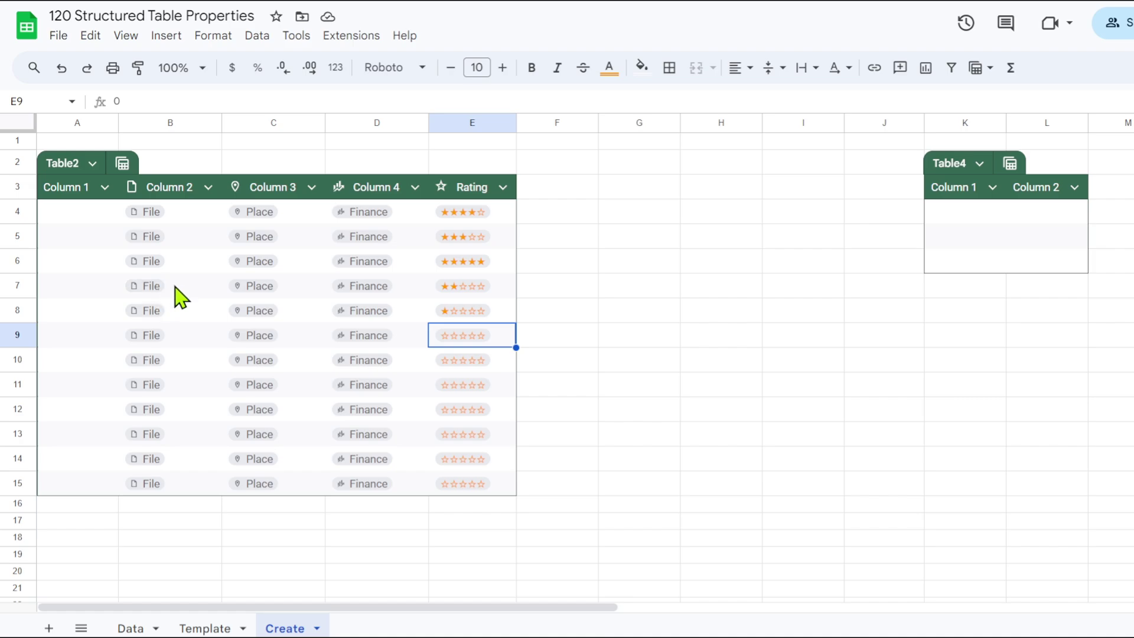
# Set D6's finance chip to Dow Jones Industrial Average (.DJI).
pyautogui.click(373, 265)
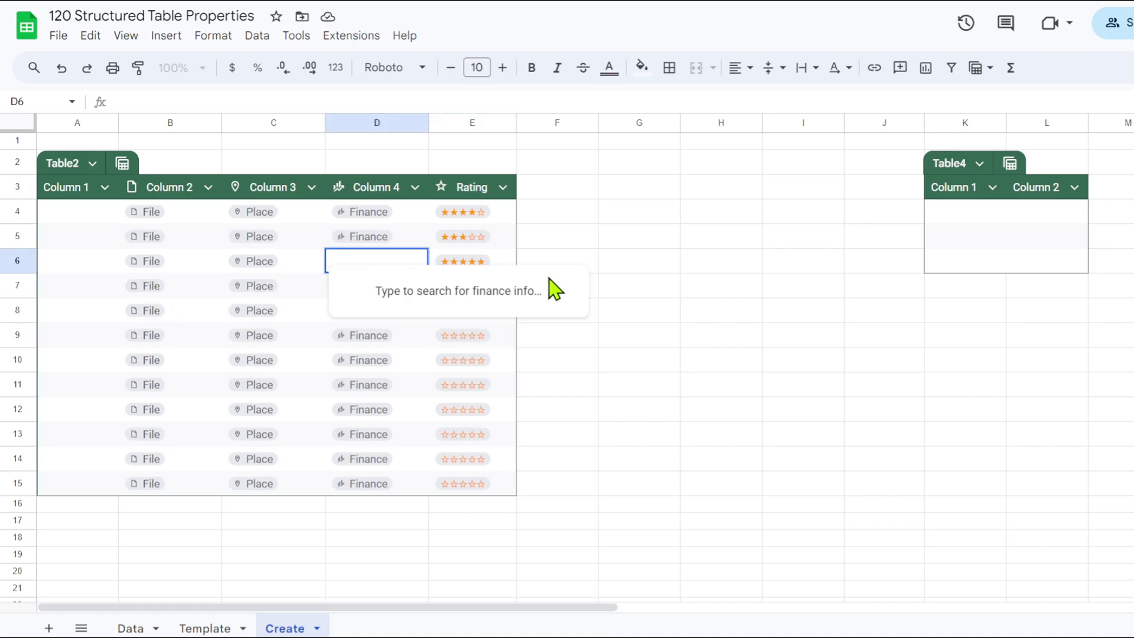
pyautogui.click(703, 290)
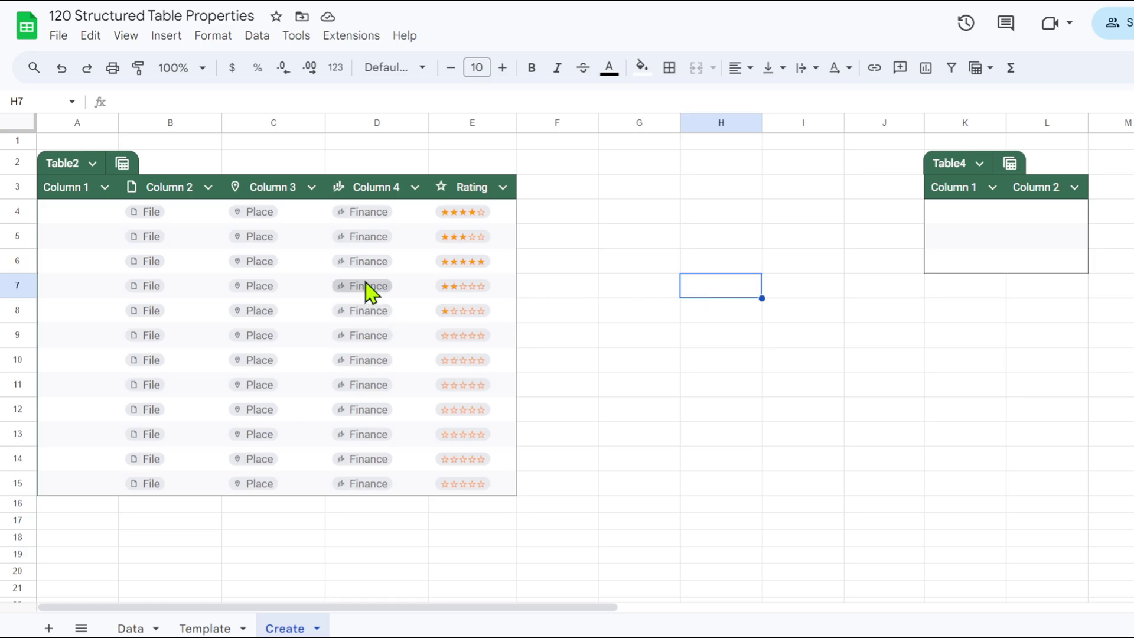
pyautogui.click(407, 270)
pyautogui.doubleClick(405, 264)
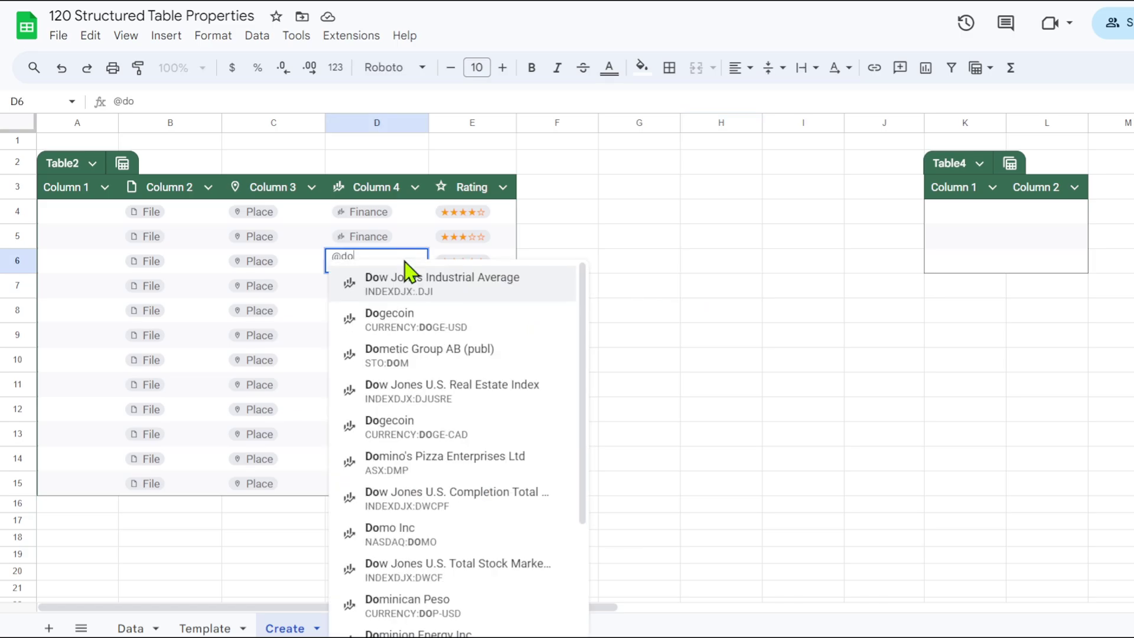
pyautogui.click(417, 290)
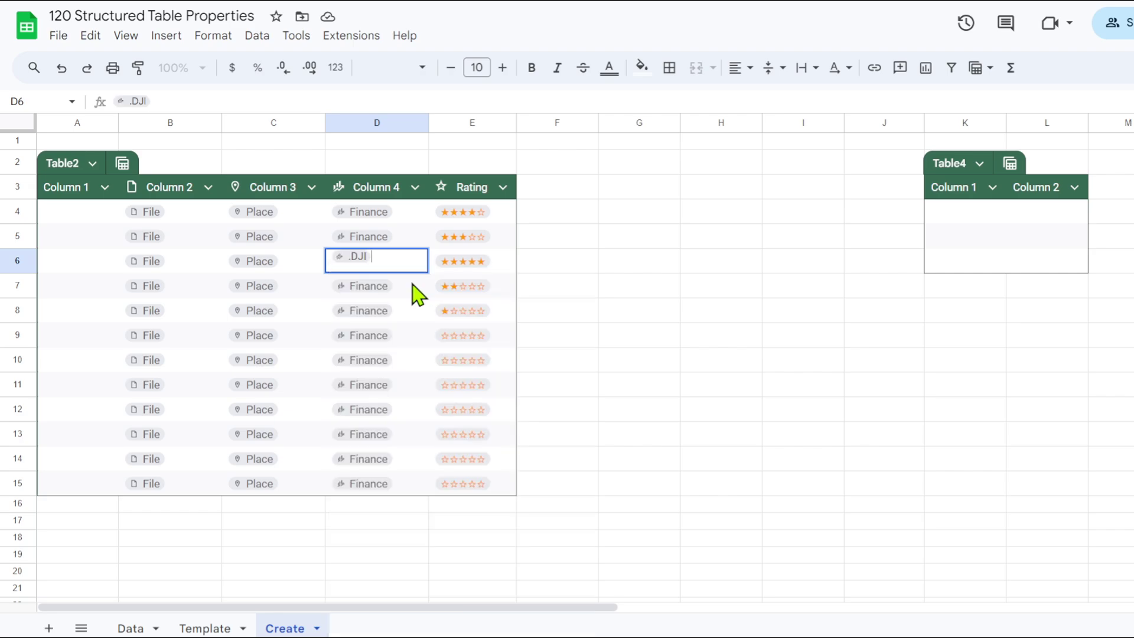
pyautogui.click(648, 286)
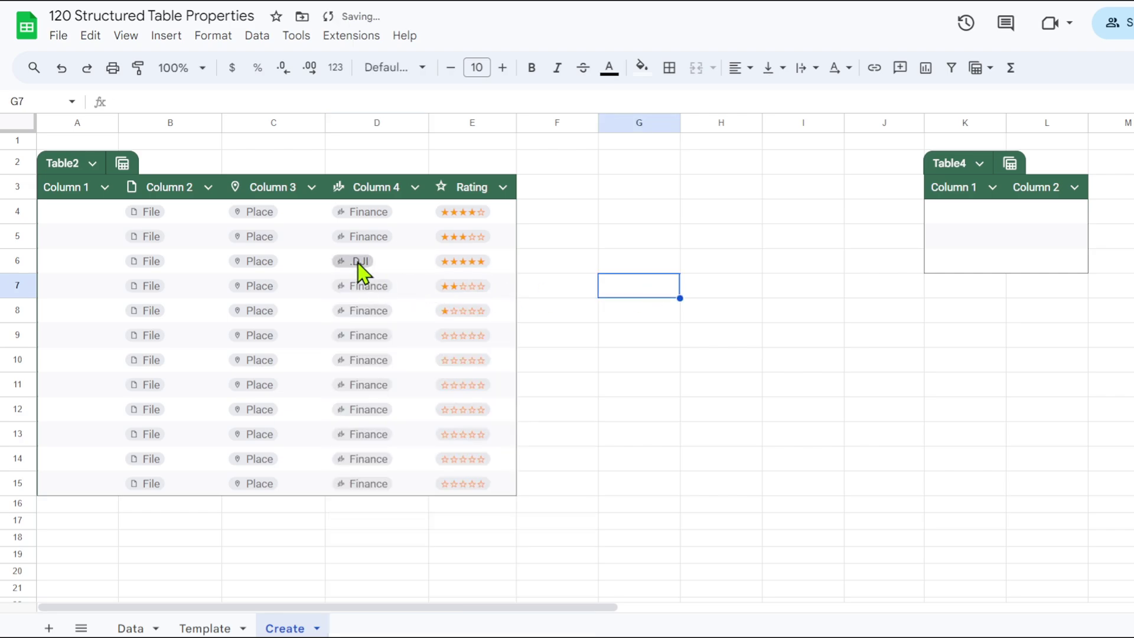
pyautogui.moveTo(357, 264)
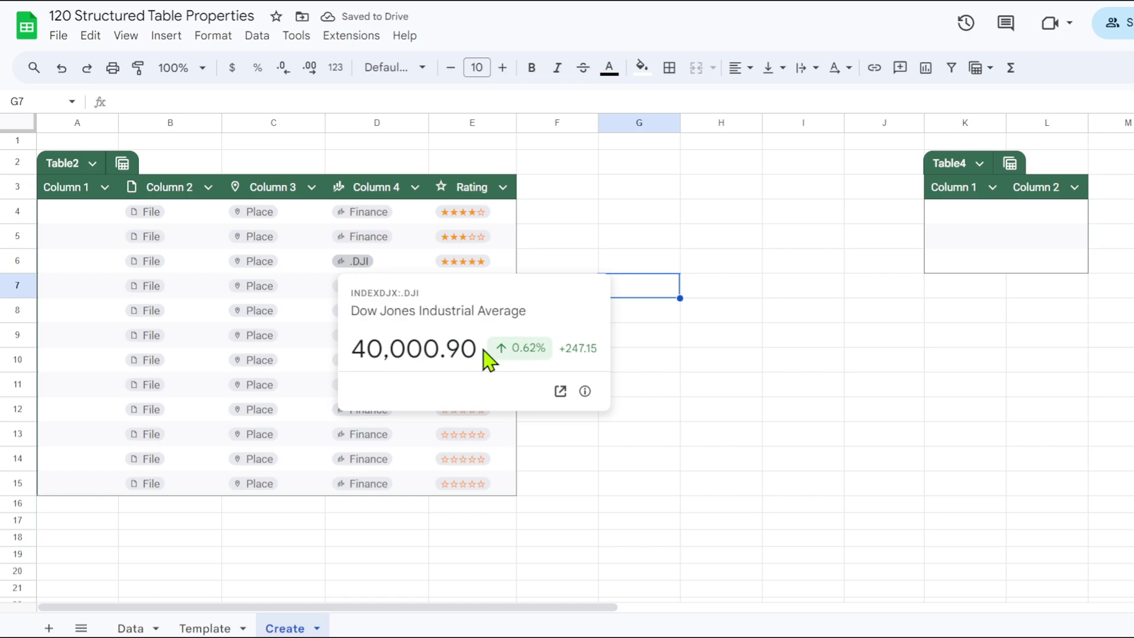
pyautogui.doubleClick(372, 239)
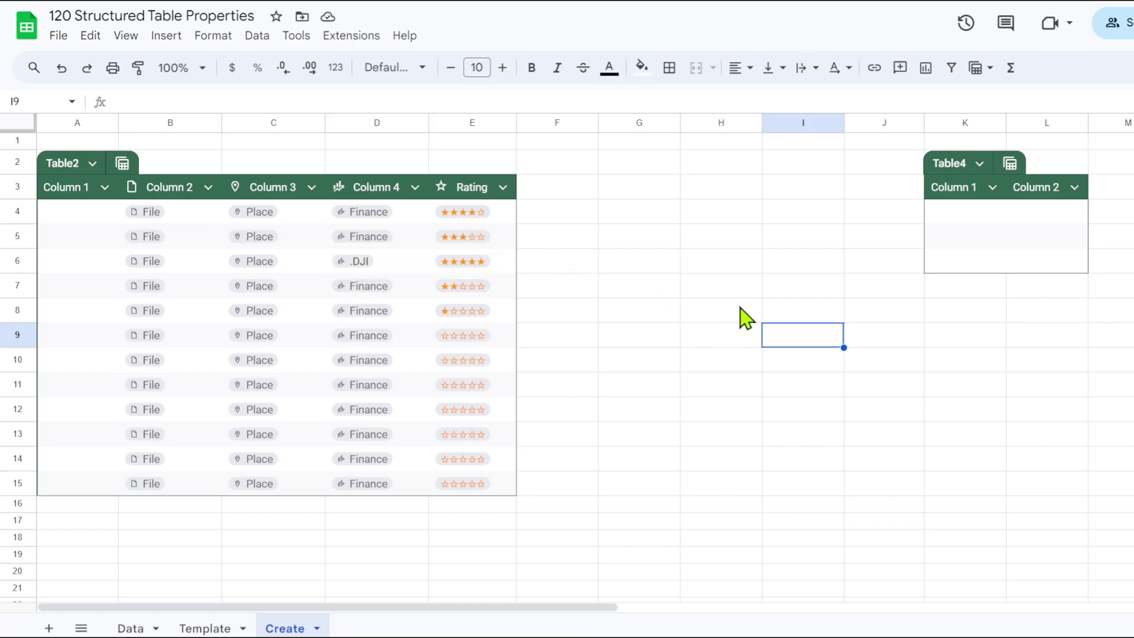
pyautogui.press('Left')
pyautogui.press('Left')
pyautogui.press('Left')
pyautogui.press('Left')
pyautogui.press('Up')
pyautogui.press('Up')
pyautogui.press('Up')
pyautogui.press('Up')
pyautogui.press('Up')
pyautogui.press('Left')
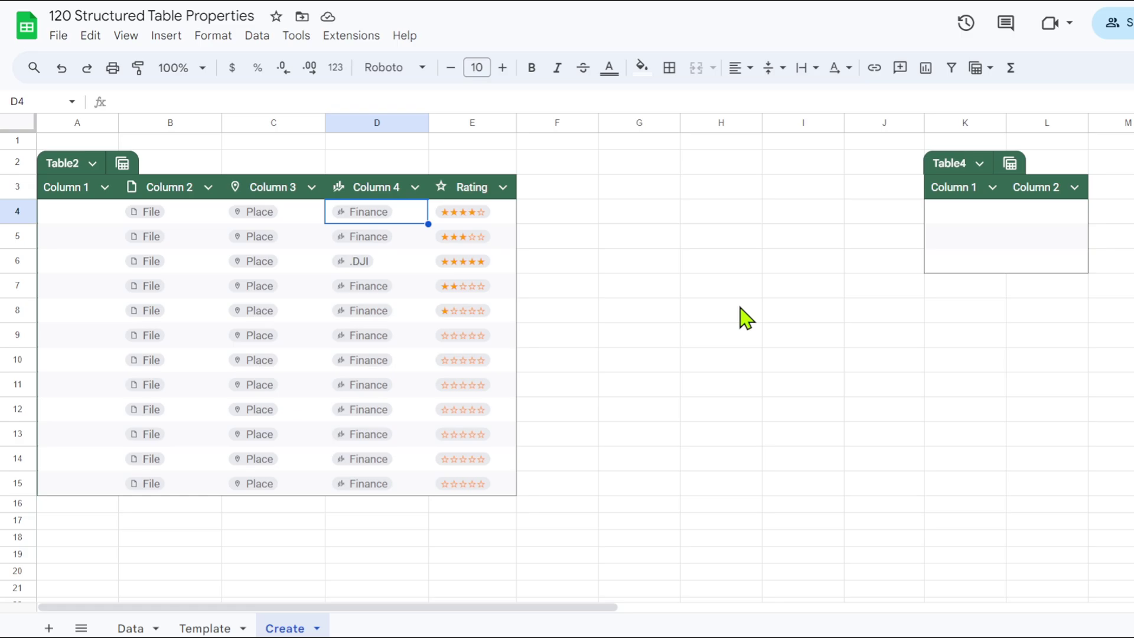
pyautogui.write('@bbca')
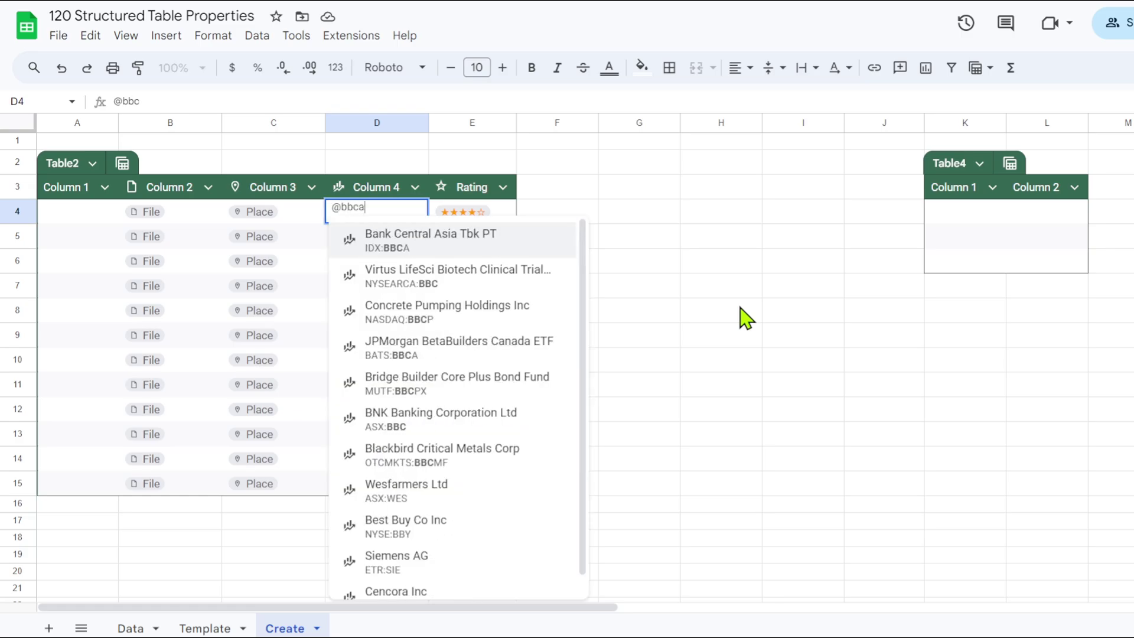
pyautogui.click(395, 243)
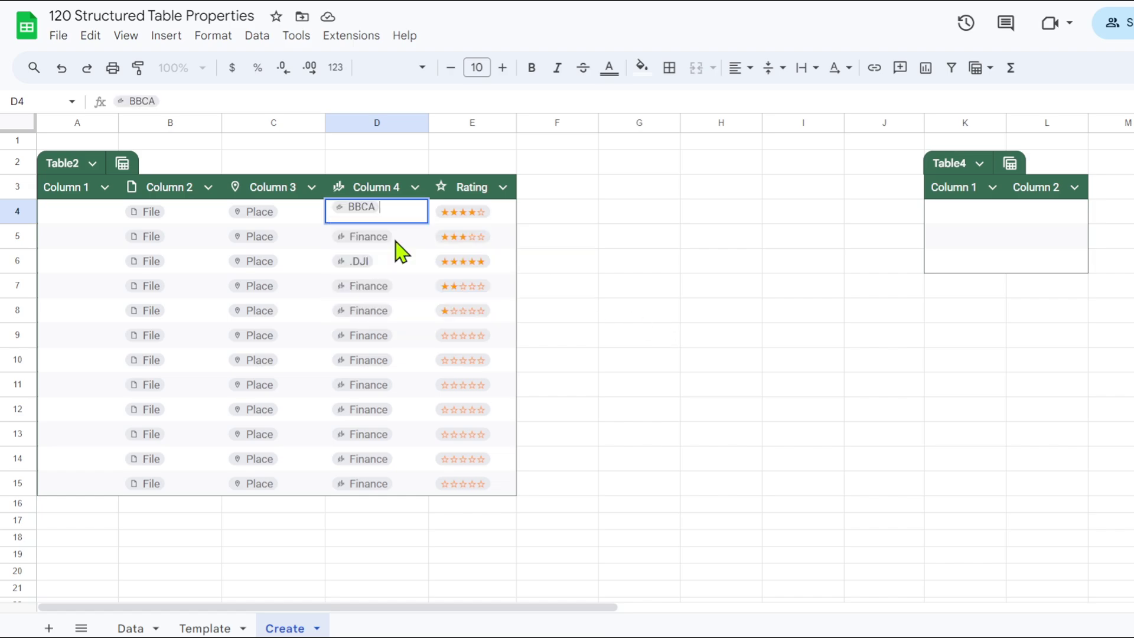
pyautogui.press('Return')
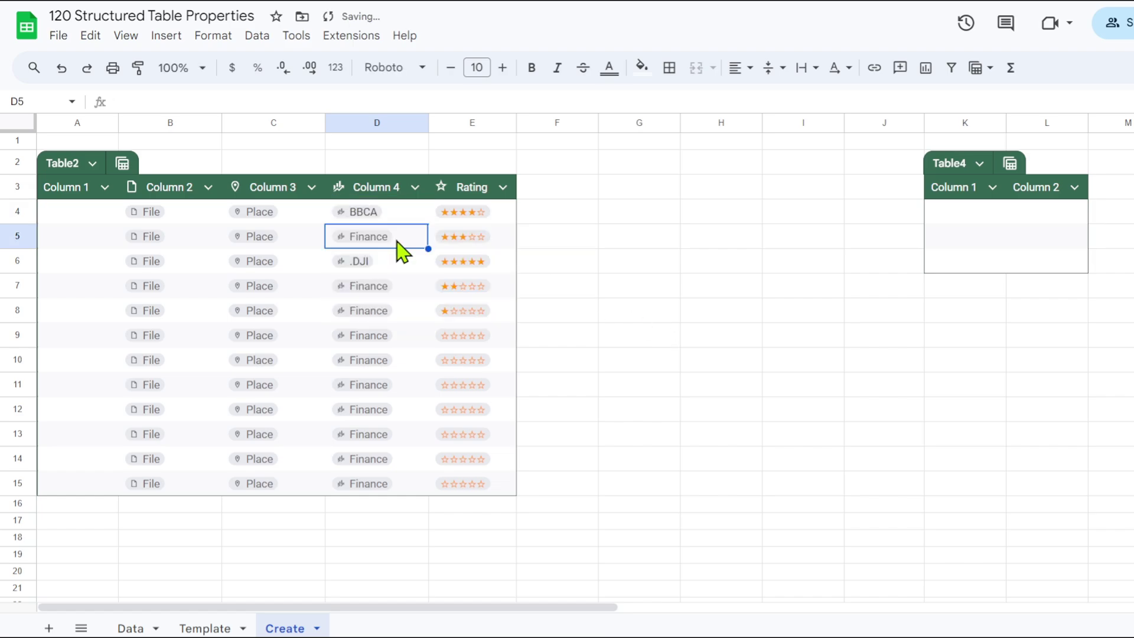
pyautogui.write('@nasd')
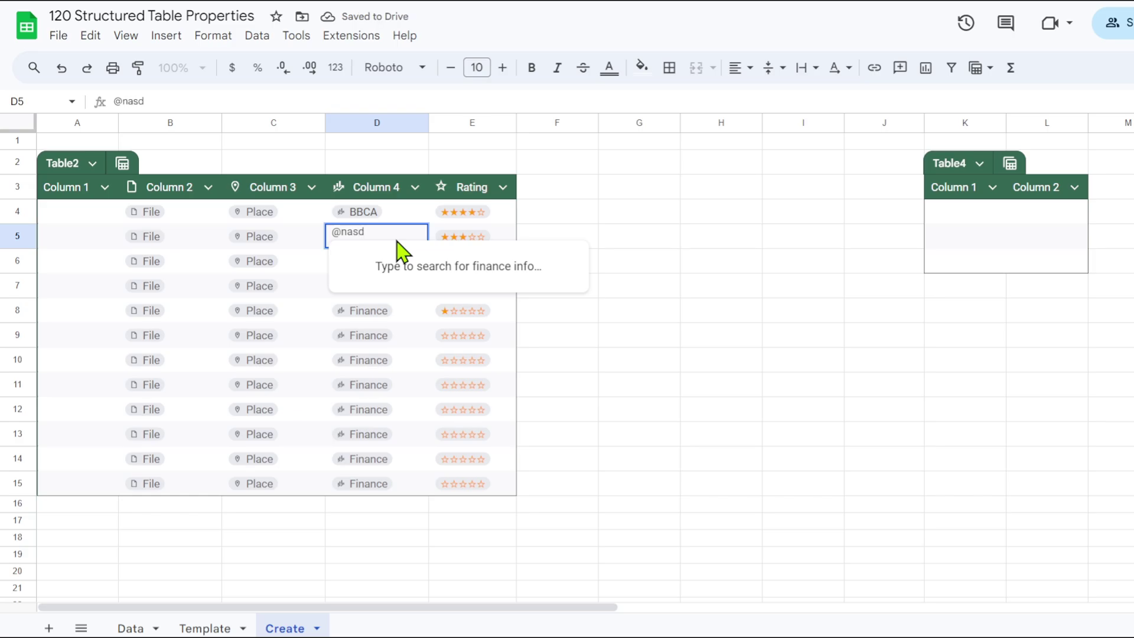
pyautogui.click(438, 267)
pyautogui.click(662, 295)
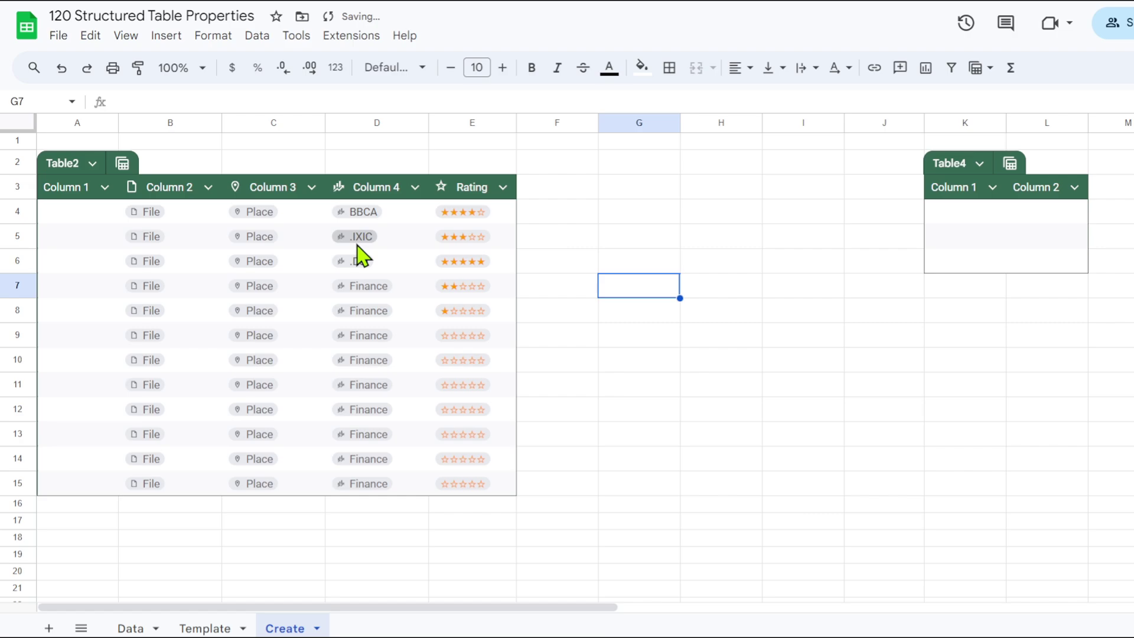
pyautogui.moveTo(367, 236)
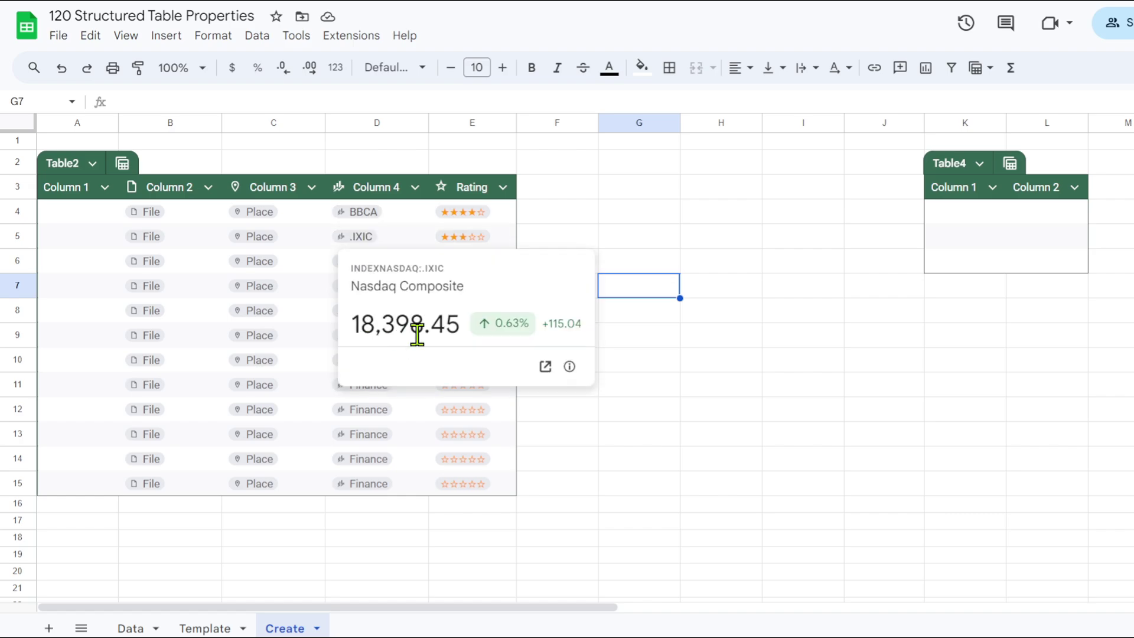
pyautogui.click(654, 307)
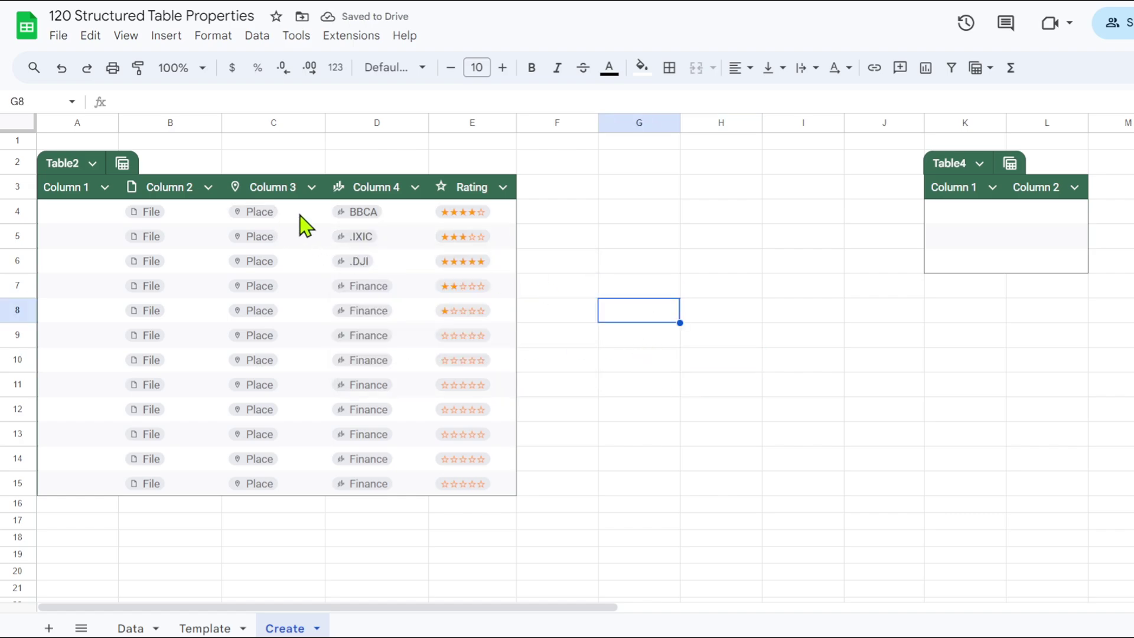
pyautogui.click(282, 216)
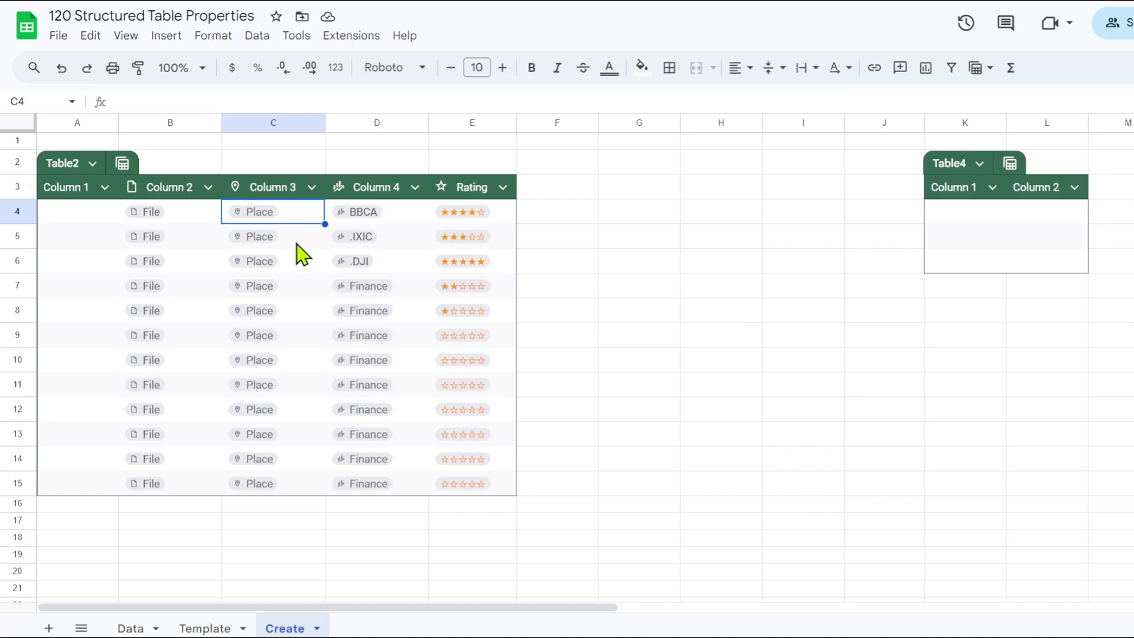
pyautogui.write('@')
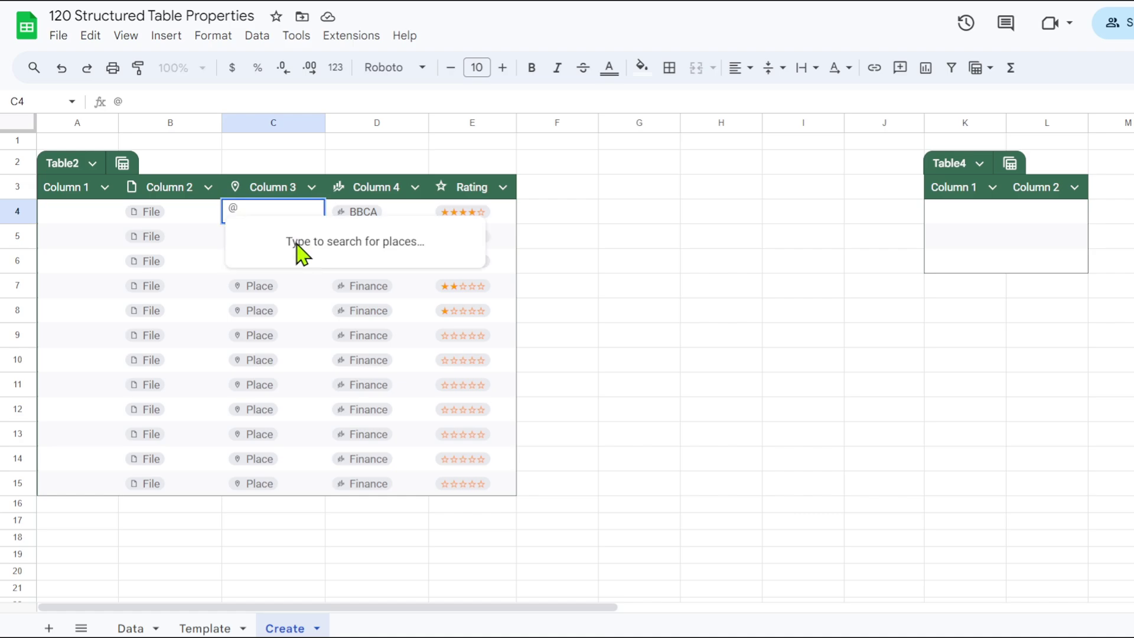
pyautogui.write('jakarta')
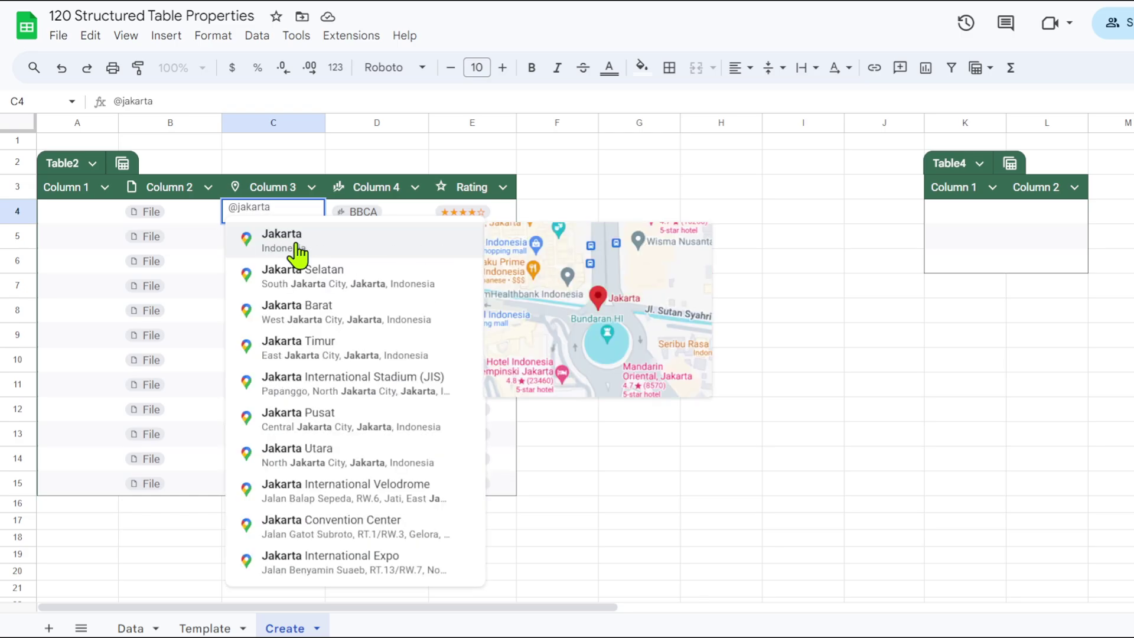
pyautogui.write(' plaza')
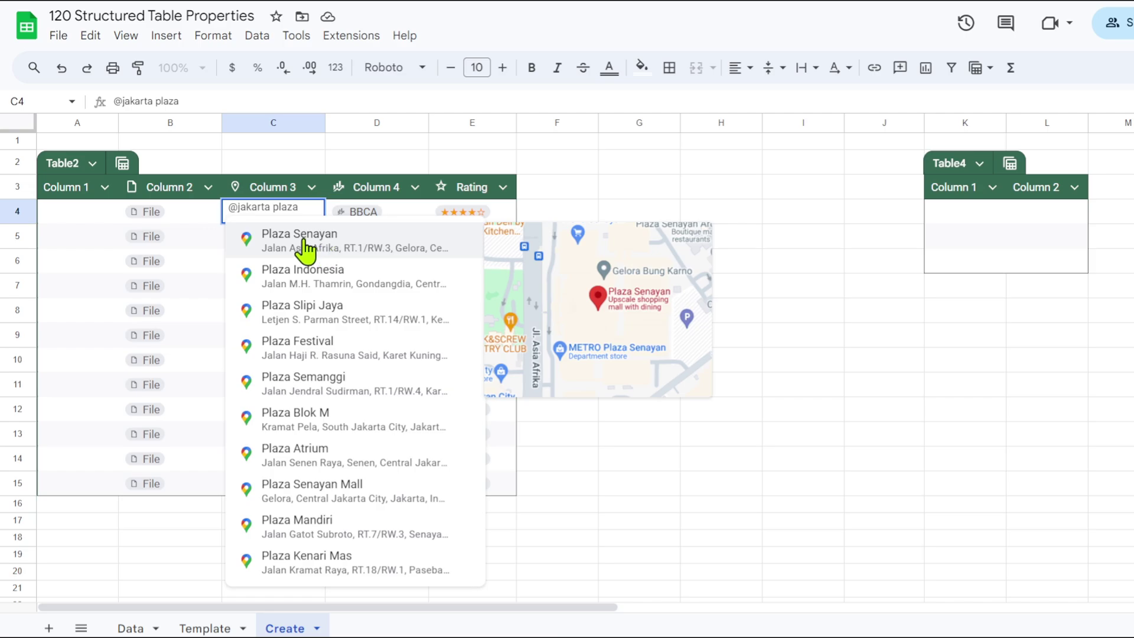
pyautogui.click(300, 248)
pyautogui.click(645, 294)
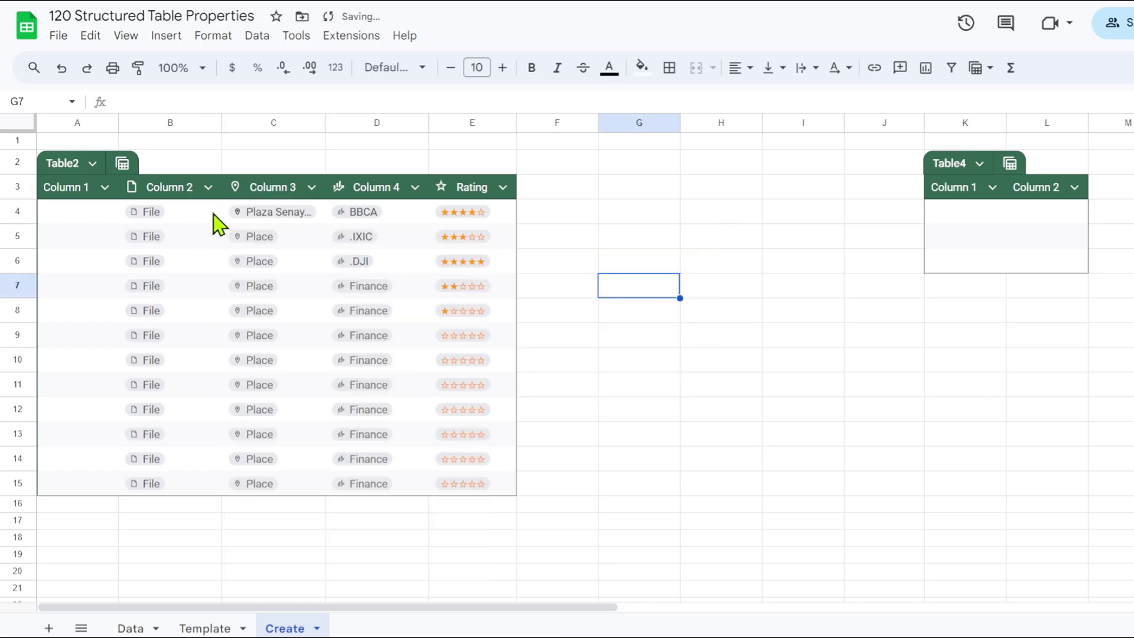
pyautogui.moveTo(268, 221)
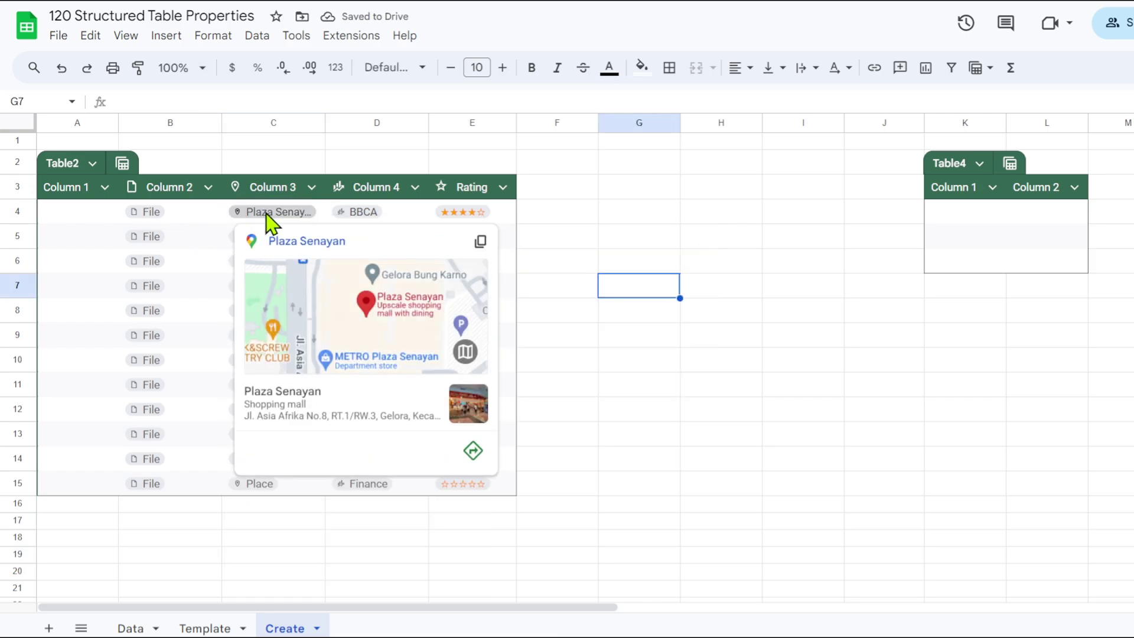
pyautogui.moveTo(339, 351)
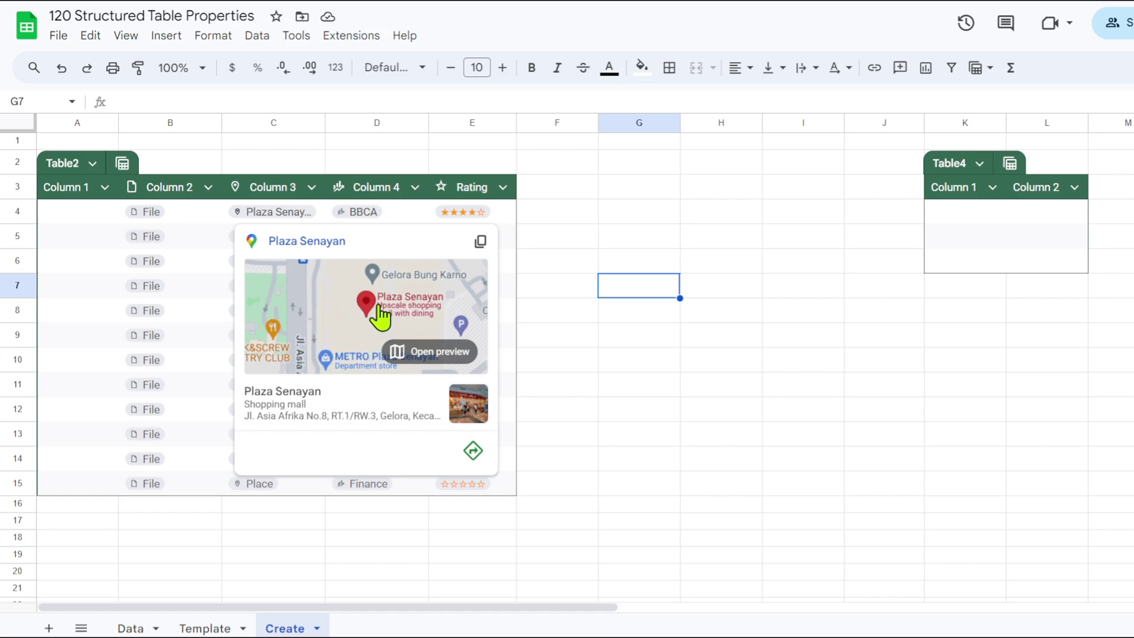
pyautogui.click(642, 345)
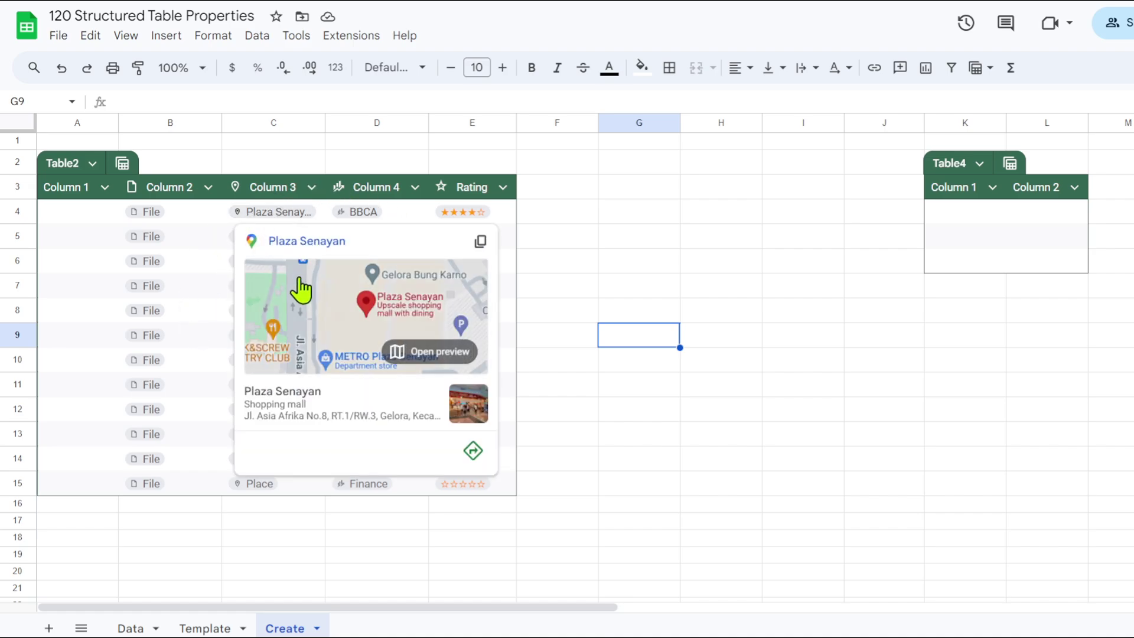
pyautogui.click(197, 289)
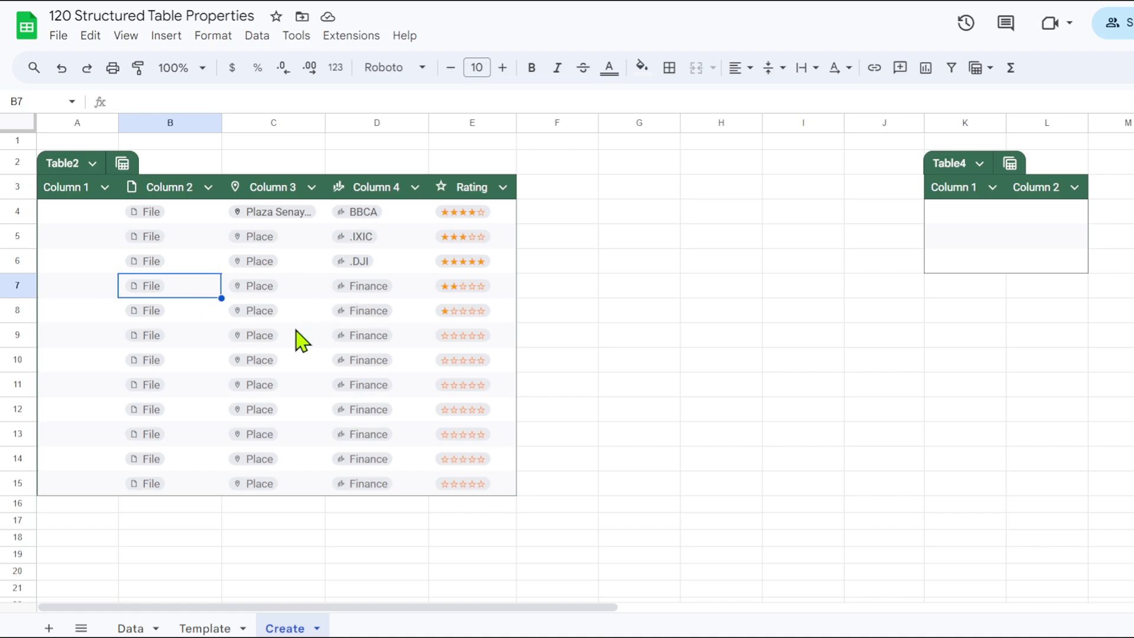